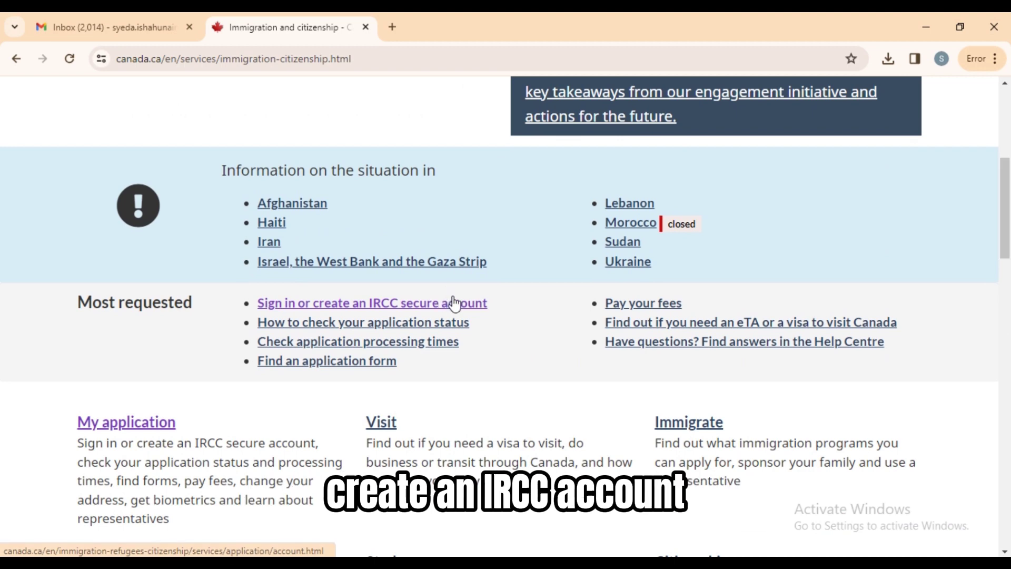
Go to the IRCC secure account sign-in page and choose the GCKey username and password option.
{"action": "left_click", "coordinate": [449, 304]}
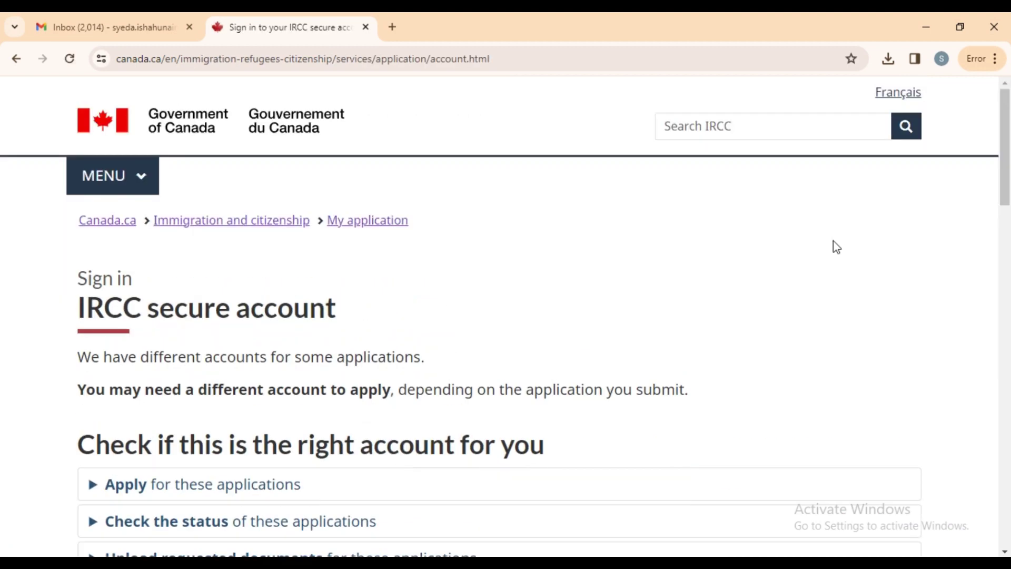
{"action": "left_click_drag", "start_coordinate": [1008, 163], "coordinate": [917, 300]}
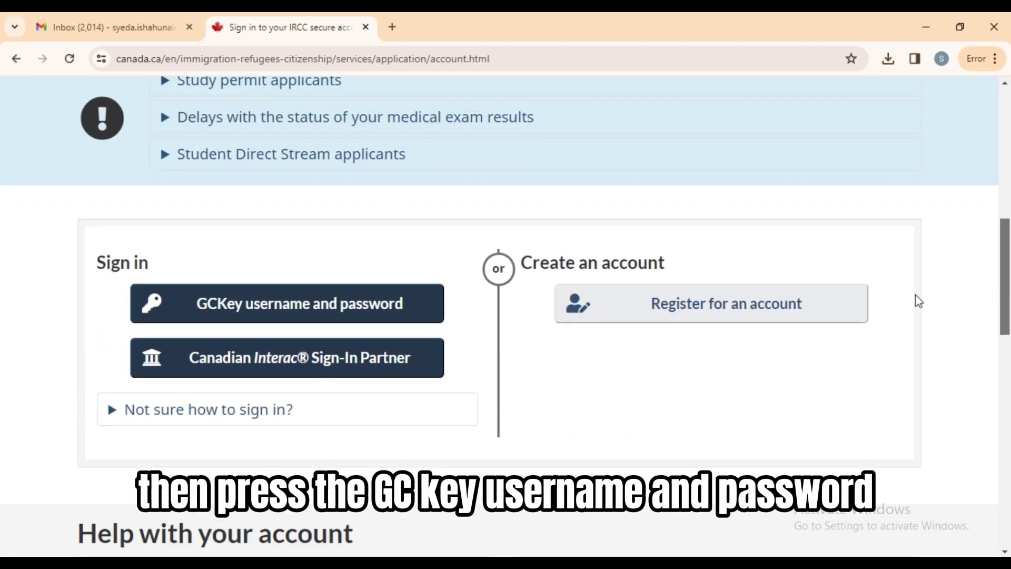
{"action": "left_click", "coordinate": [326, 316]}
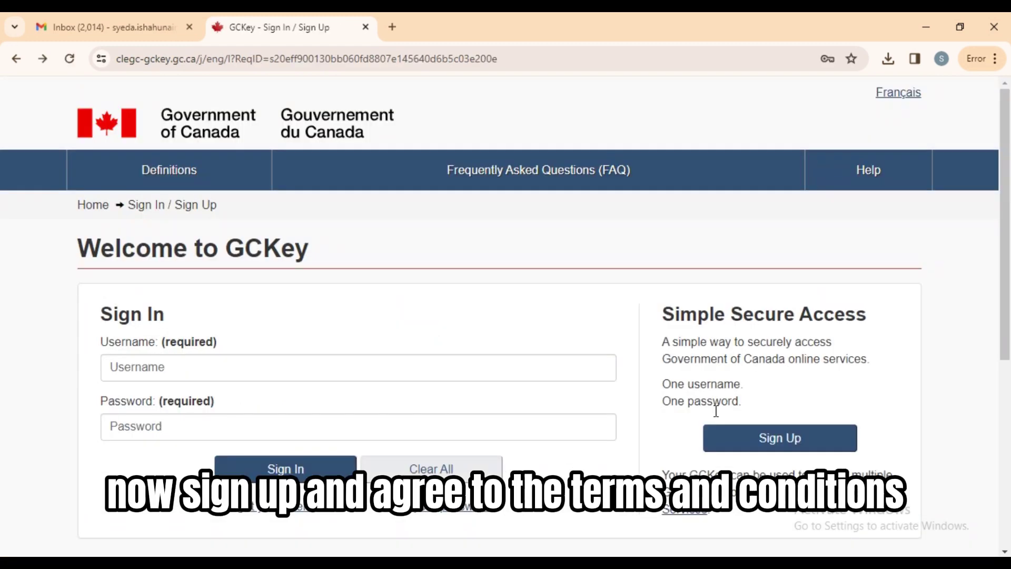
Start a GCKey sign-up, accept the terms, and set a new username and password.
{"action": "left_click", "coordinate": [729, 441]}
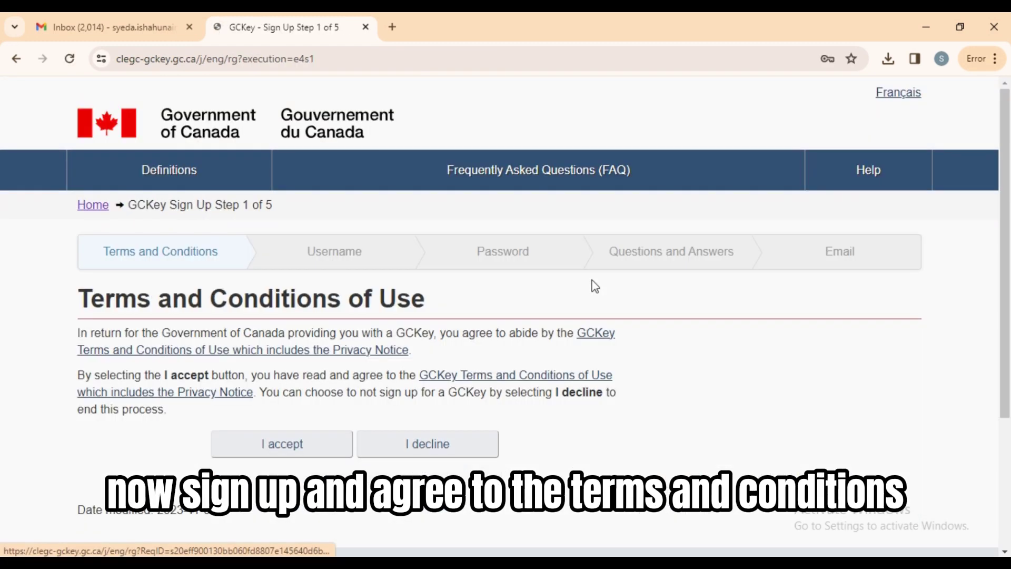
{"action": "left_click", "coordinate": [321, 452]}
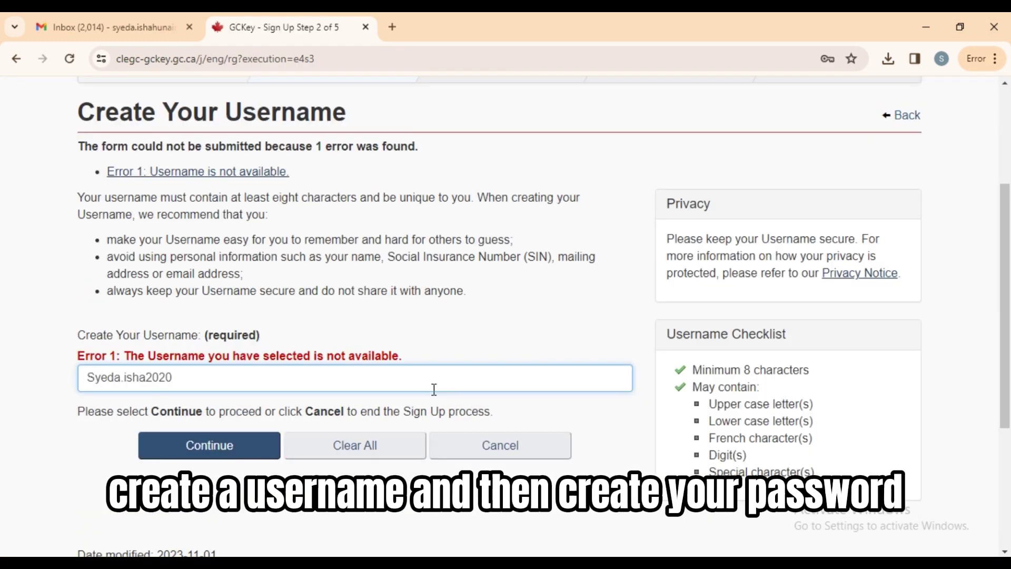
{"action": "left_click", "coordinate": [212, 447]}
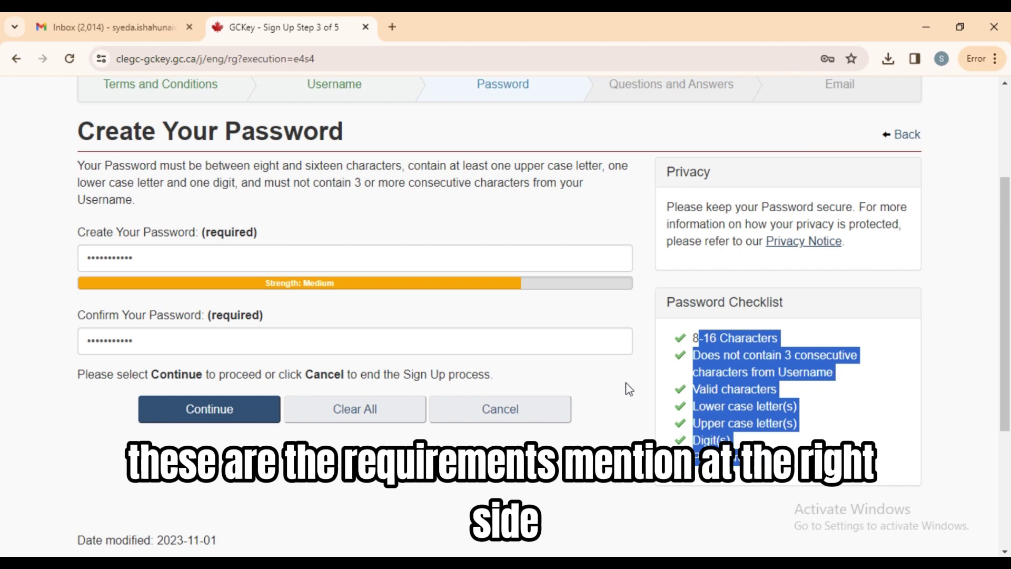
{"action": "left_click", "coordinate": [628, 390]}
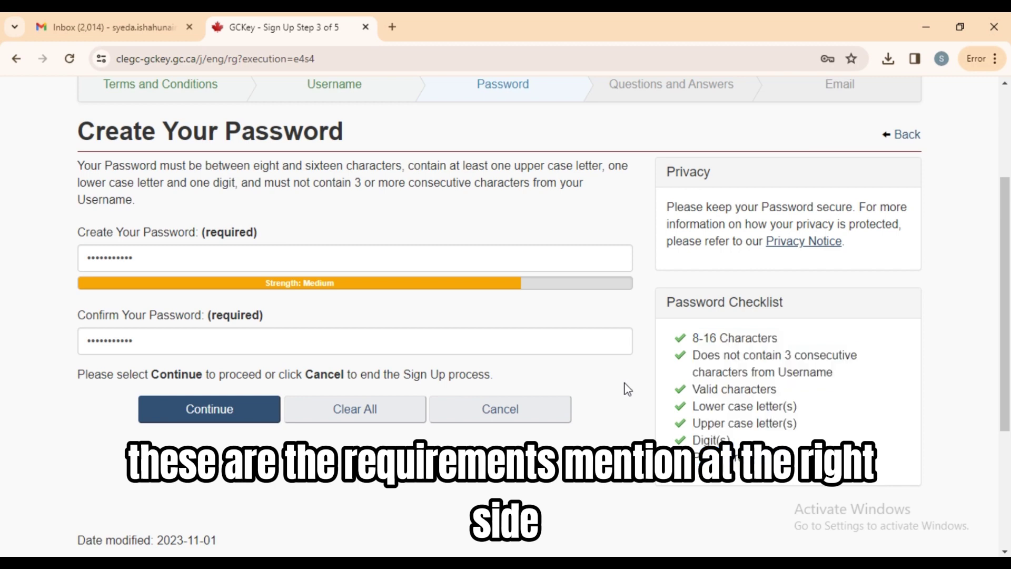
{"action": "left_click", "coordinate": [213, 414]}
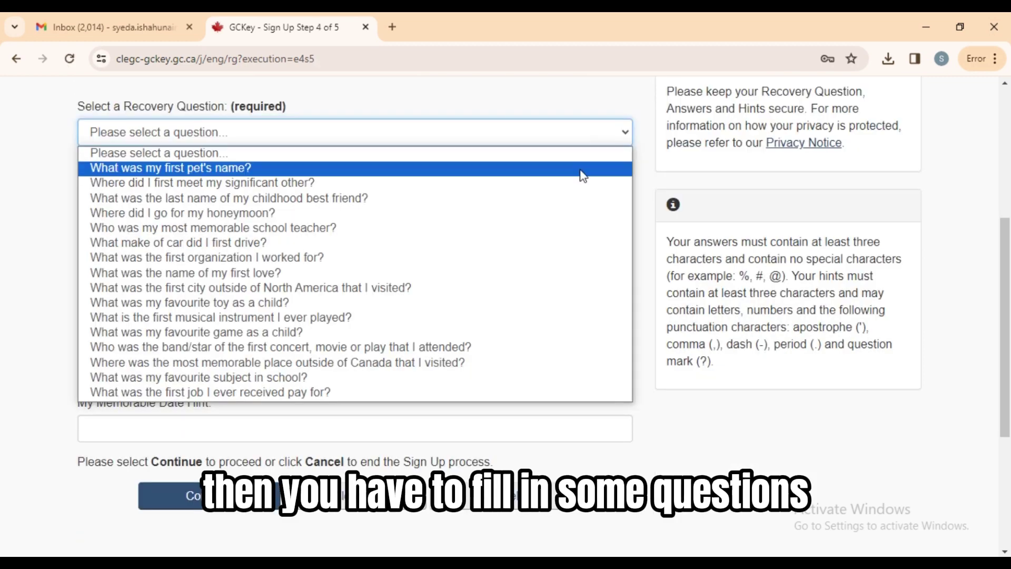
Answer the recovery questions (first pet's name) and register the recovery email address.
{"action": "left_click", "coordinate": [580, 170]}
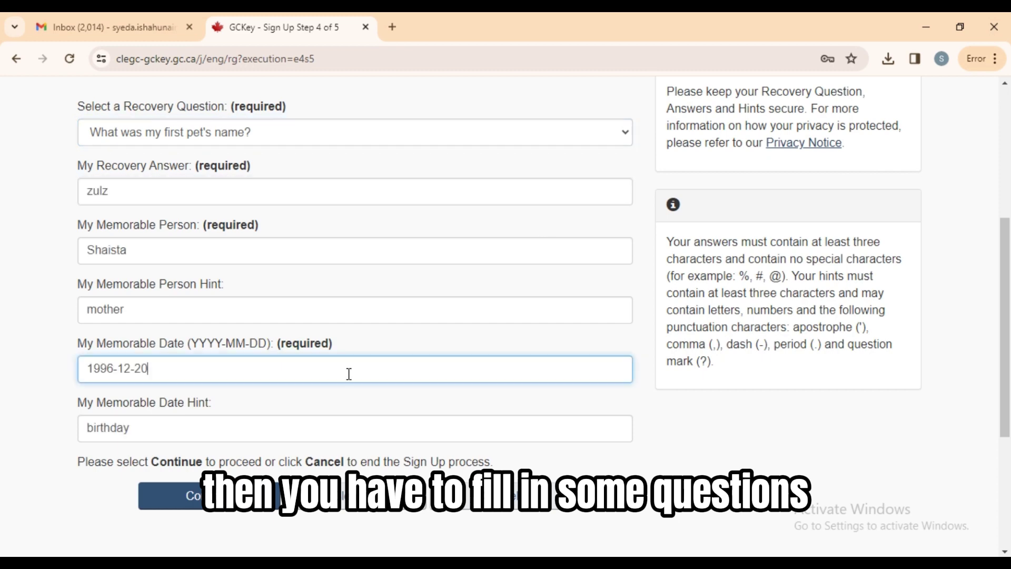
{"action": "left_click", "coordinate": [246, 498]}
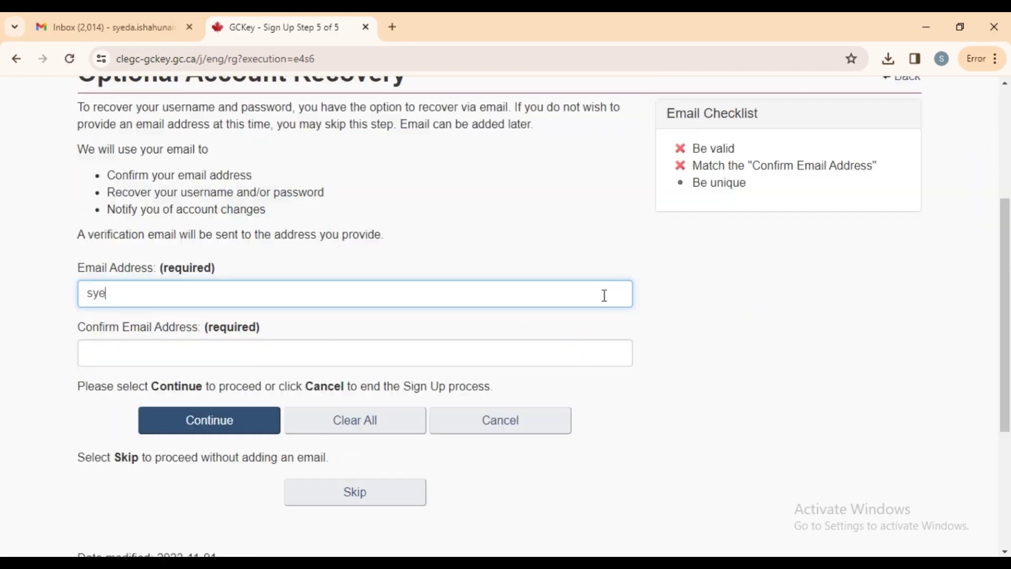
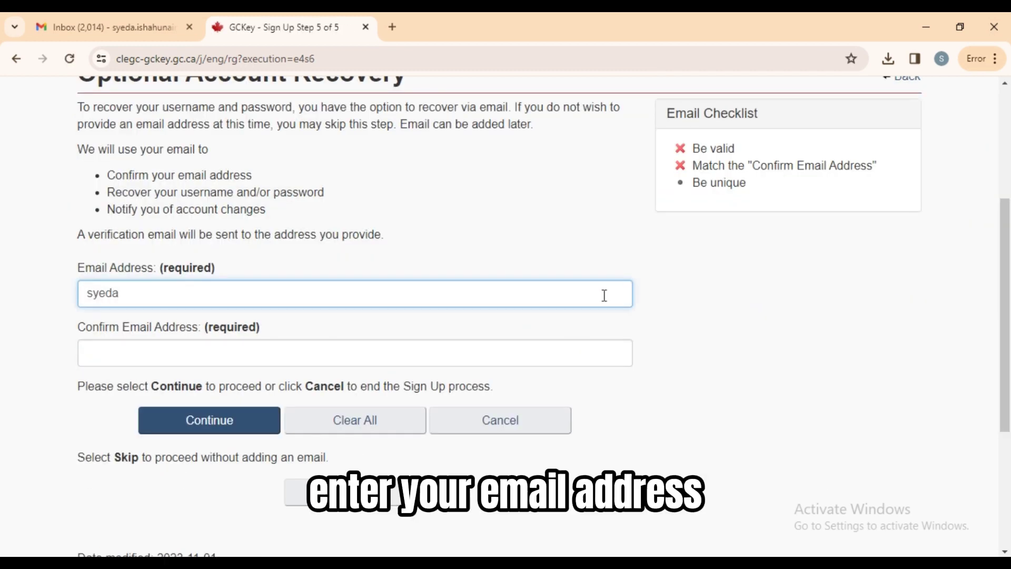
{"action": "left_click", "coordinate": [604, 364]}
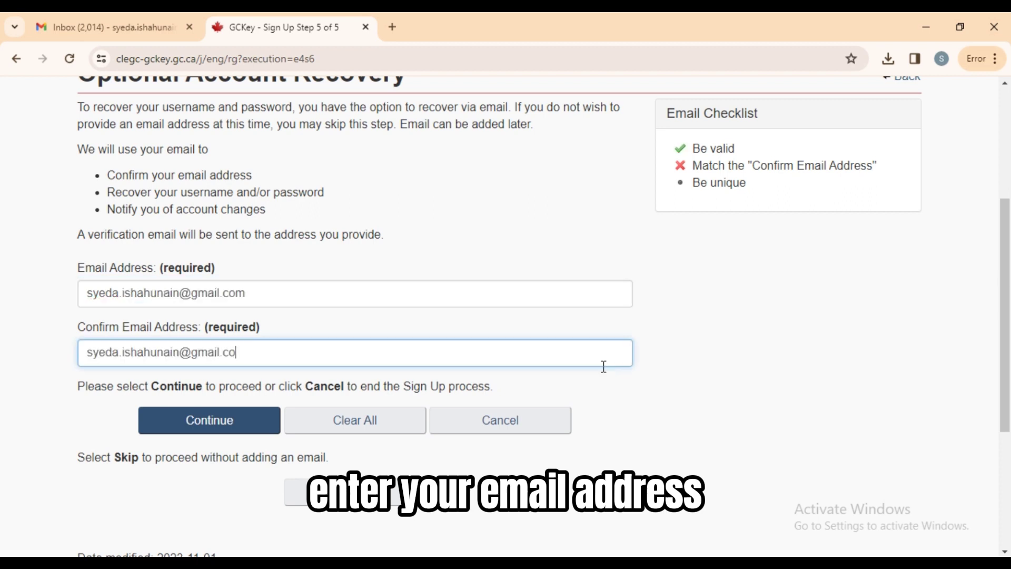
{"action": "left_click", "coordinate": [239, 429]}
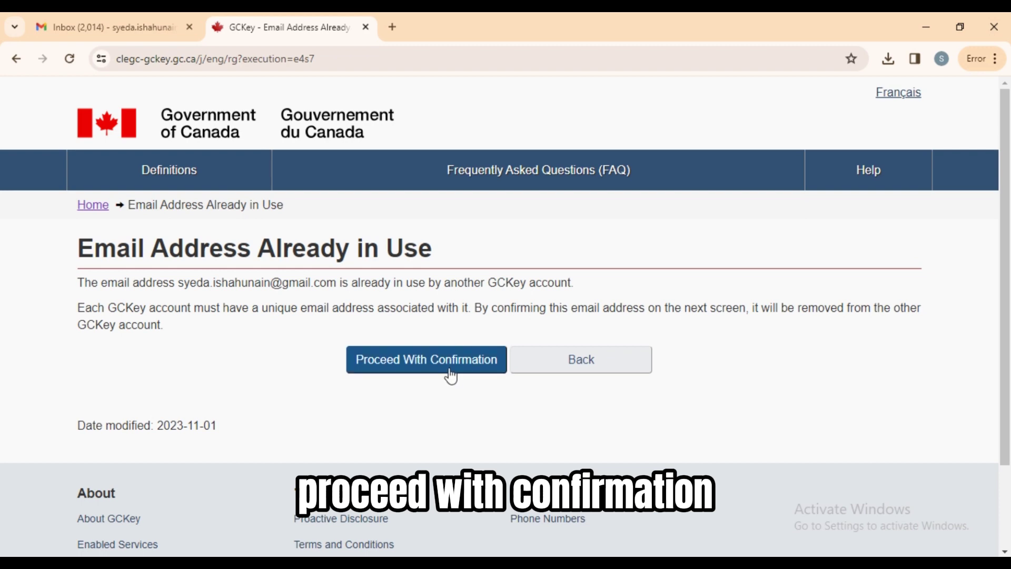
{"action": "left_click", "coordinate": [449, 374]}
{"action": "left_click", "coordinate": [335, 385]}
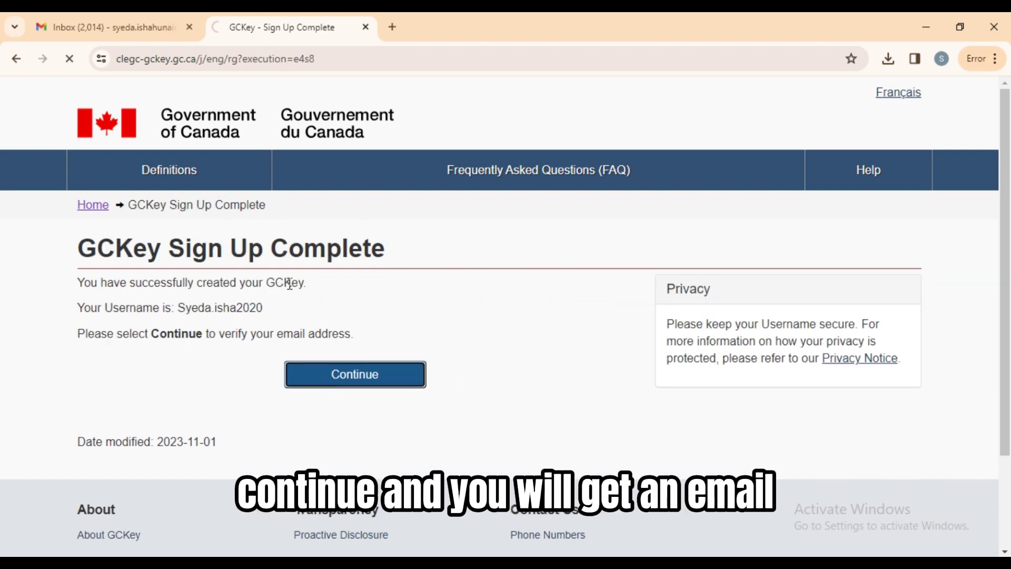
Copy the confirmation code from the GCKey email into the Confirm your Email Address field.
{"action": "left_click", "coordinate": [127, 21]}
{"action": "left_click", "coordinate": [460, 220]}
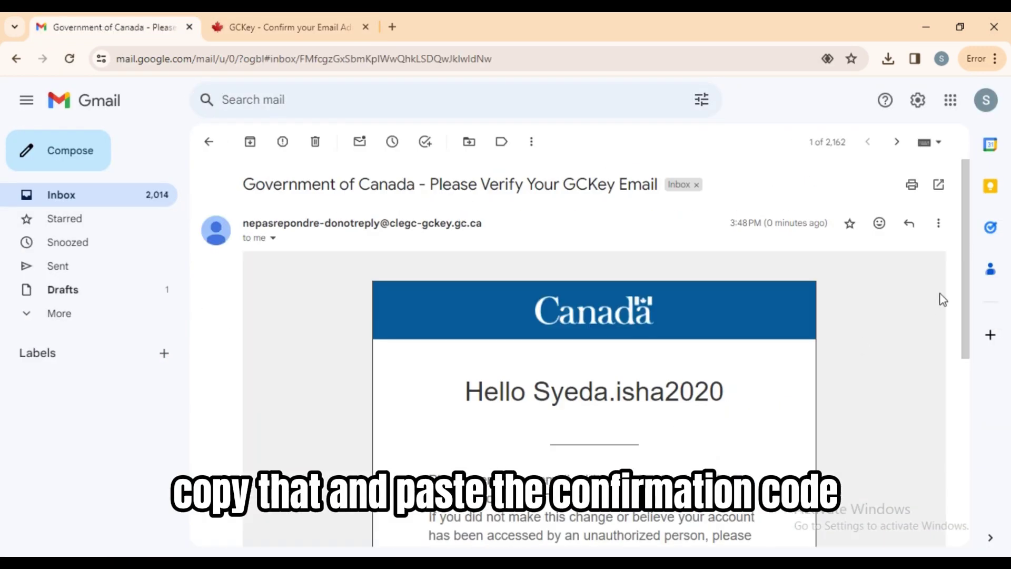
{"action": "scroll", "coordinate": [943, 316], "scroll_direction": "down", "scroll_amount": 3}
{"action": "left_click_drag", "start_coordinate": [669, 448], "coordinate": [527, 448]}
{"action": "right_click", "coordinate": [561, 454]}
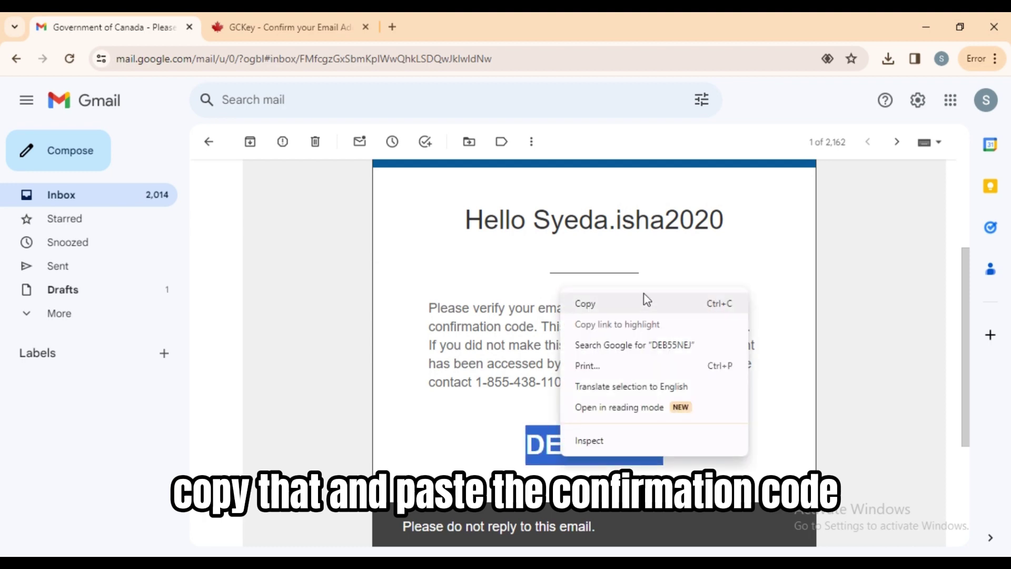
{"action": "left_click", "coordinate": [647, 303]}
{"action": "left_click", "coordinate": [298, 24]}
{"action": "right_click", "coordinate": [364, 414]}
{"action": "left_click", "coordinate": [454, 245]}
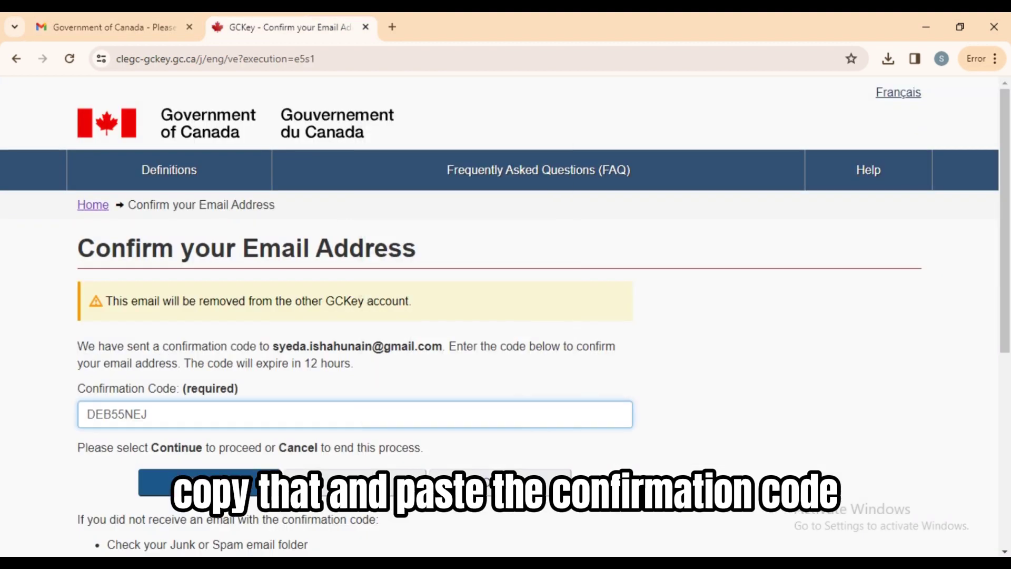
Submit the confirmation code and choose email as the second authentication factor.
{"action": "key", "text": "Return"}
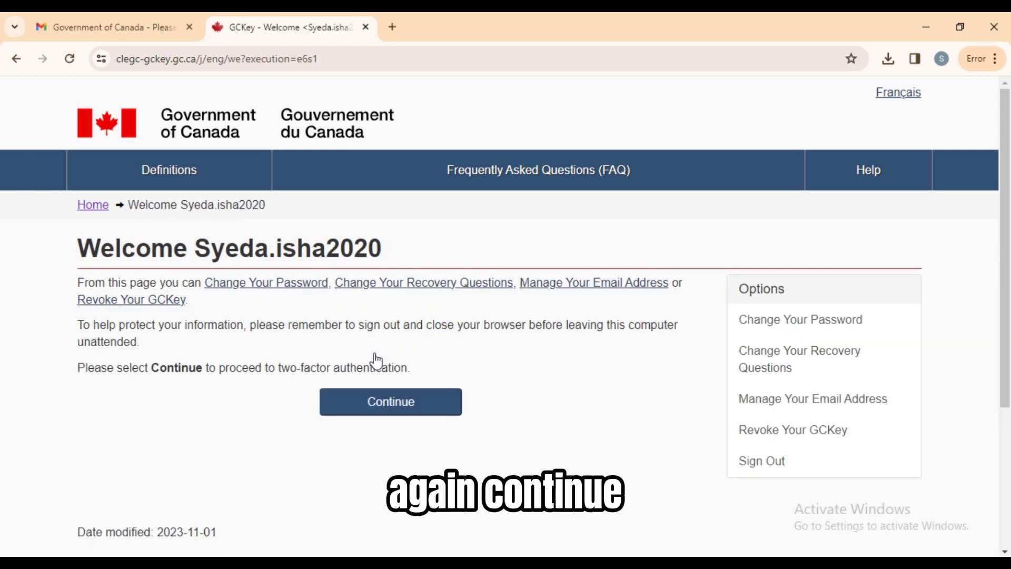
{"action": "left_click", "coordinate": [404, 421]}
{"action": "scroll", "coordinate": [1008, 417], "scroll_direction": "down", "scroll_amount": 4}
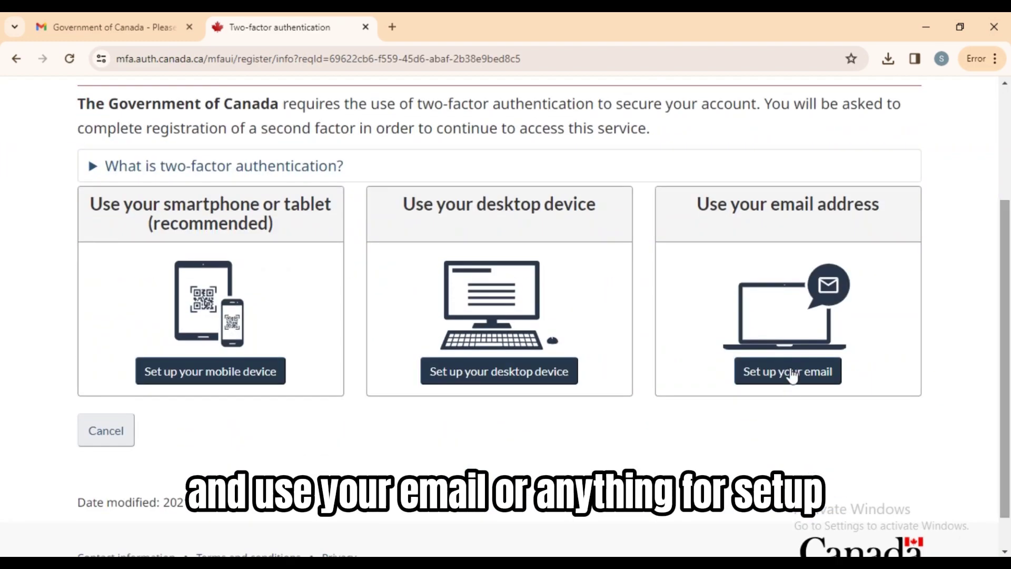
{"action": "left_click", "coordinate": [815, 374]}
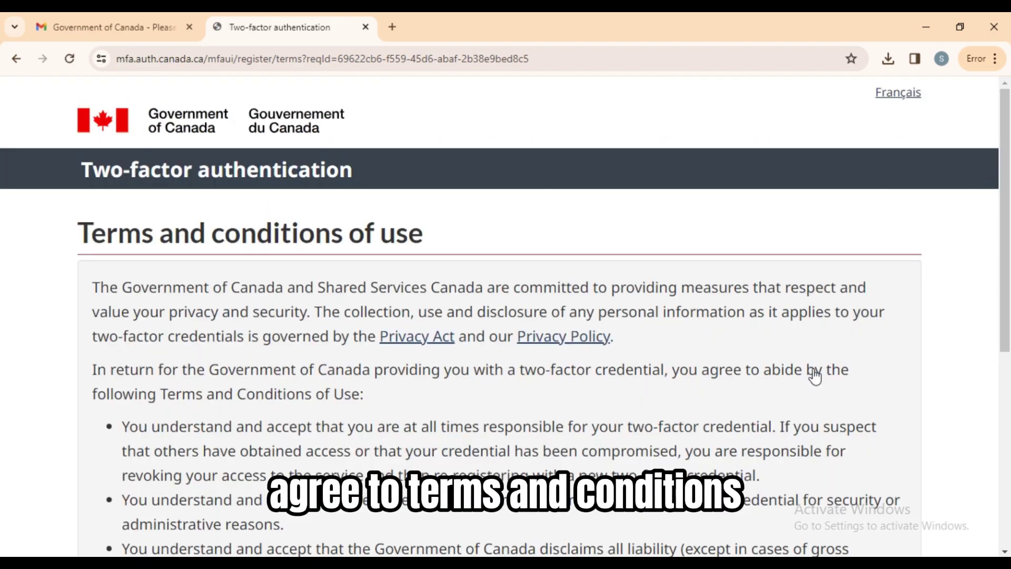
Accept the two-factor terms, register the email address, and open the passcode email.
{"action": "scroll", "coordinate": [375, 458], "scroll_direction": "down", "scroll_amount": 5}
{"action": "left_click", "coordinate": [146, 451]}
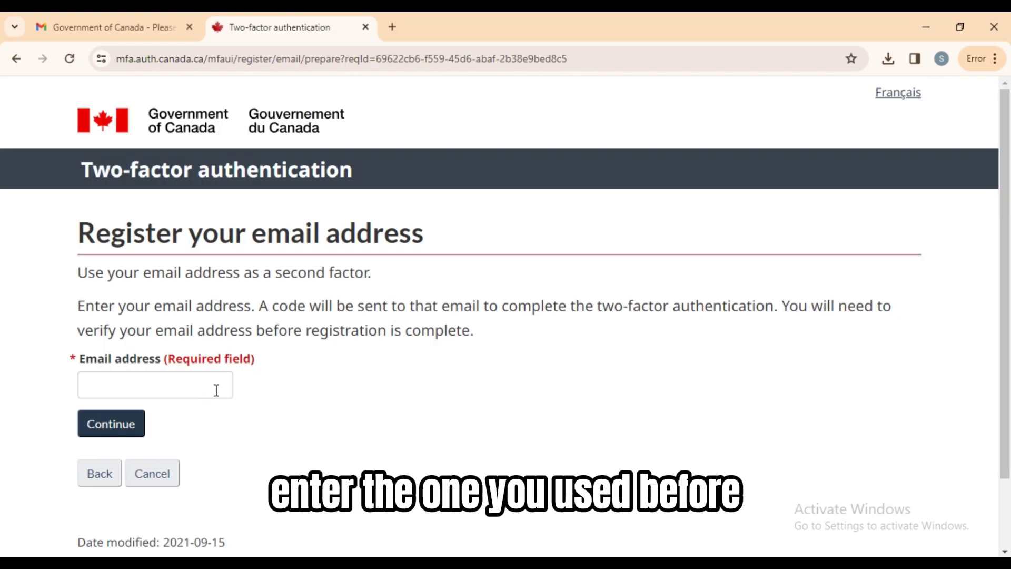
{"action": "left_click", "coordinate": [216, 390]}
{"action": "key", "text": "ctrl+v"}
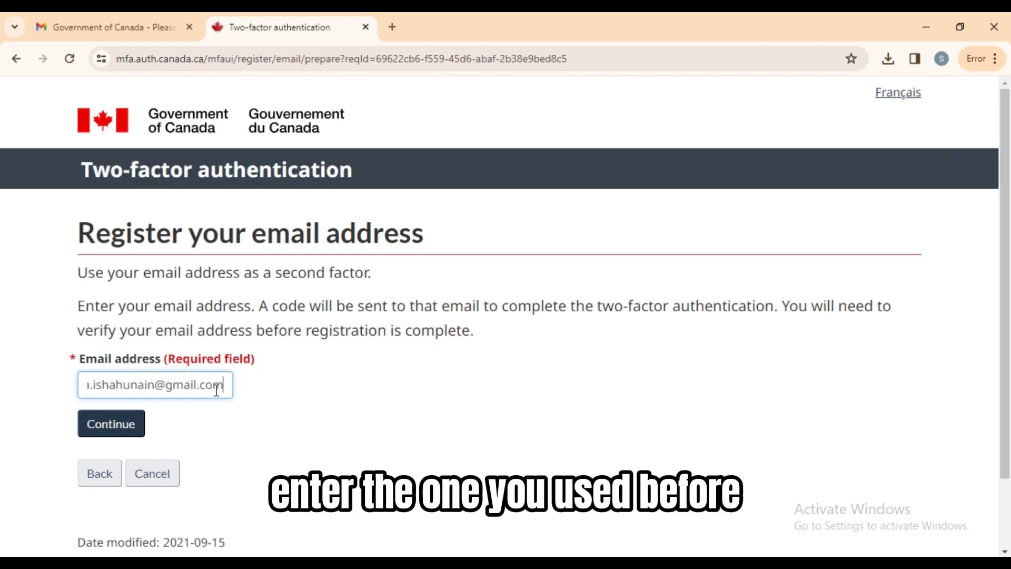
{"action": "left_click", "coordinate": [118, 438]}
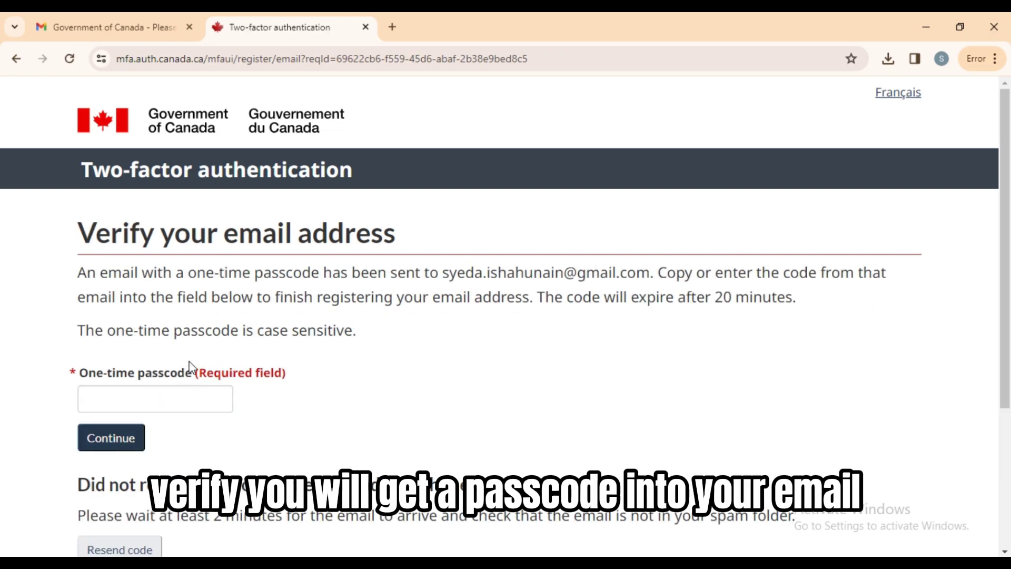
{"action": "left_click", "coordinate": [110, 27]}
{"action": "left_click", "coordinate": [435, 218]}
Copy the one-time passcode from the email and submit it on the verification page.
{"action": "scroll", "coordinate": [964, 429], "scroll_direction": "down", "scroll_amount": 7}
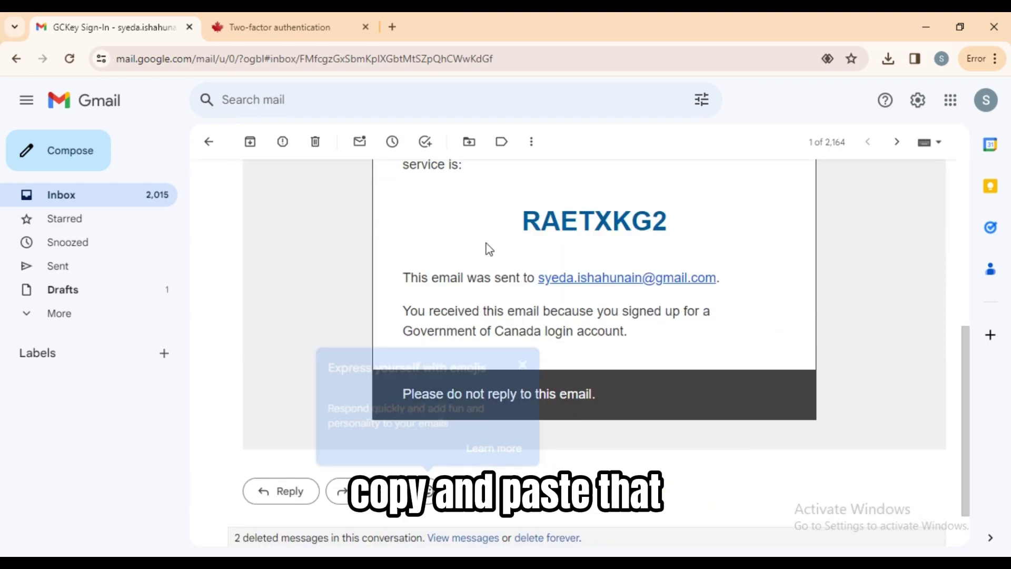
{"action": "left_click_drag", "start_coordinate": [485, 248], "coordinate": [716, 228]}
{"action": "right_click", "coordinate": [618, 227]}
{"action": "left_click", "coordinate": [636, 247]}
{"action": "left_click", "coordinate": [313, 24]}
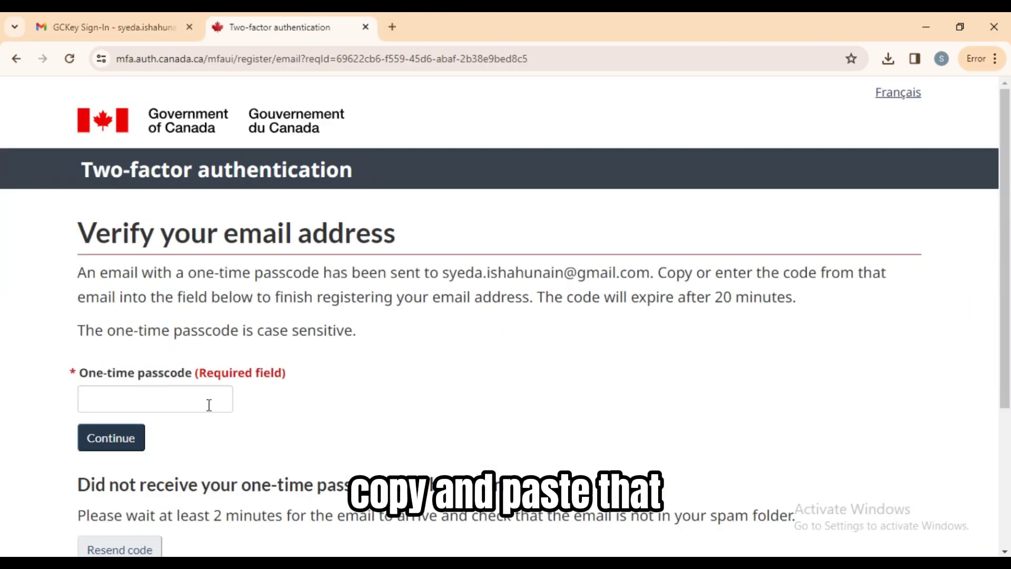
{"action": "right_click", "coordinate": [208, 404]}
{"action": "left_click", "coordinate": [240, 228]}
{"action": "left_click", "coordinate": [109, 443]}
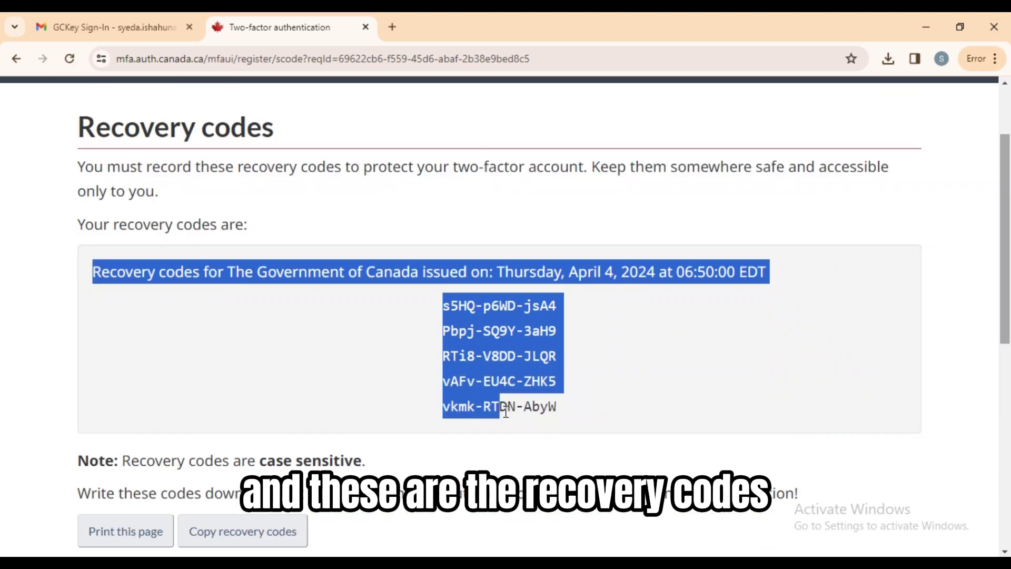
Copy the 5 recovery codes and email them to yourself with subject 'codes'.
{"action": "left_click_drag", "start_coordinate": [492, 411], "coordinate": [554, 421]}
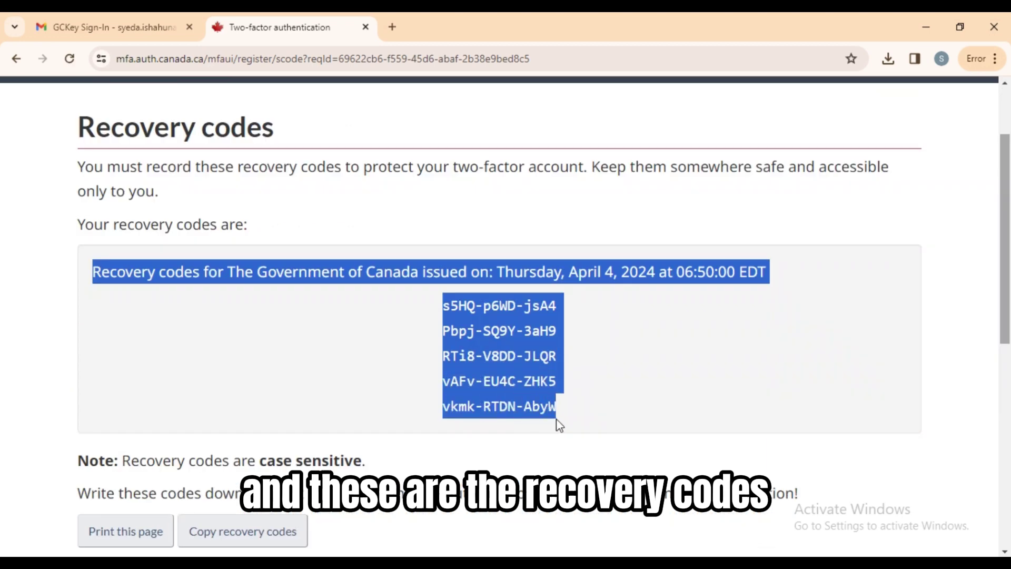
{"action": "right_click", "coordinate": [503, 332]}
{"action": "left_click", "coordinate": [547, 350]}
{"action": "left_click", "coordinate": [111, 27]}
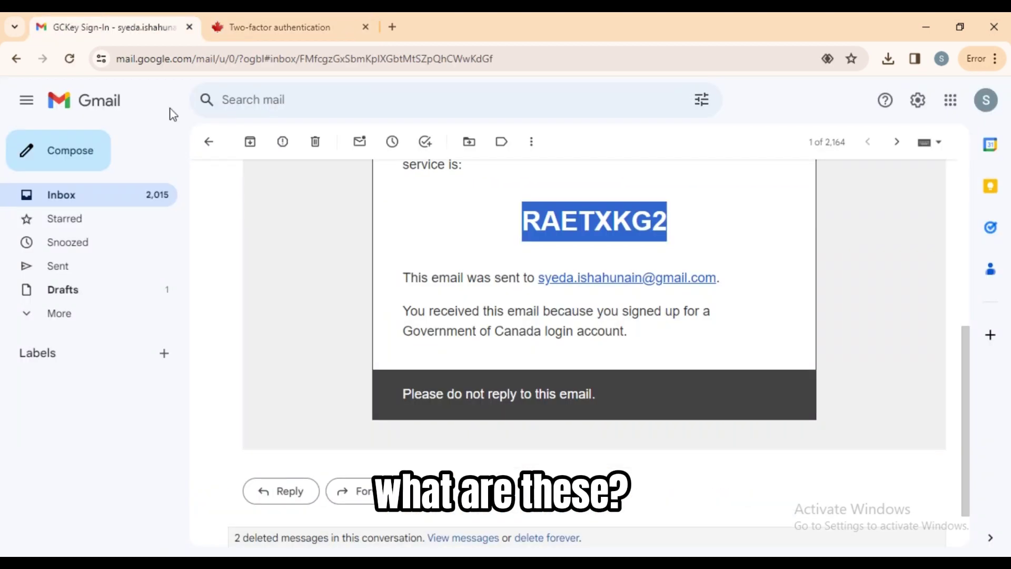
{"action": "left_click", "coordinate": [58, 150]}
{"action": "type", "text": "ab"}
{"action": "key", "text": "Tab"}
{"action": "type", "text": "codes"}
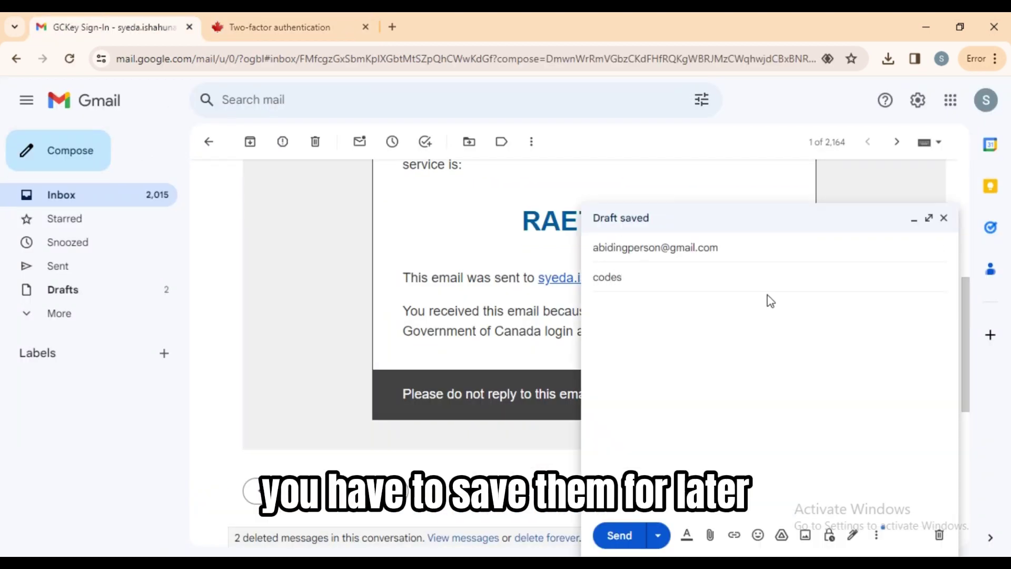
{"action": "right_click", "coordinate": [771, 301]}
{"action": "left_click", "coordinate": [817, 211]}
{"action": "left_click", "coordinate": [620, 535]}
{"action": "left_click", "coordinate": [279, 27]}
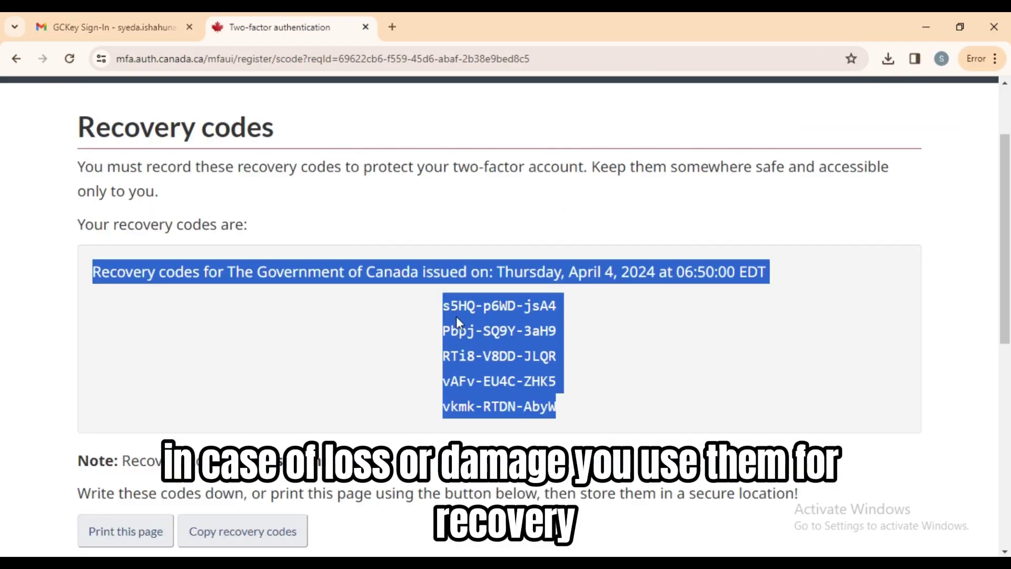
Confirm the recovery codes are securely recorded, finish setup, and accept the terms.
{"action": "scroll", "coordinate": [456, 316], "scroll_direction": "down", "scroll_amount": 5}
{"action": "left_click_drag", "start_coordinate": [95, 307], "coordinate": [505, 351]}
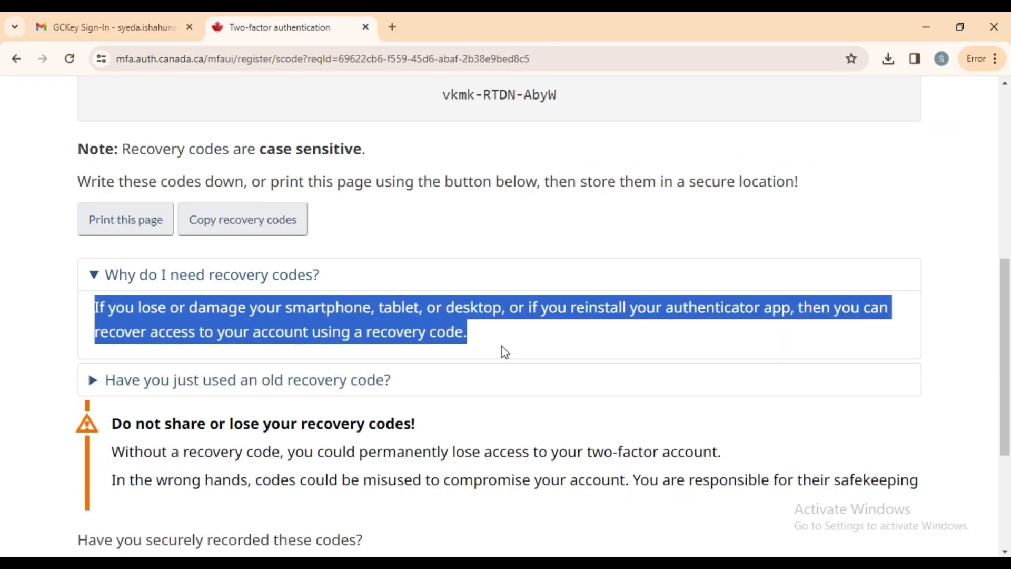
{"action": "scroll", "coordinate": [501, 350], "scroll_direction": "down", "scroll_amount": 2}
{"action": "left_click", "coordinate": [91, 452]}
{"action": "left_click", "coordinate": [107, 491]}
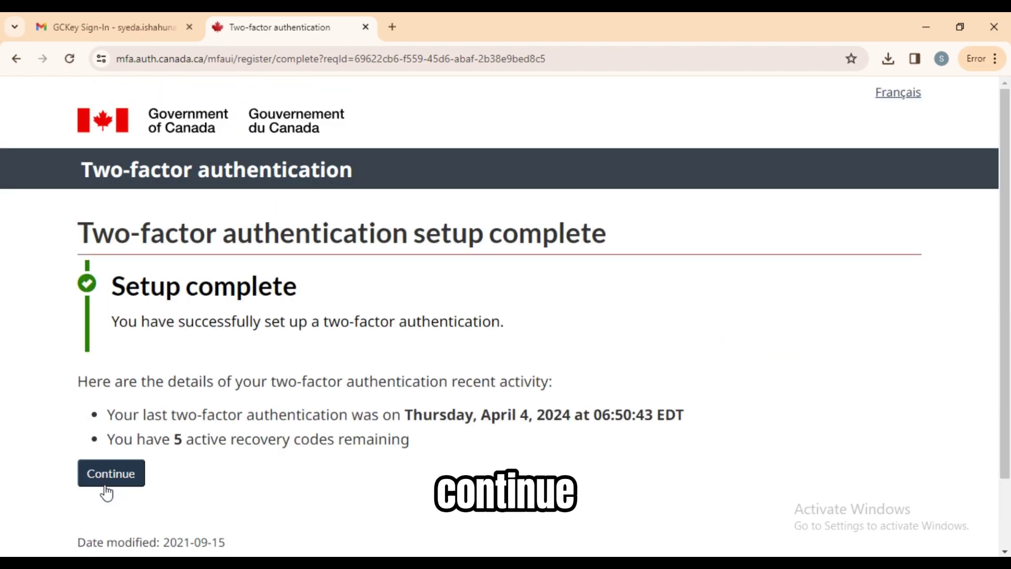
{"action": "left_click", "coordinate": [107, 489]}
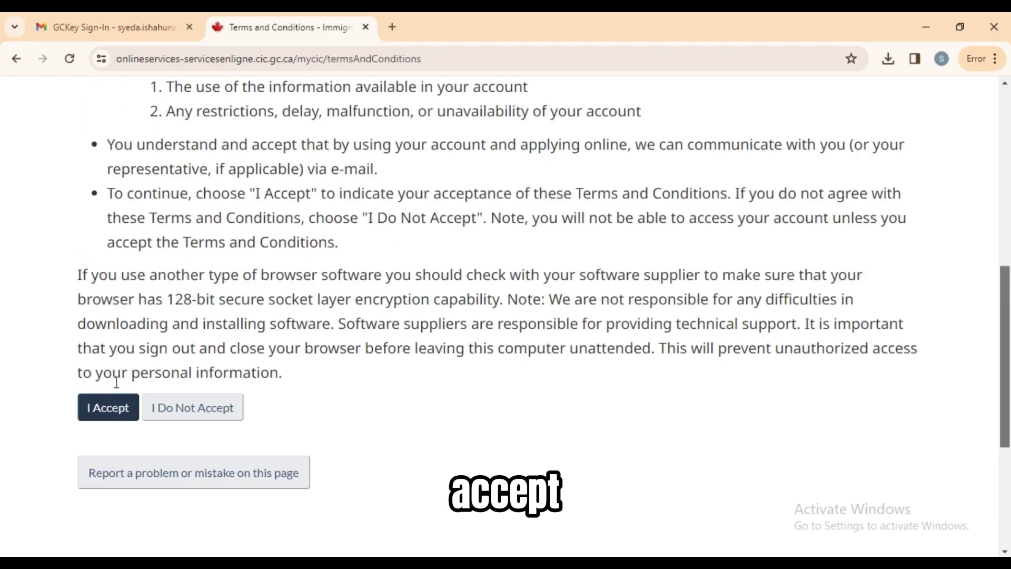
{"action": "left_click", "coordinate": [115, 401]}
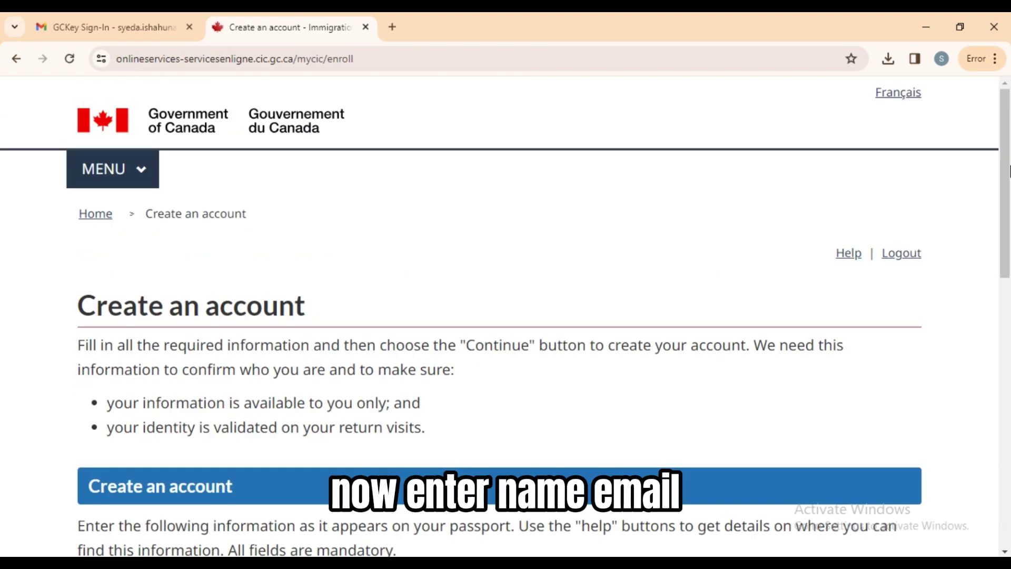
Create the account with English notifications and four security questions.
{"action": "scroll", "coordinate": [1009, 333], "scroll_direction": "down", "scroll_amount": 7}
{"action": "scroll", "coordinate": [1009, 333], "scroll_direction": "down", "scroll_amount": 1}
{"action": "left_click", "coordinate": [420, 323]}
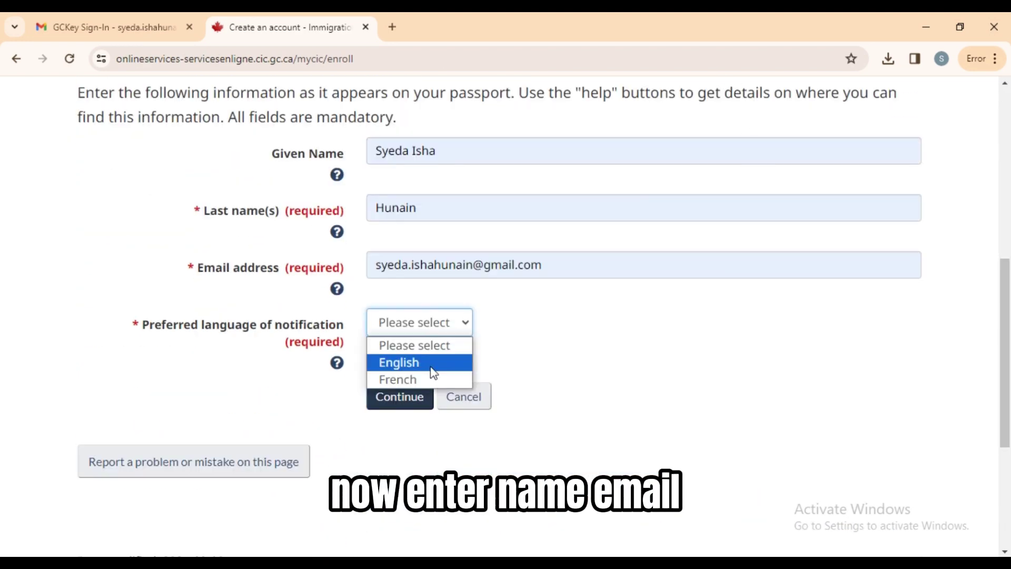
{"action": "left_click", "coordinate": [421, 361]}
{"action": "left_click", "coordinate": [403, 408]}
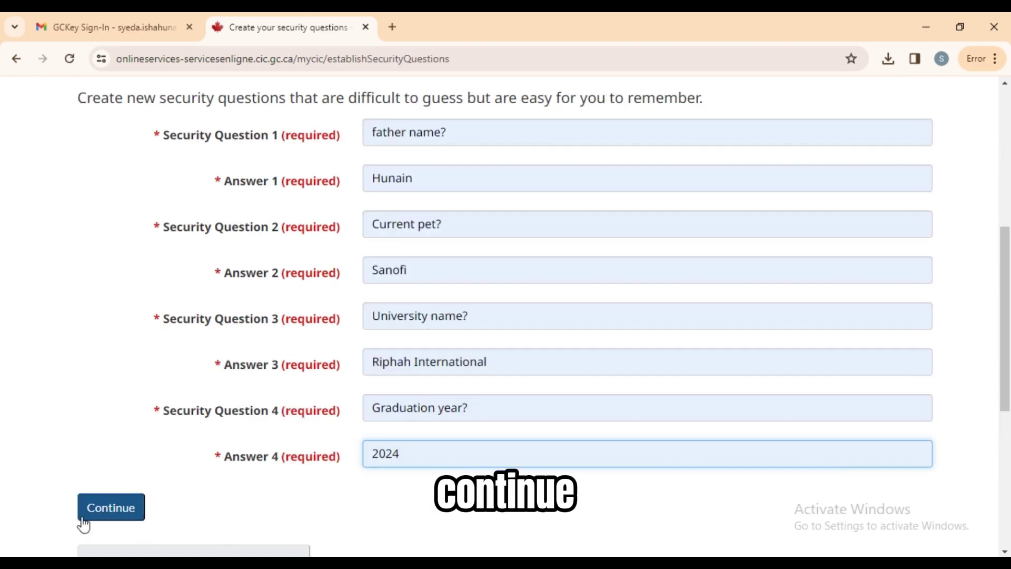
{"action": "left_click", "coordinate": [100, 514]}
Choose Apply to come to Canada, then Express Entry (EE).
{"action": "scroll", "coordinate": [1009, 306], "scroll_direction": "down", "scroll_amount": 5}
{"action": "scroll", "coordinate": [1009, 305], "scroll_direction": "down", "scroll_amount": 2}
{"action": "left_click", "coordinate": [207, 262]}
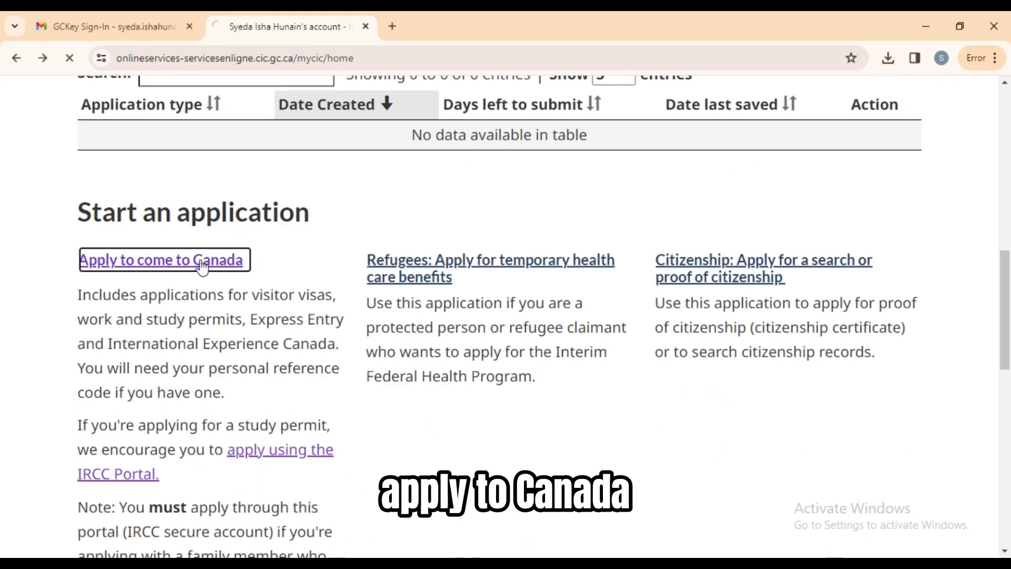
{"action": "scroll", "coordinate": [1009, 274], "scroll_direction": "down", "scroll_amount": 6}
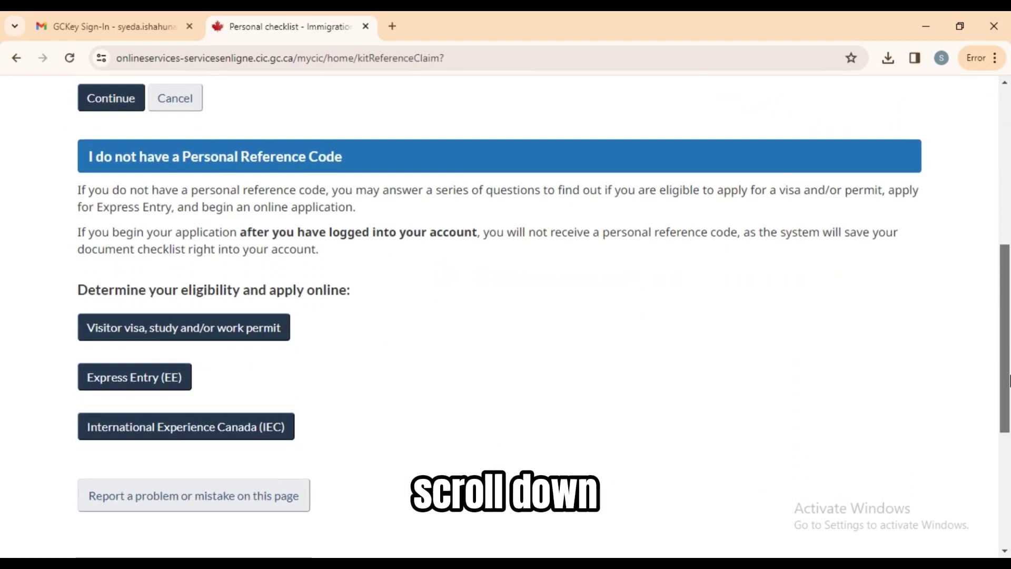
{"action": "left_click", "coordinate": [158, 309]}
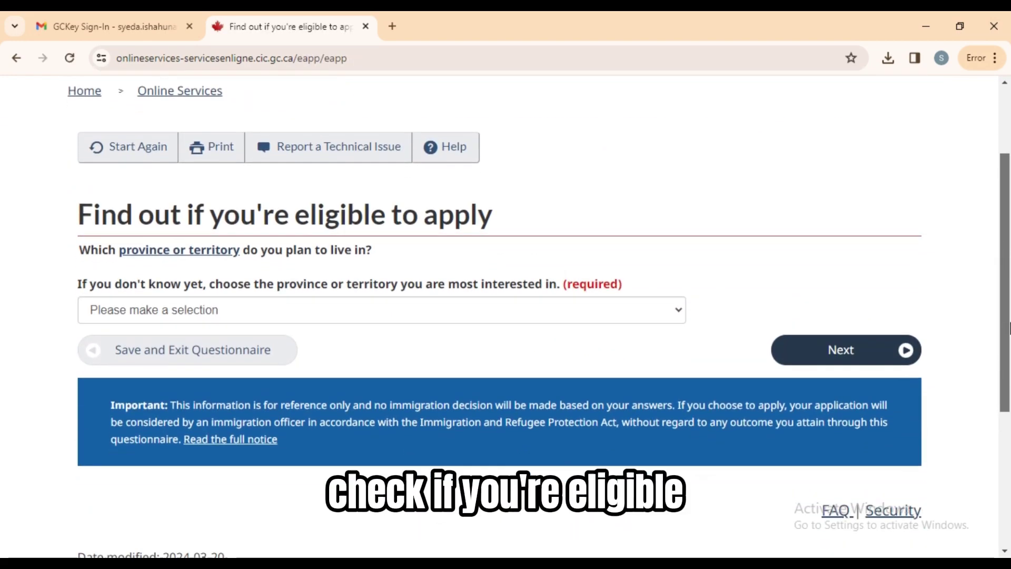
Answer Ontario as province and IELTS taken on 19 November 2022.
{"action": "left_click", "coordinate": [542, 301]}
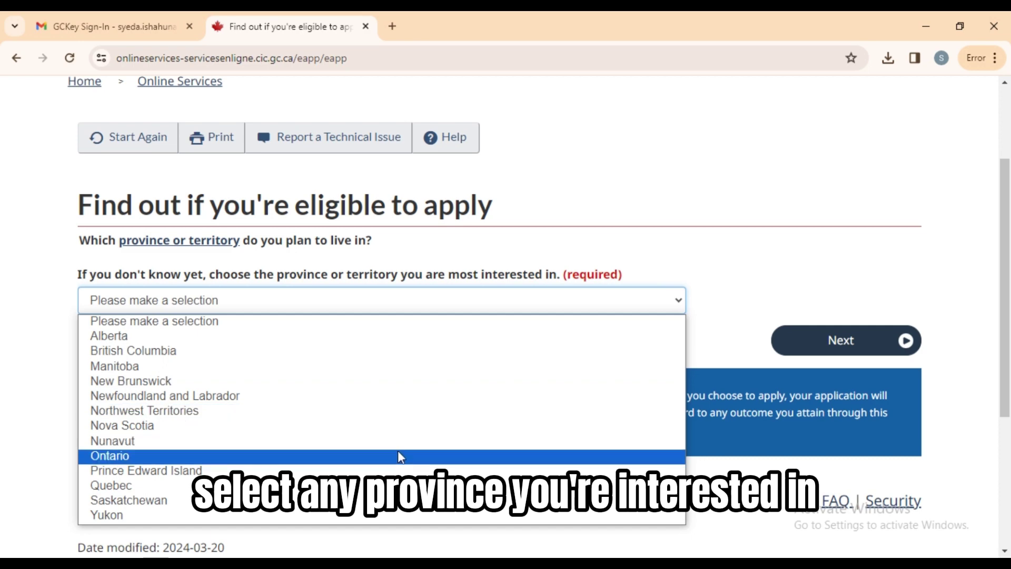
{"action": "left_click", "coordinate": [400, 456]}
{"action": "left_click", "coordinate": [834, 340]}
{"action": "left_click", "coordinate": [372, 279]}
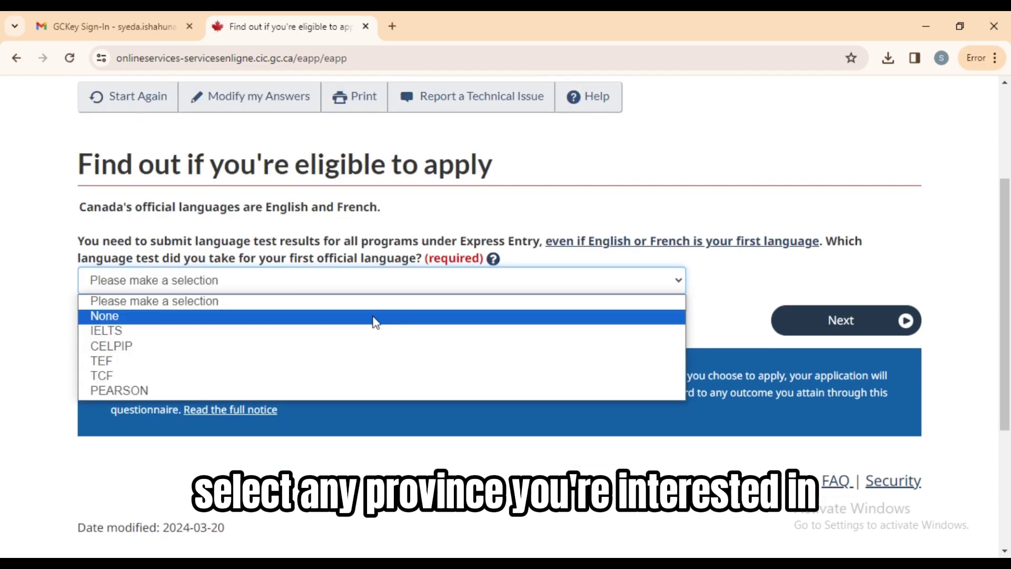
{"action": "left_click", "coordinate": [373, 331]}
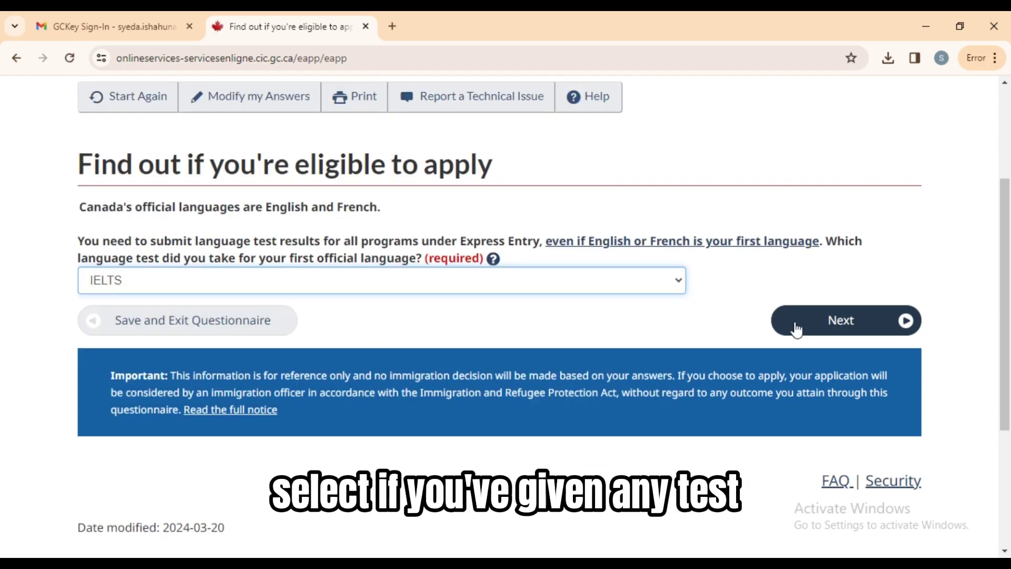
{"action": "left_click", "coordinate": [797, 329]}
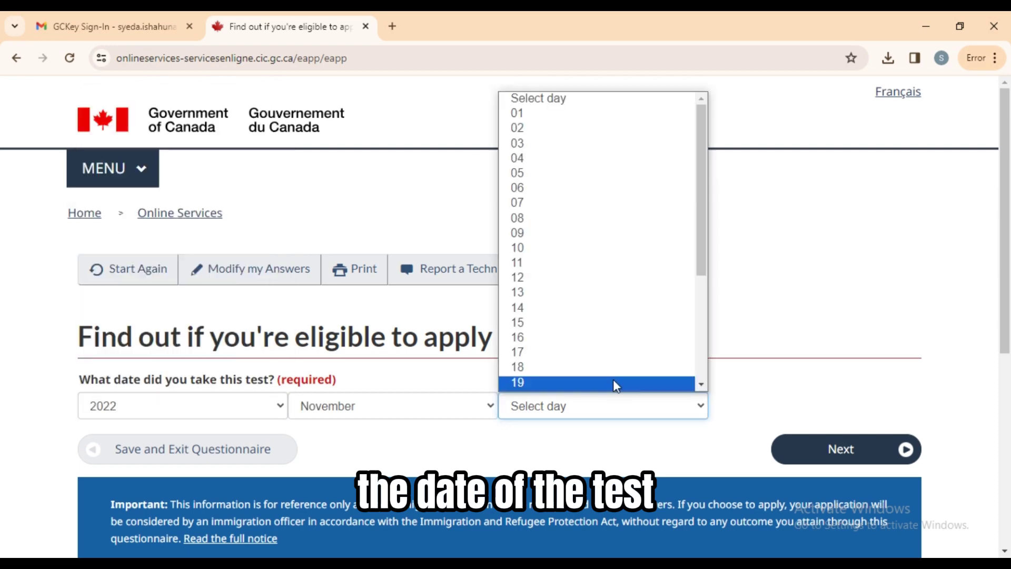
{"action": "left_click", "coordinate": [615, 384]}
{"action": "left_click", "coordinate": [891, 452]}
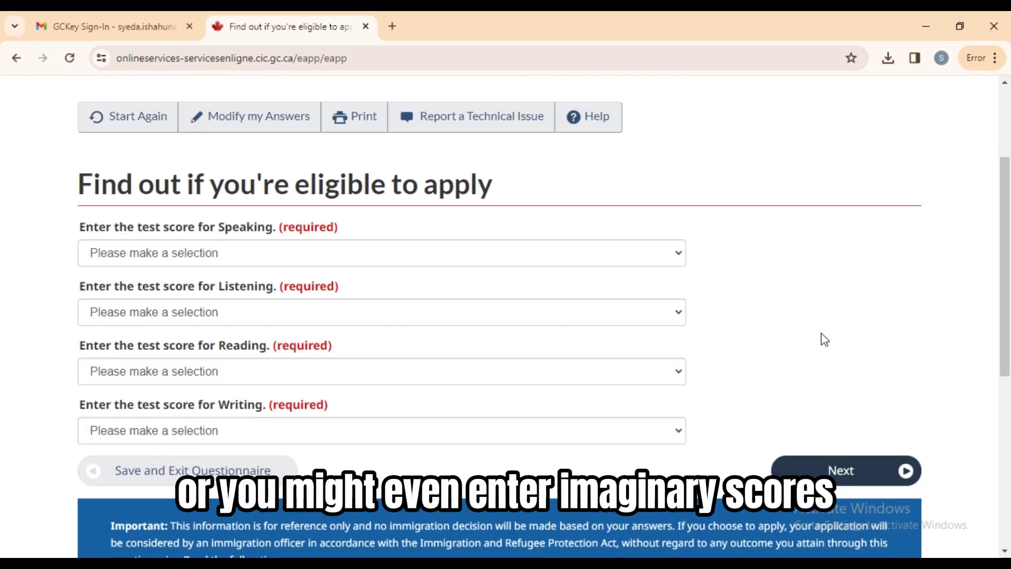
Enter IELTS scores 8, 8.5, 7.5, 8 and choose None for a second language test.
{"action": "left_click", "coordinate": [532, 261]}
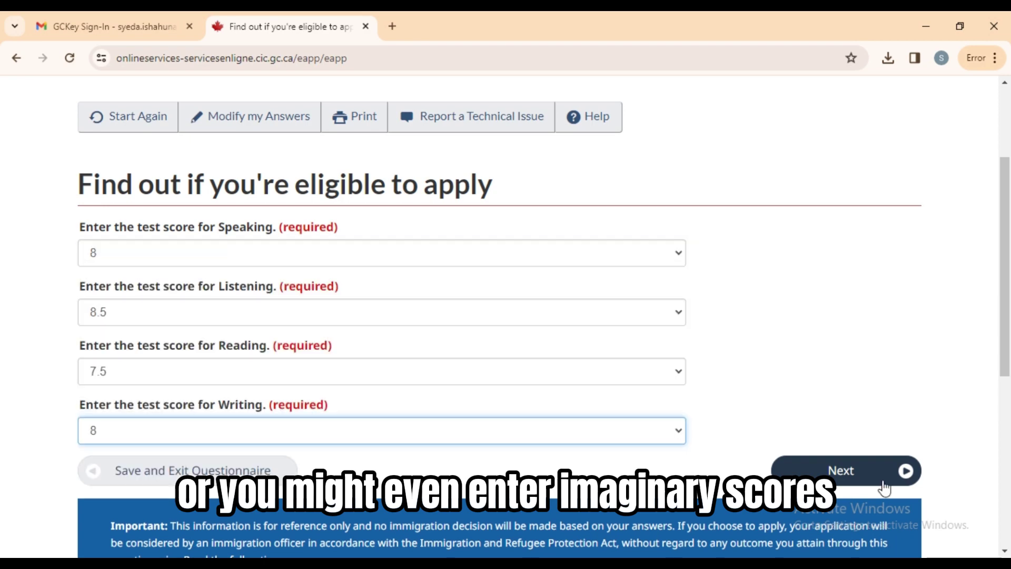
{"action": "left_click", "coordinate": [885, 488]}
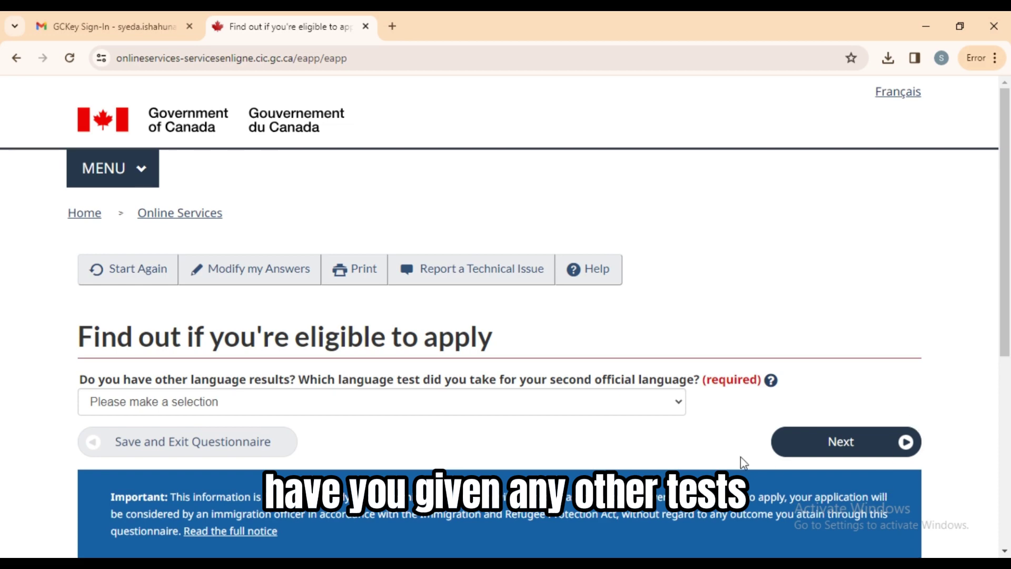
{"action": "left_click", "coordinate": [676, 409]}
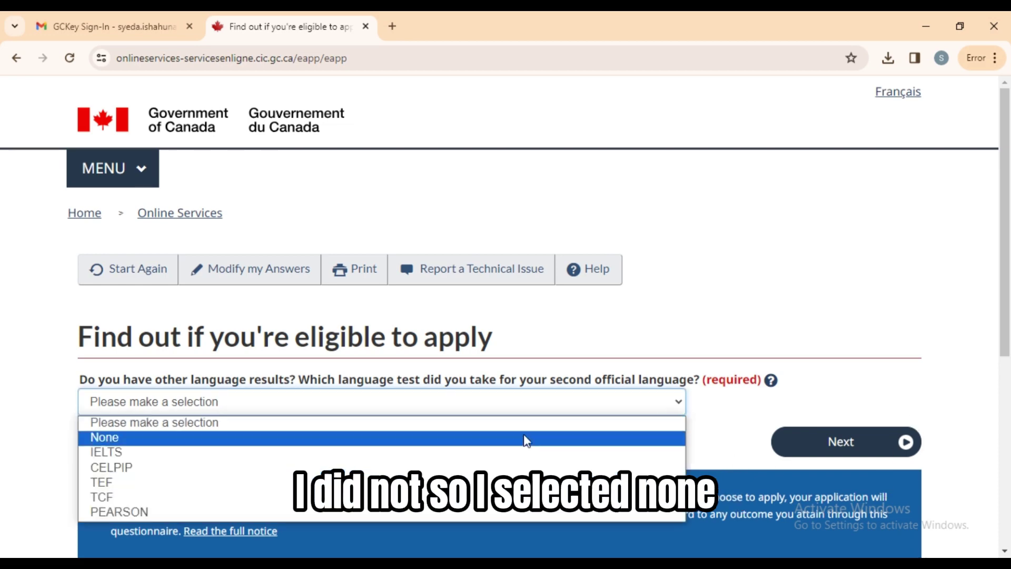
{"action": "left_click", "coordinate": [521, 439]}
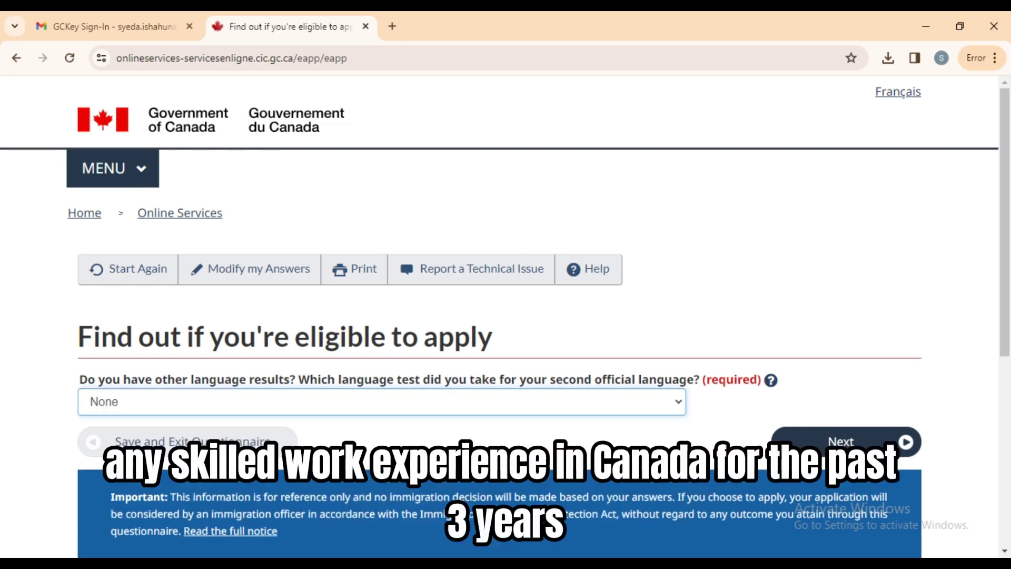
{"action": "left_click", "coordinate": [843, 442]}
Set Canadian work experience to None and TEER category to None of the above.
{"action": "scroll", "coordinate": [1009, 289], "scroll_direction": "down", "scroll_amount": 4}
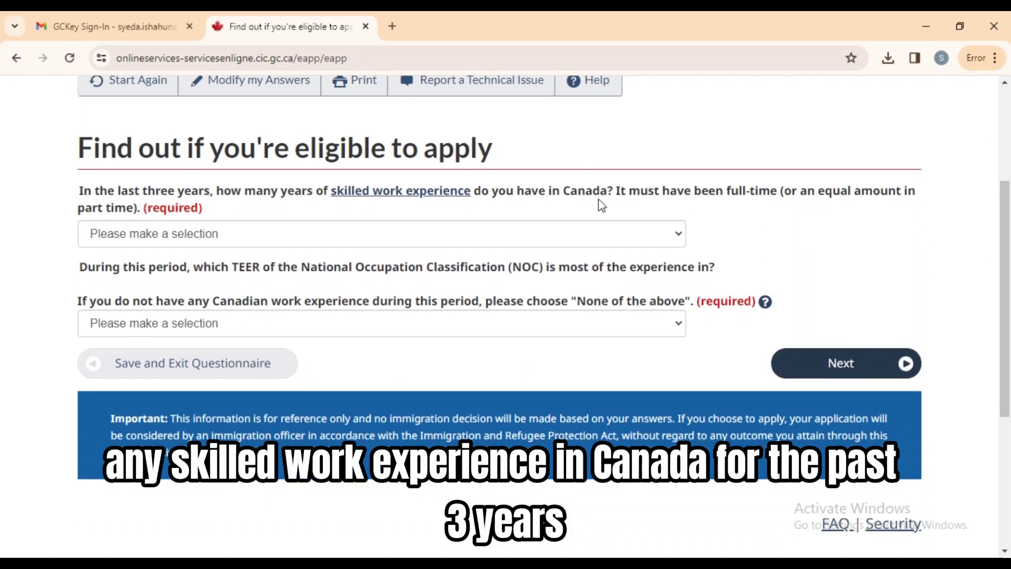
{"action": "left_click_drag", "start_coordinate": [548, 191], "coordinate": [605, 210]}
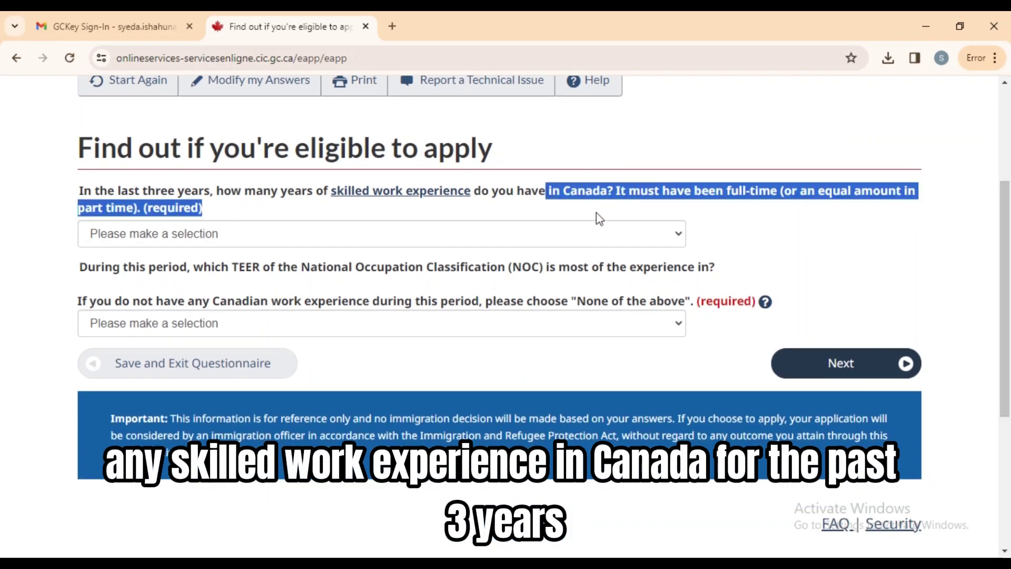
{"action": "left_click", "coordinate": [582, 237]}
{"action": "left_click", "coordinate": [559, 267]}
{"action": "left_click", "coordinate": [526, 332]}
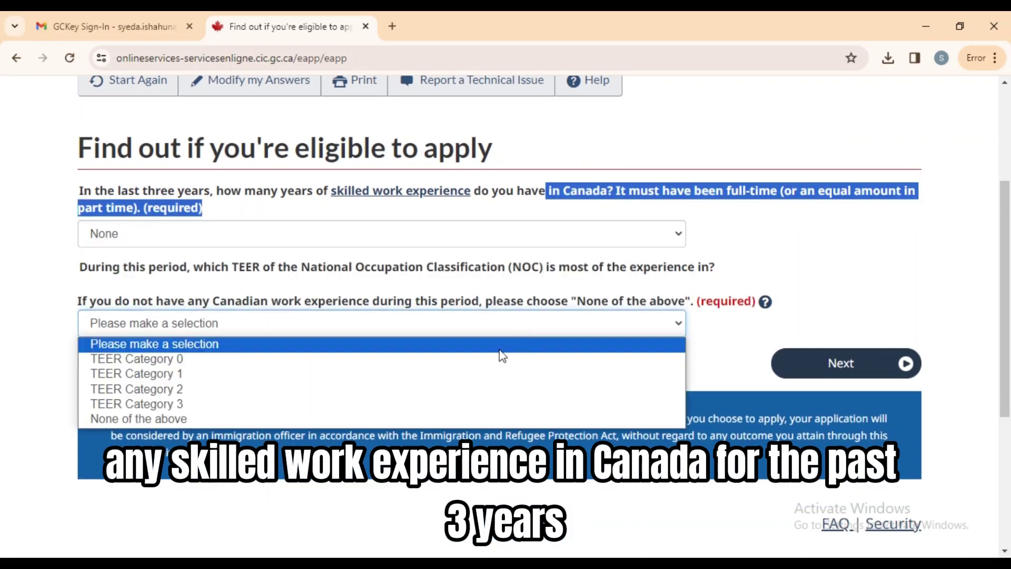
{"action": "left_click", "coordinate": [455, 419]}
{"action": "left_click", "coordinate": [804, 374]}
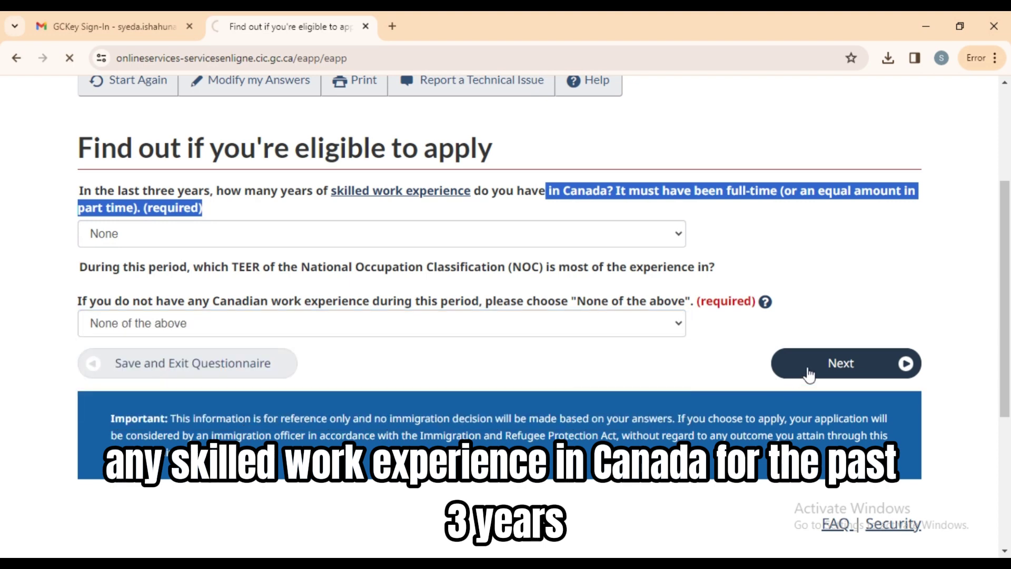
Set skilled work experience to Two to Three years and trades experience to less than two years.
{"action": "scroll", "coordinate": [1009, 216], "scroll_direction": "down", "scroll_amount": 4}
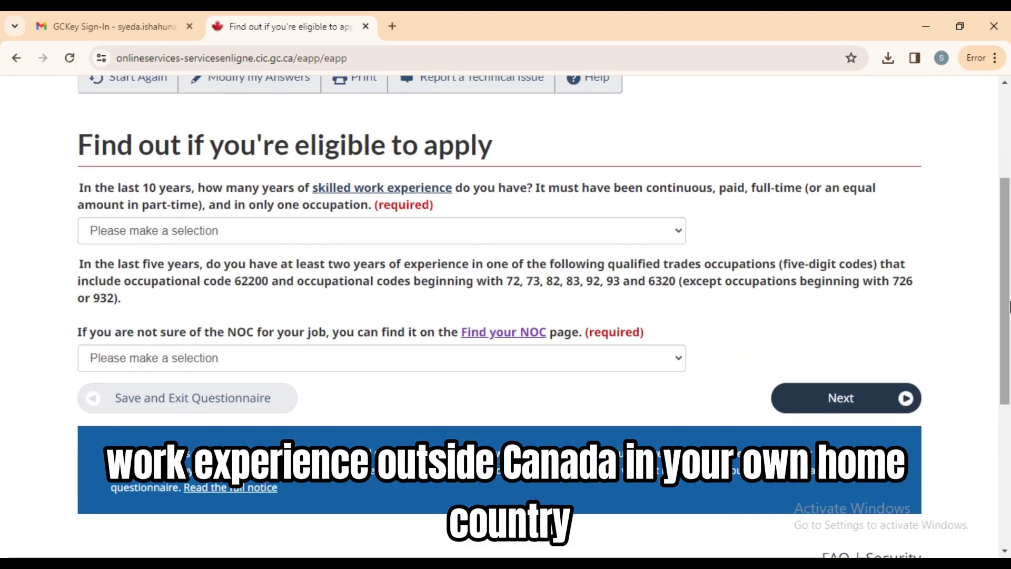
{"action": "left_click", "coordinate": [554, 219]}
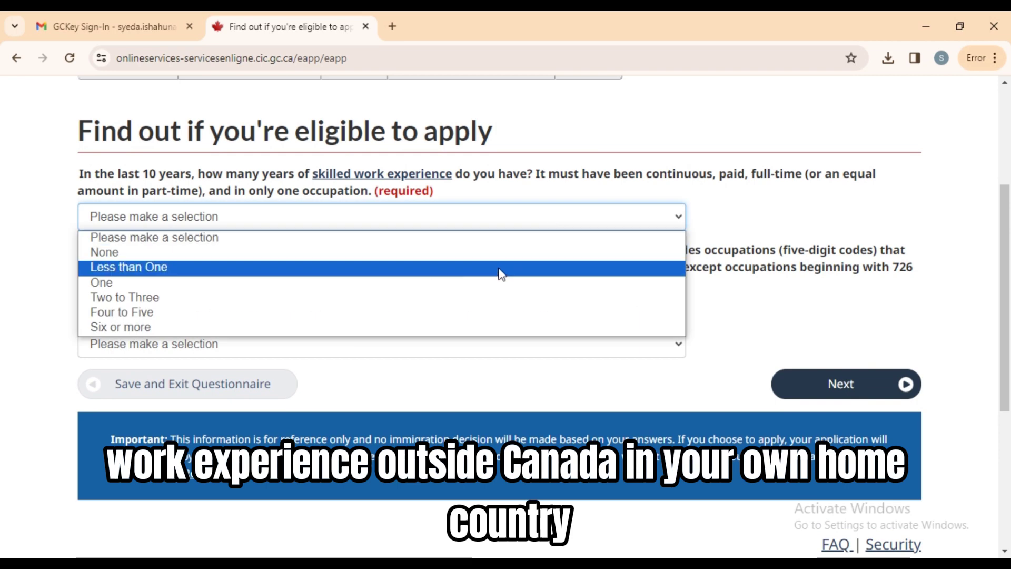
{"action": "left_click", "coordinate": [485, 298]}
{"action": "left_click", "coordinate": [404, 345]}
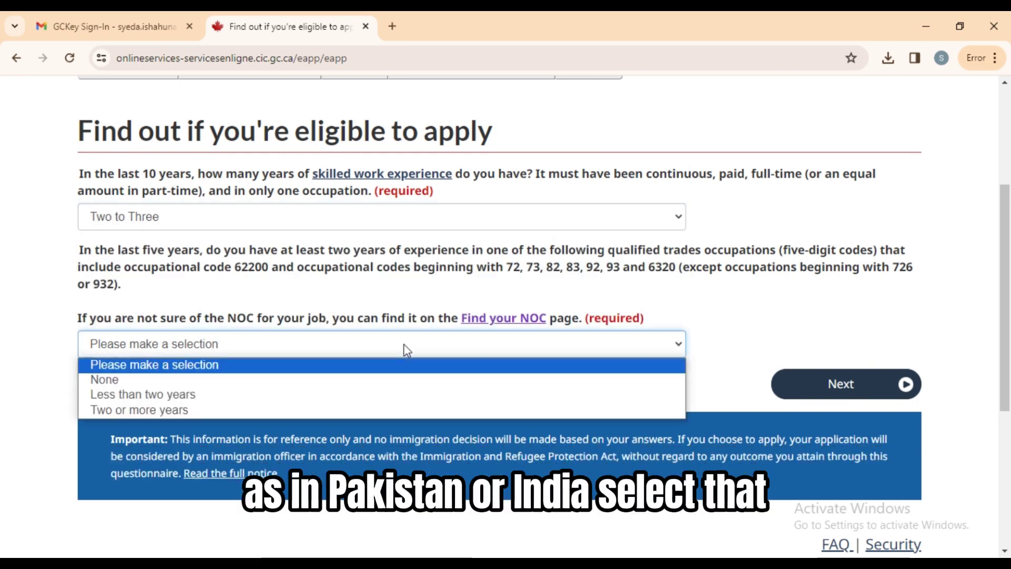
{"action": "left_click", "coordinate": [369, 395]}
{"action": "left_click", "coordinate": [803, 390]}
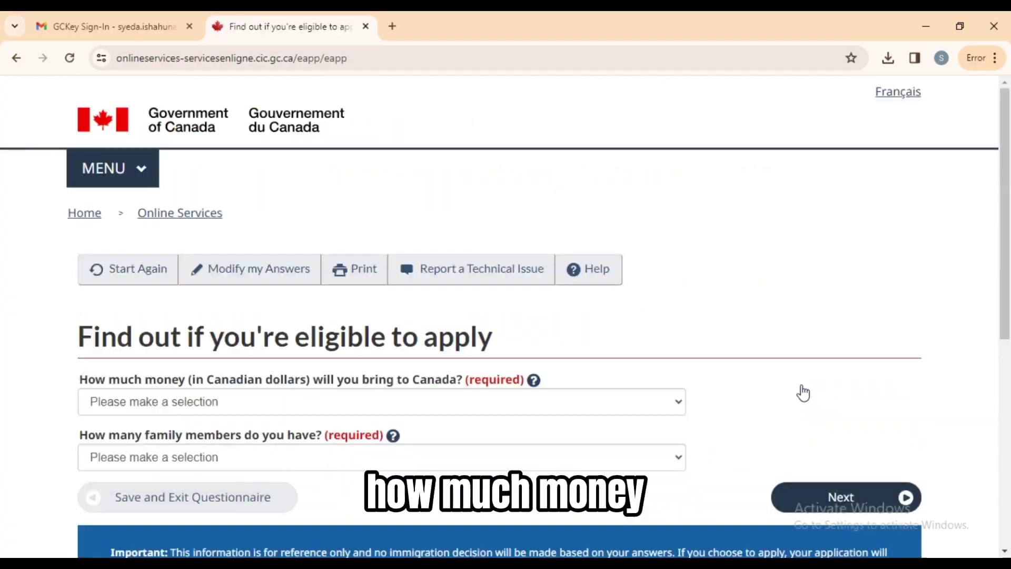
Set settlement funds to 13,757 - 17,126 and family members to 1.
{"action": "scroll", "coordinate": [799, 390], "scroll_direction": "down", "scroll_amount": 3}
{"action": "left_click", "coordinate": [301, 217]}
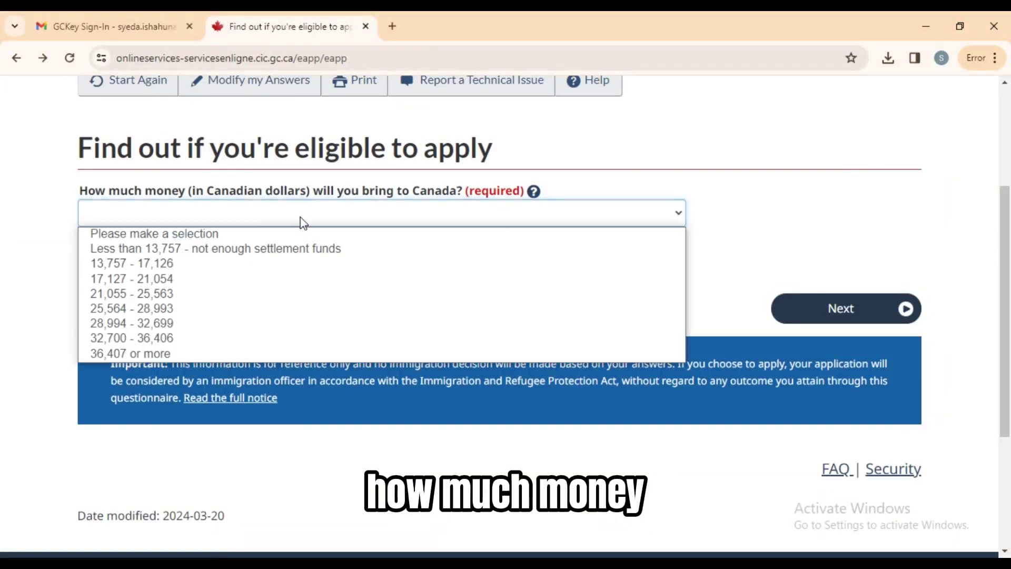
{"action": "left_click", "coordinate": [271, 270]}
{"action": "left_click", "coordinate": [304, 271]}
{"action": "left_click", "coordinate": [293, 301]}
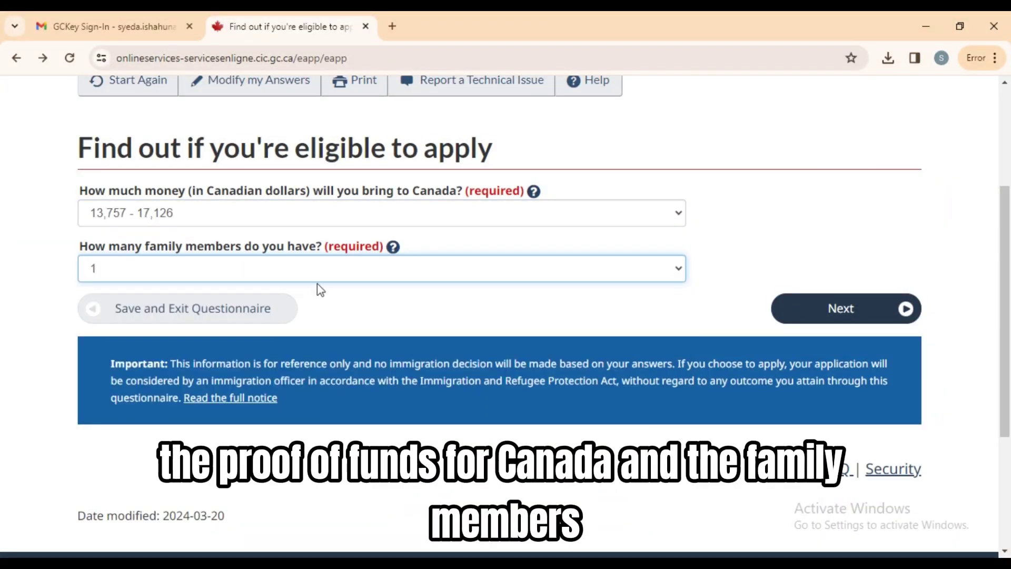
{"action": "left_click", "coordinate": [394, 246]}
{"action": "mouse_move", "coordinate": [299, 303]}
{"action": "left_mouse_down"}
{"action": "mouse_move", "coordinate": [340, 319]}
{"action": "mouse_move", "coordinate": [389, 302]}
{"action": "mouse_move", "coordinate": [298, 303]}
{"action": "left_mouse_up"}
{"action": "left_click", "coordinate": [282, 319]}
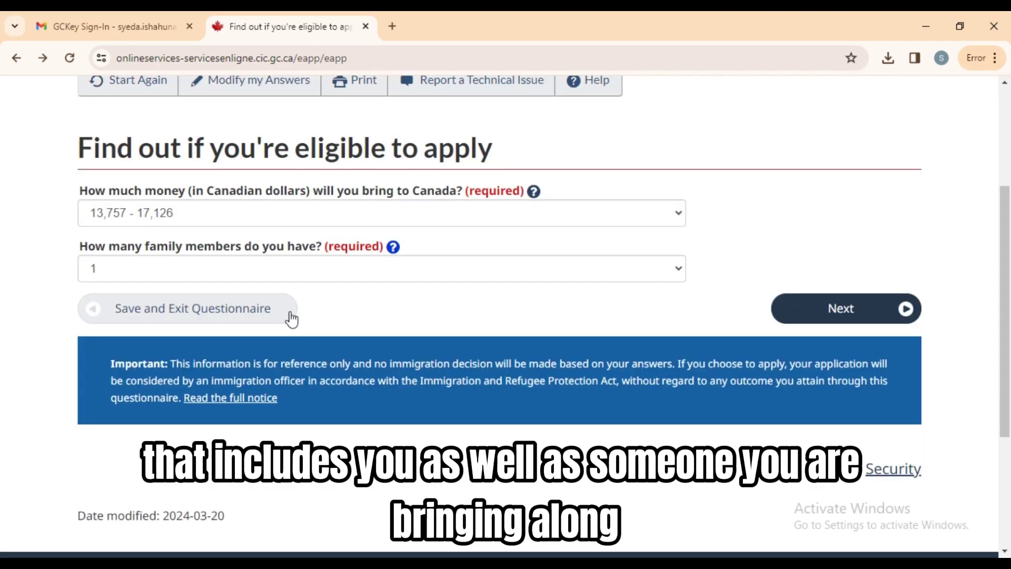
{"action": "left_click", "coordinate": [904, 315]}
Answer No to a job offer and set the birth date with day 20.
{"action": "left_click", "coordinate": [530, 395]}
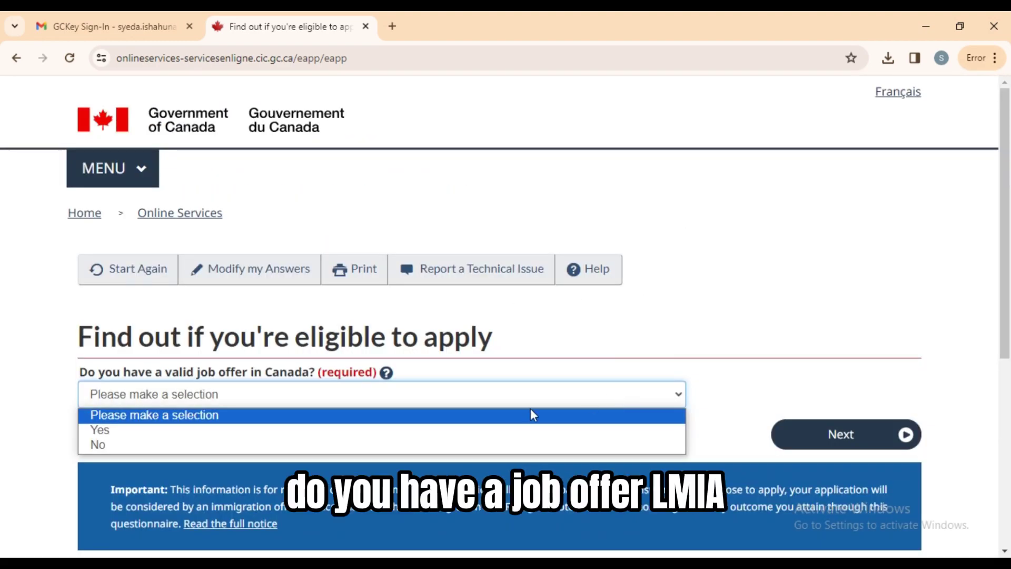
{"action": "left_click", "coordinate": [472, 446]}
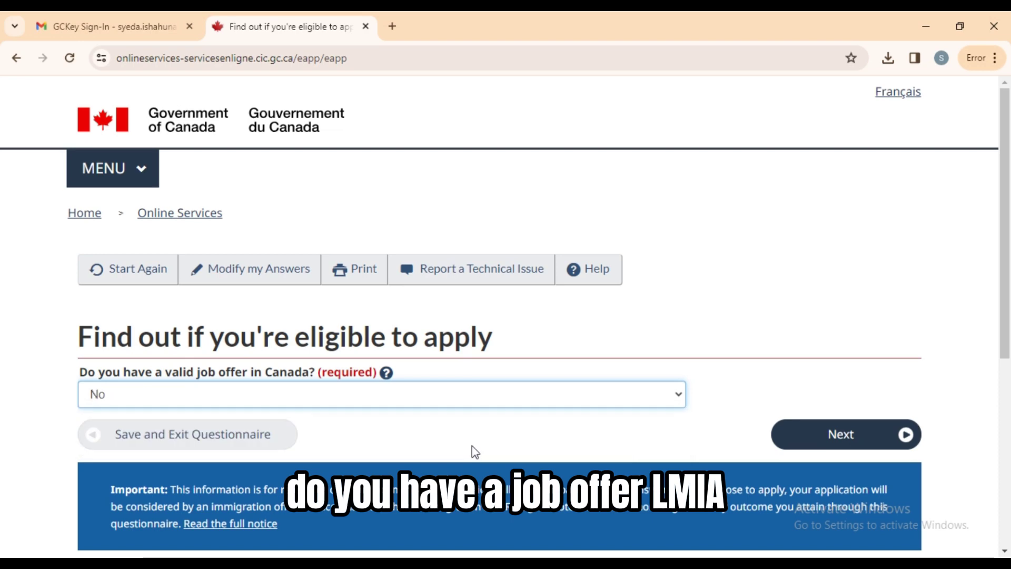
{"action": "left_click", "coordinate": [838, 443]}
{"action": "left_click", "coordinate": [270, 188]}
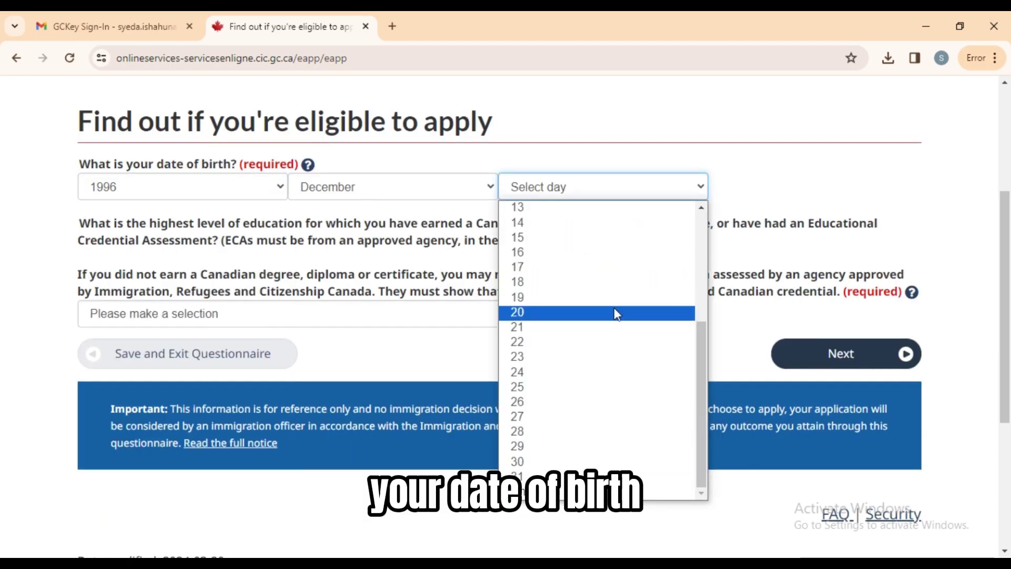
{"action": "left_click", "coordinate": [617, 313]}
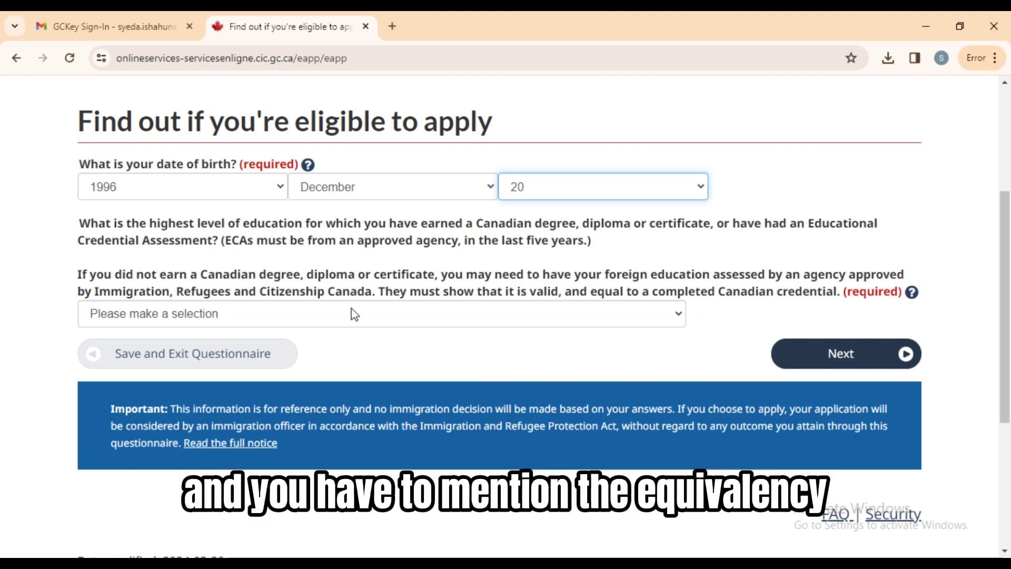
Choose Master's degree or professional degree as highest education and continue.
{"action": "left_click", "coordinate": [353, 310]}
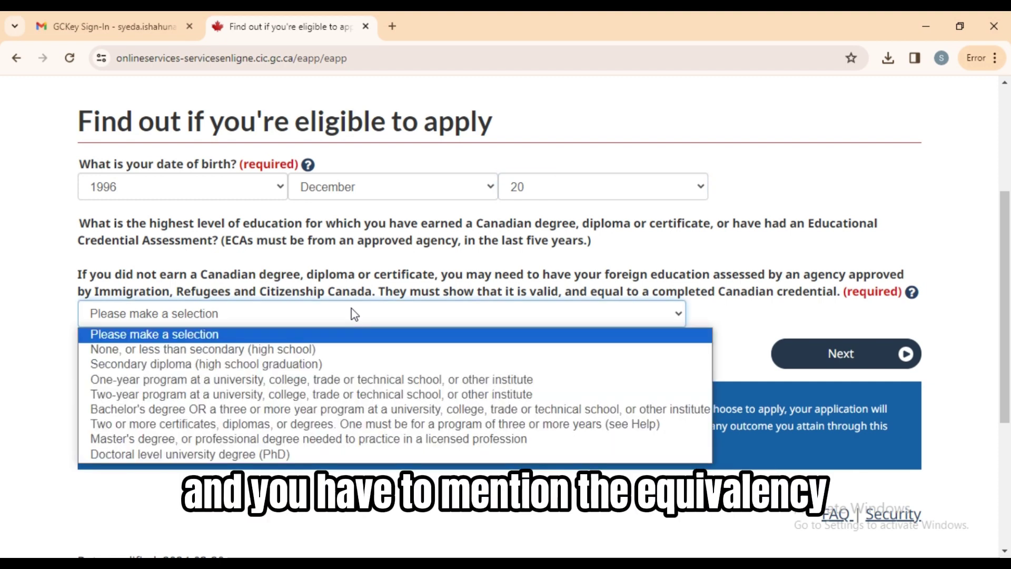
{"action": "left_click", "coordinate": [315, 439]}
{"action": "left_click", "coordinate": [777, 350]}
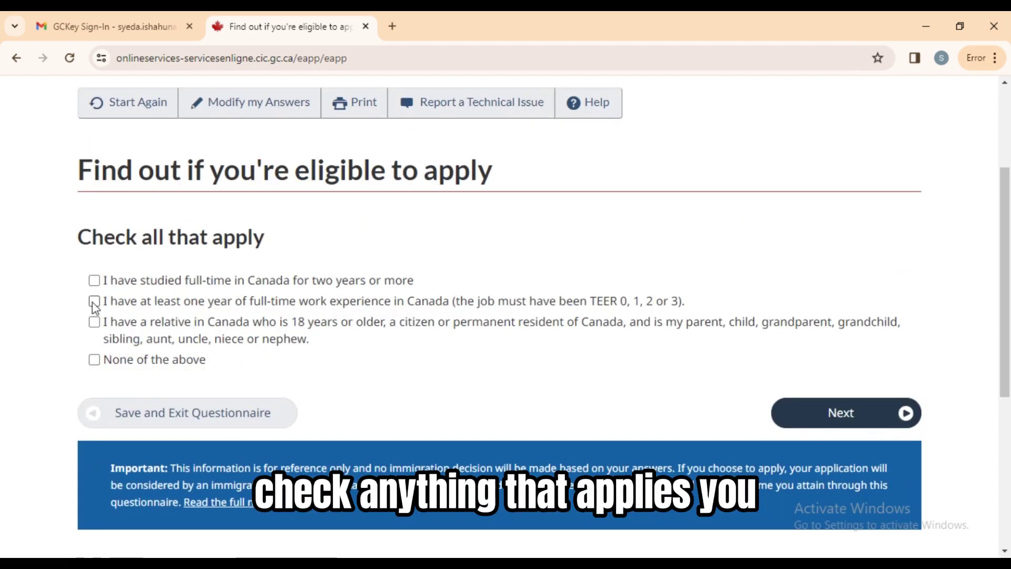
Answer Never Married/Single, submit the questionnaire, and continue from the eligibility results.
{"action": "left_click", "coordinate": [818, 417]}
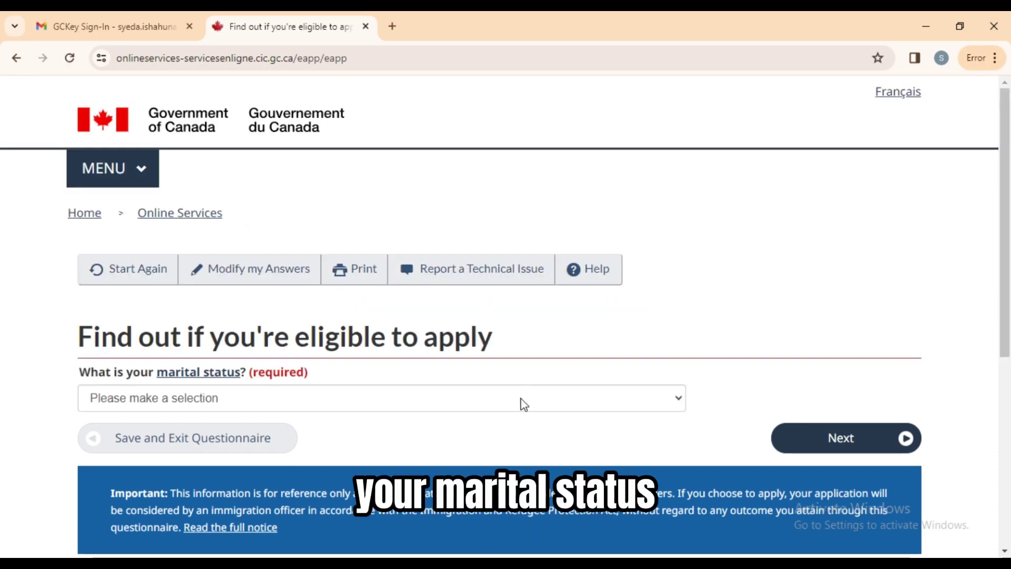
{"action": "left_click", "coordinate": [521, 402]}
{"action": "left_click", "coordinate": [283, 524]}
{"action": "left_click", "coordinate": [826, 438]}
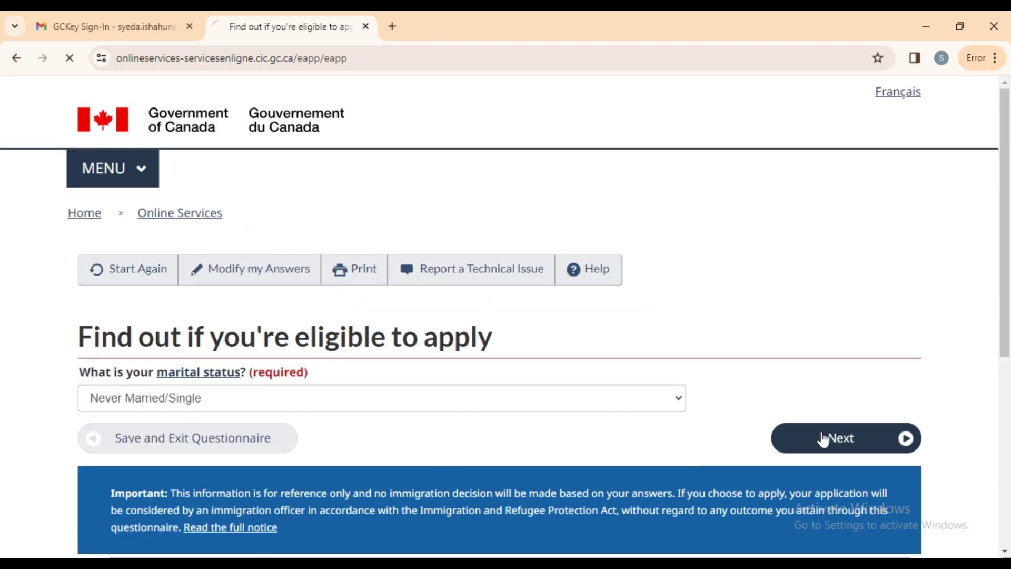
{"action": "scroll", "coordinate": [971, 317], "scroll_direction": "down", "scroll_amount": 5}
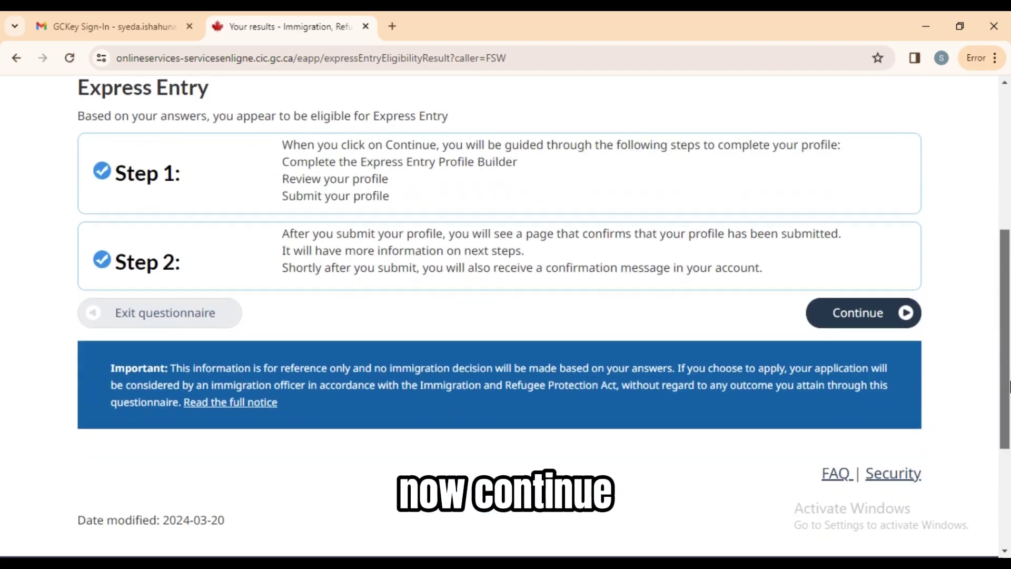
{"action": "left_click", "coordinate": [859, 311]}
Accept the autofilled name and gender, reselect Never Married/Single, and start the Personal details form.
{"action": "left_click", "coordinate": [252, 226]}
{"action": "left_click", "coordinate": [179, 262]}
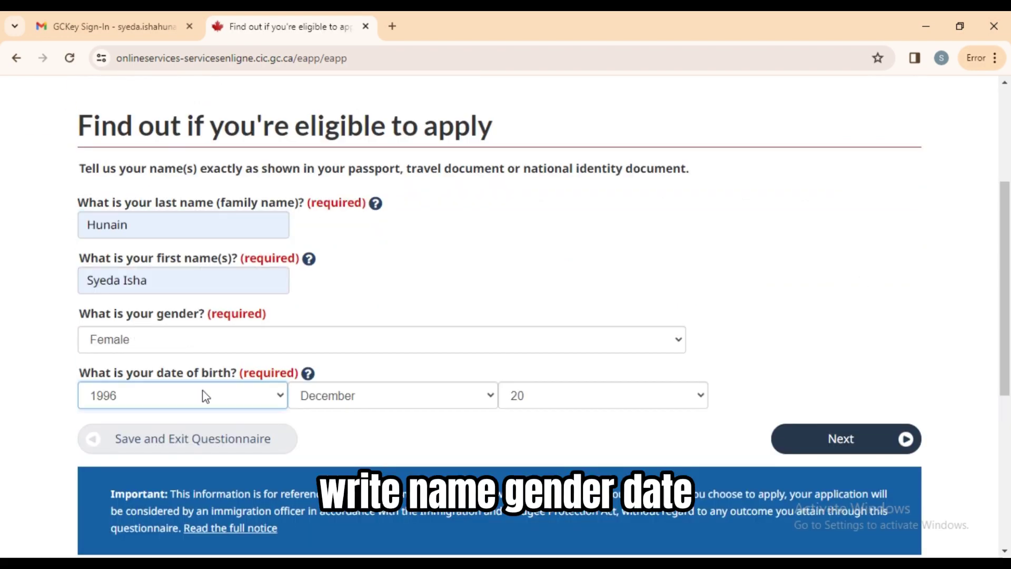
{"action": "left_click", "coordinate": [824, 440]}
{"action": "left_click", "coordinate": [525, 398]}
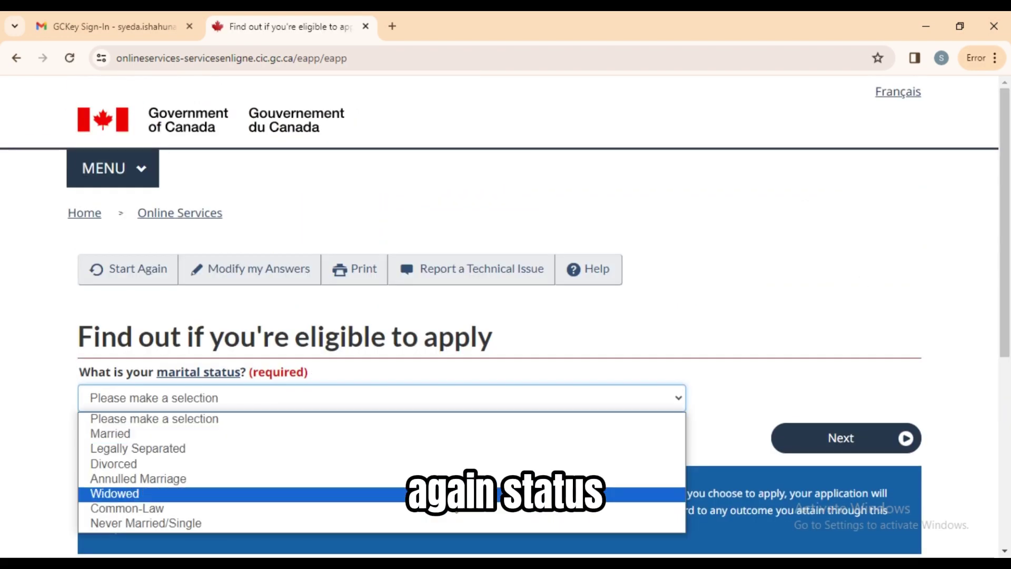
{"action": "left_click", "coordinate": [434, 523]}
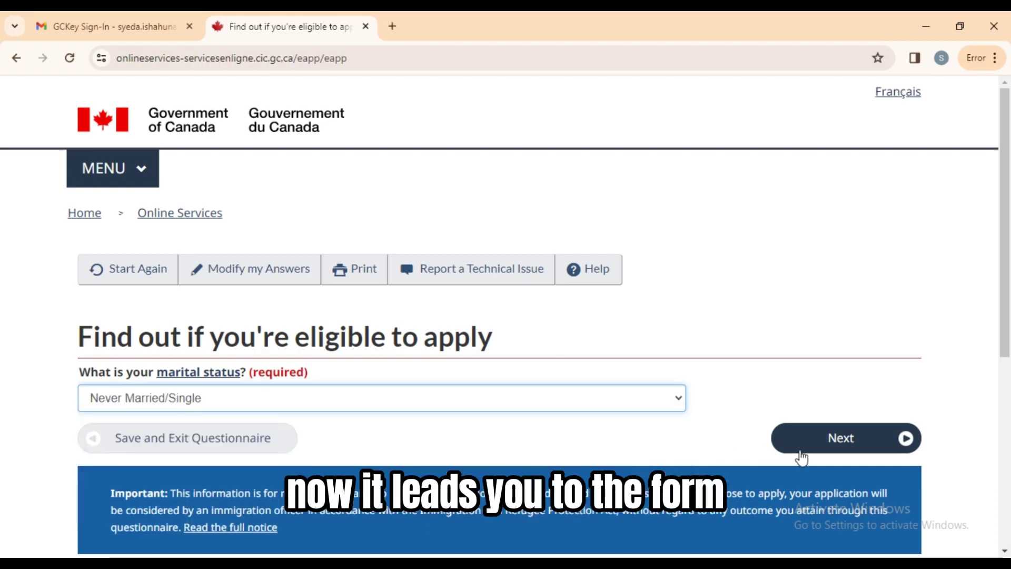
{"action": "left_click", "coordinate": [801, 448]}
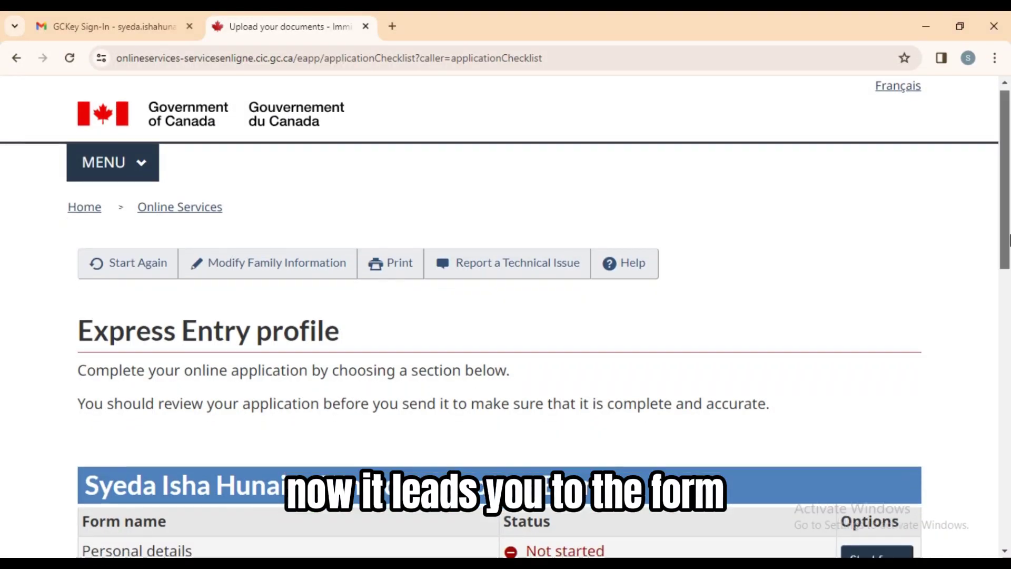
{"action": "scroll", "coordinate": [864, 211], "scroll_direction": "down", "scroll_amount": 7}
{"action": "left_click", "coordinate": [869, 171]}
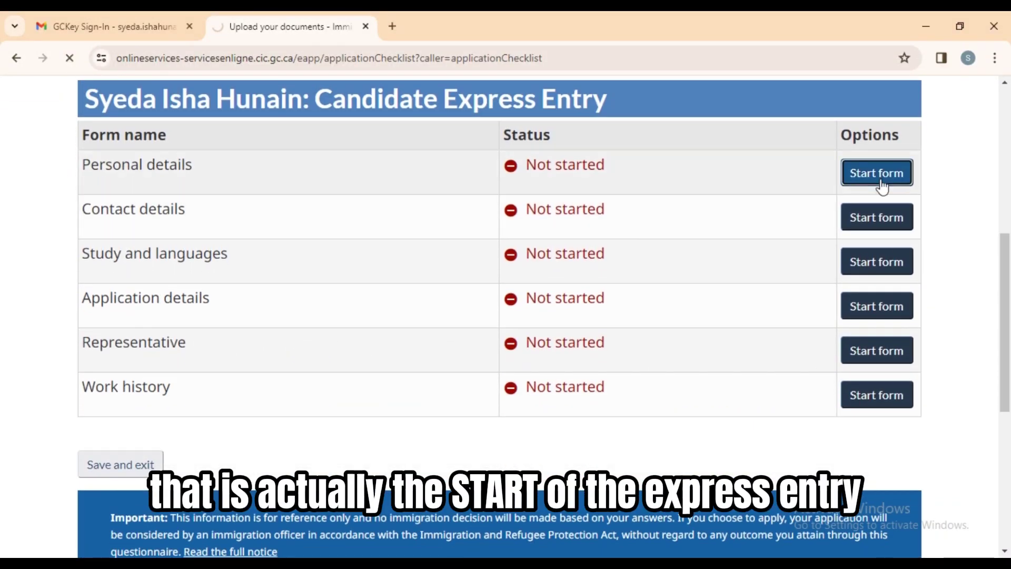
Leave the Names section and set country of birth to Pakistan and city of birth to Sialkot.
{"action": "scroll", "coordinate": [290, 417], "scroll_direction": "down", "scroll_amount": 8}
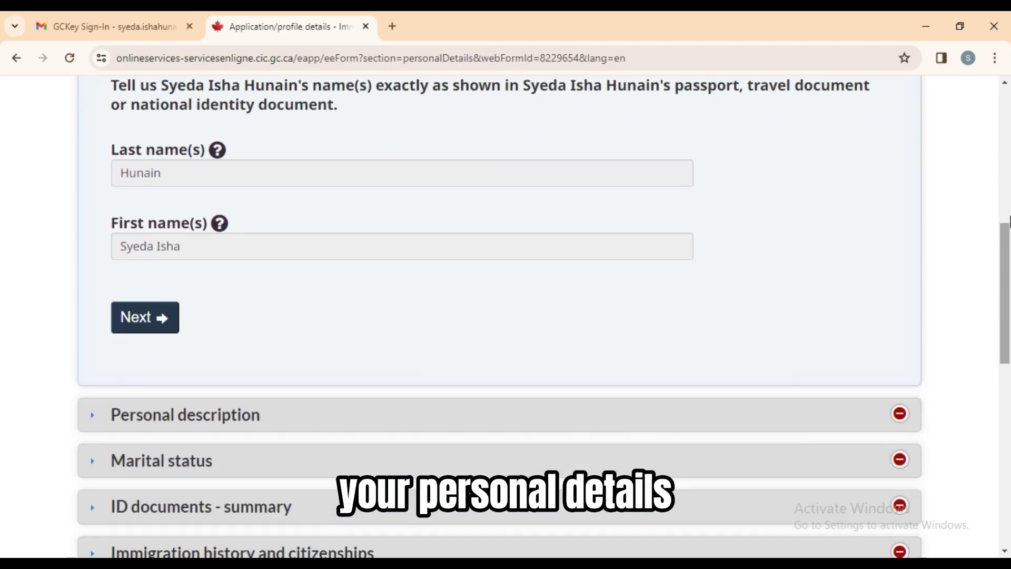
{"action": "left_click", "coordinate": [147, 327]}
{"action": "left_click", "coordinate": [285, 427]}
{"action": "key", "text": "p"}
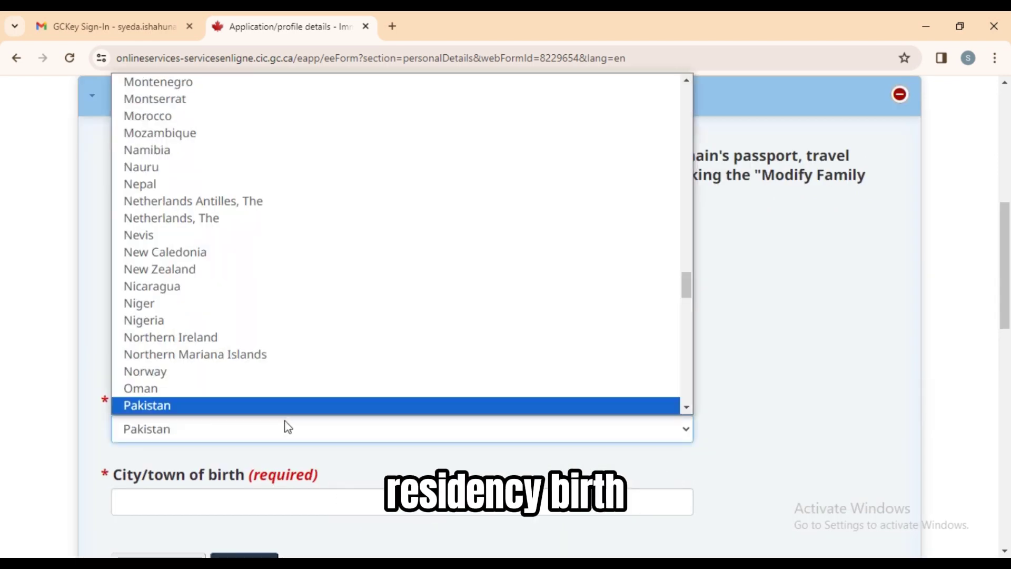
{"action": "key", "text": "Return"}
{"action": "left_click", "coordinate": [309, 506]}
{"action": "left_click", "coordinate": [257, 536]}
Advance past personal description and marital status to the ID documents section.
{"action": "scroll", "coordinate": [260, 474], "scroll_direction": "down", "scroll_amount": 2}
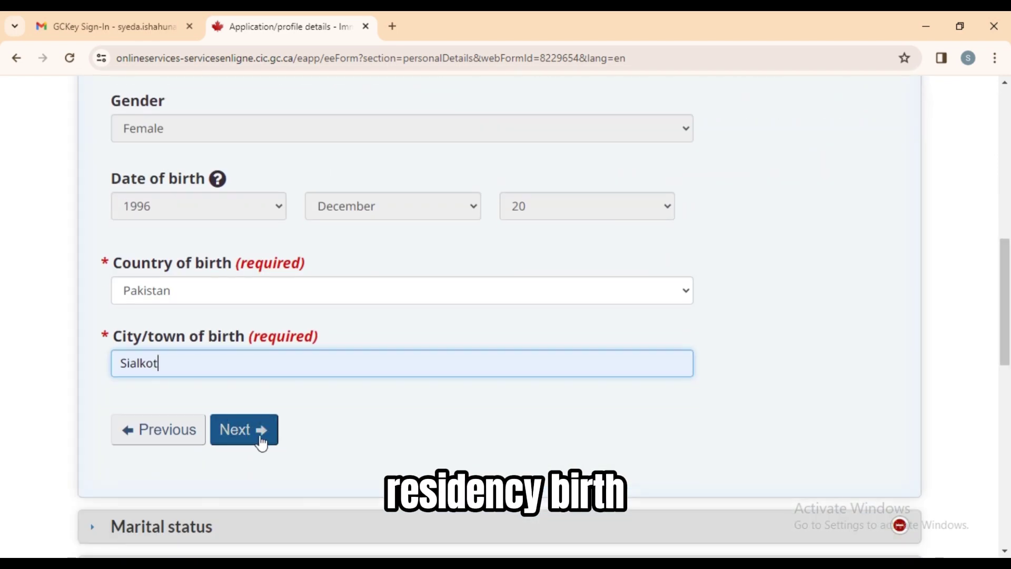
{"action": "left_click", "coordinate": [260, 438]}
{"action": "left_click", "coordinate": [251, 272]}
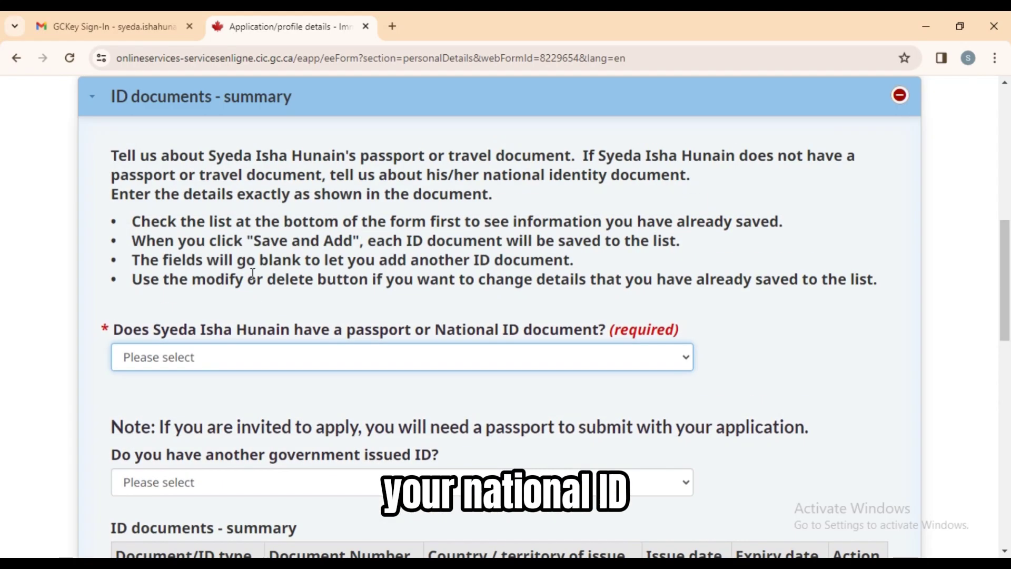
Answer Yes to having an ID document, choose National identity document, and enter its document number.
{"action": "left_click", "coordinate": [409, 359]}
{"action": "left_click", "coordinate": [409, 395]}
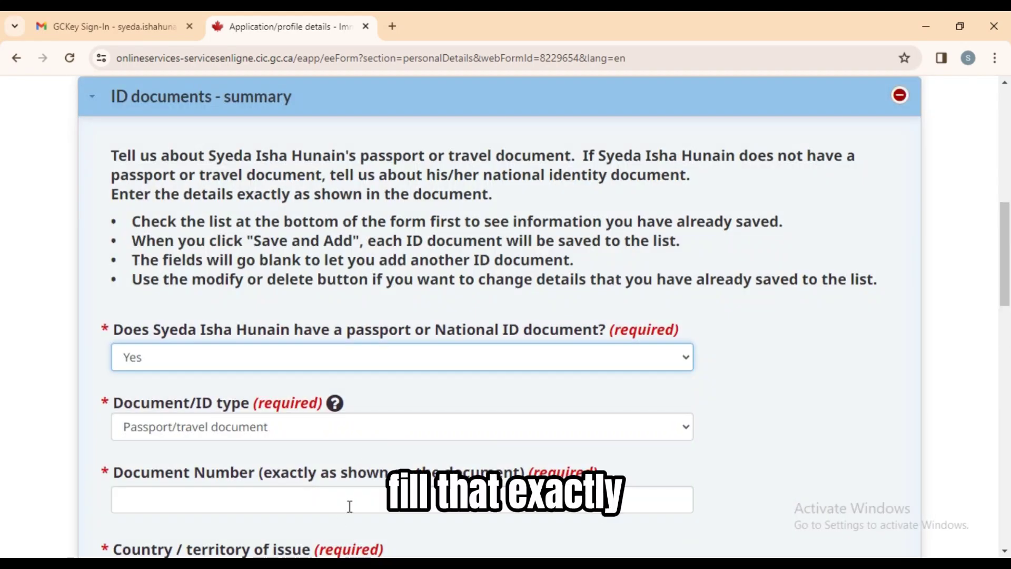
{"action": "left_click", "coordinate": [408, 435]}
{"action": "left_click", "coordinate": [371, 483]}
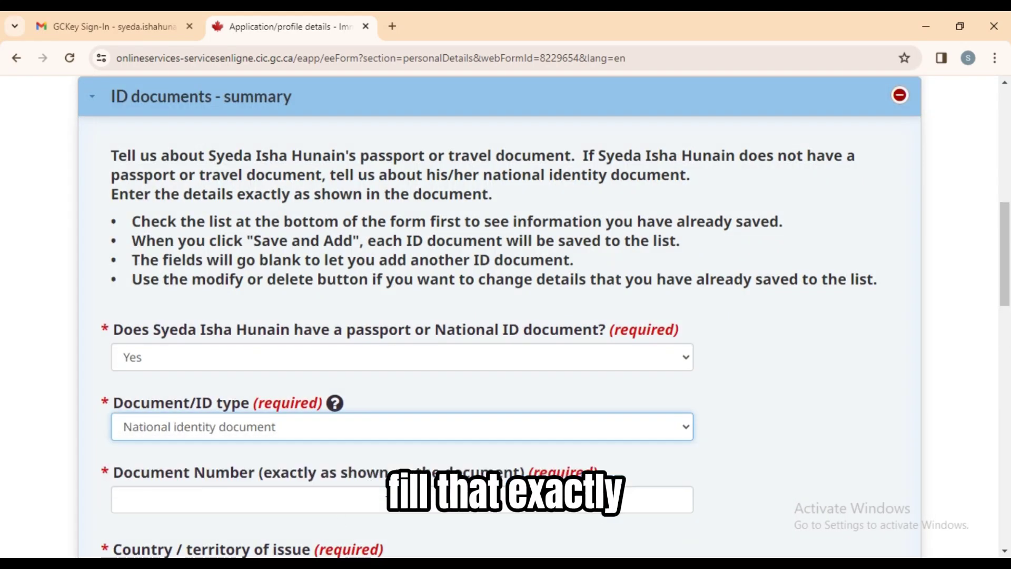
{"action": "left_click", "coordinate": [395, 492]}
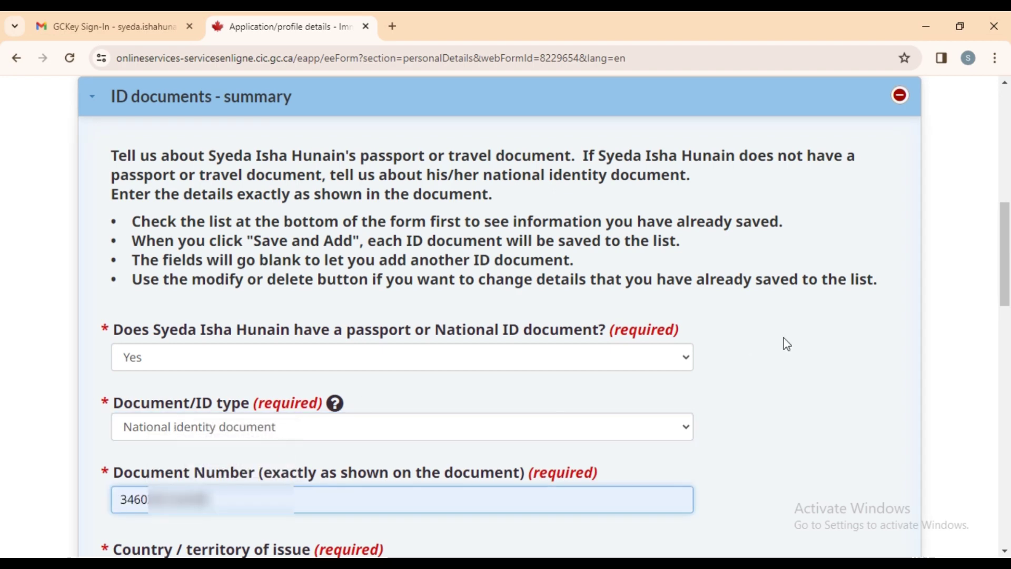
Set PAK (Pakistan) as issuer with dates 2023-02-21 to 2033-02-21, save the document, and continue.
{"action": "scroll", "coordinate": [788, 344], "scroll_direction": "down", "scroll_amount": 5}
{"action": "left_click", "coordinate": [656, 339]}
{"action": "type", "text": "pak"}
{"action": "key", "text": "Return"}
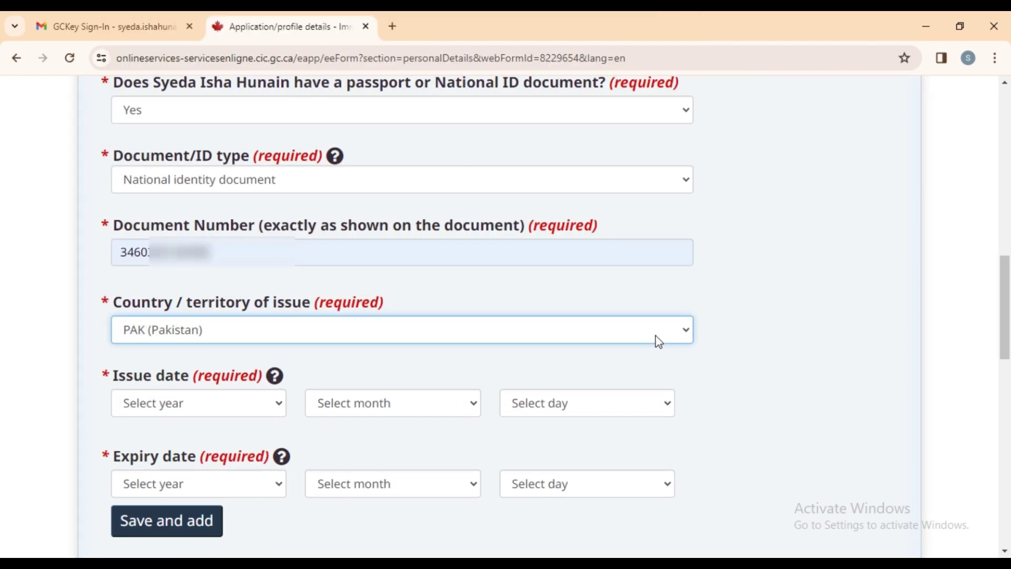
{"action": "left_click", "coordinate": [264, 403]}
{"action": "left_click", "coordinate": [419, 403]}
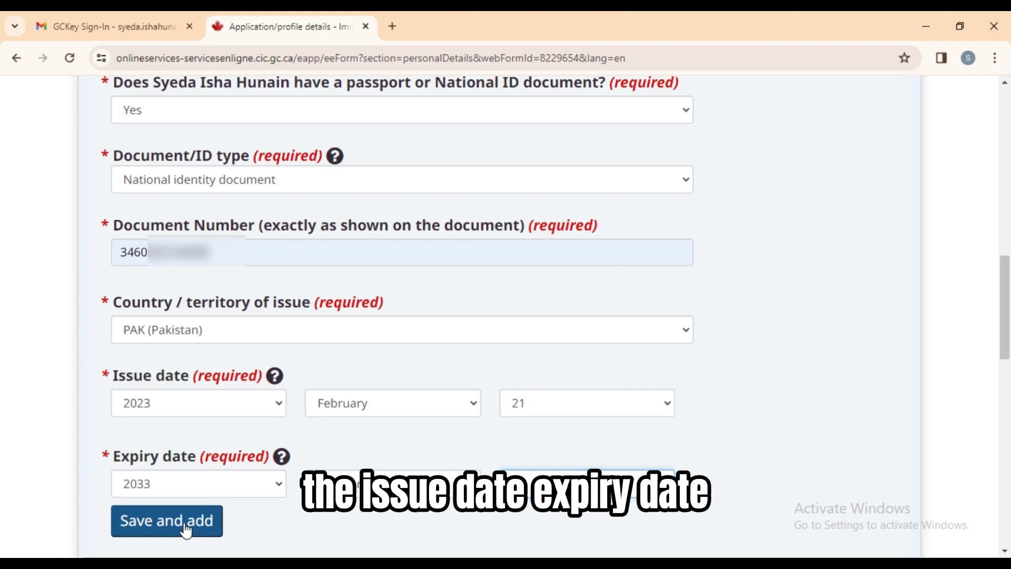
{"action": "left_click", "coordinate": [185, 527]}
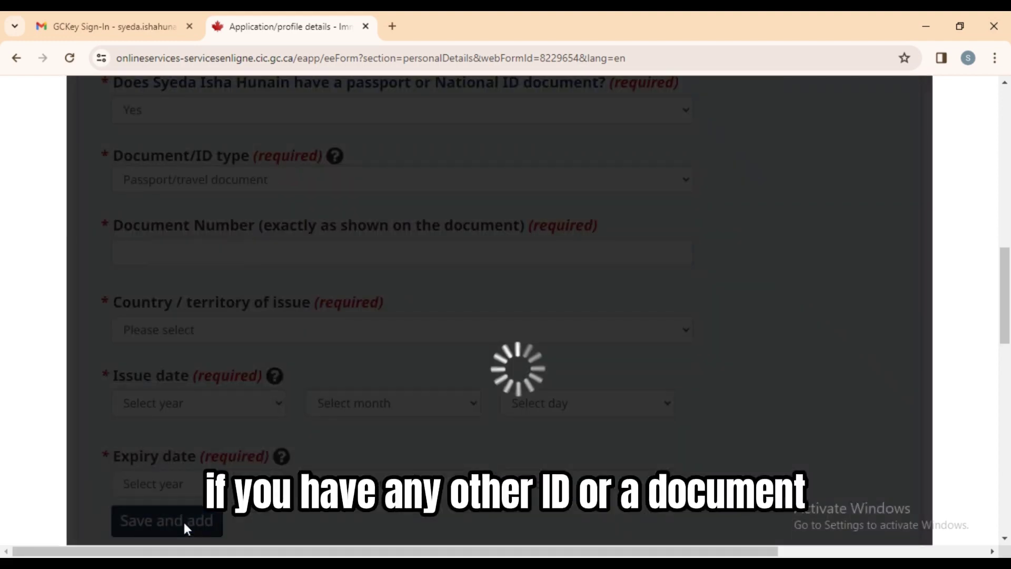
{"action": "scroll", "coordinate": [366, 307], "scroll_direction": "down", "scroll_amount": 5}
{"action": "left_click", "coordinate": [261, 340]}
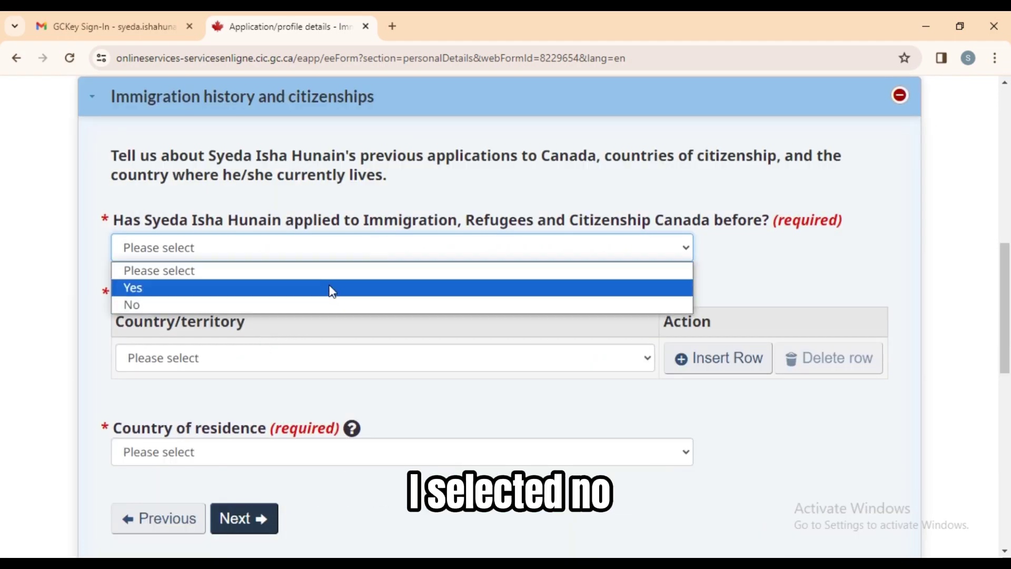
Answer No to previous applications and set citizenship and residence to Pakistan, then save.
{"action": "left_click", "coordinate": [315, 303]}
{"action": "left_click", "coordinate": [339, 361]}
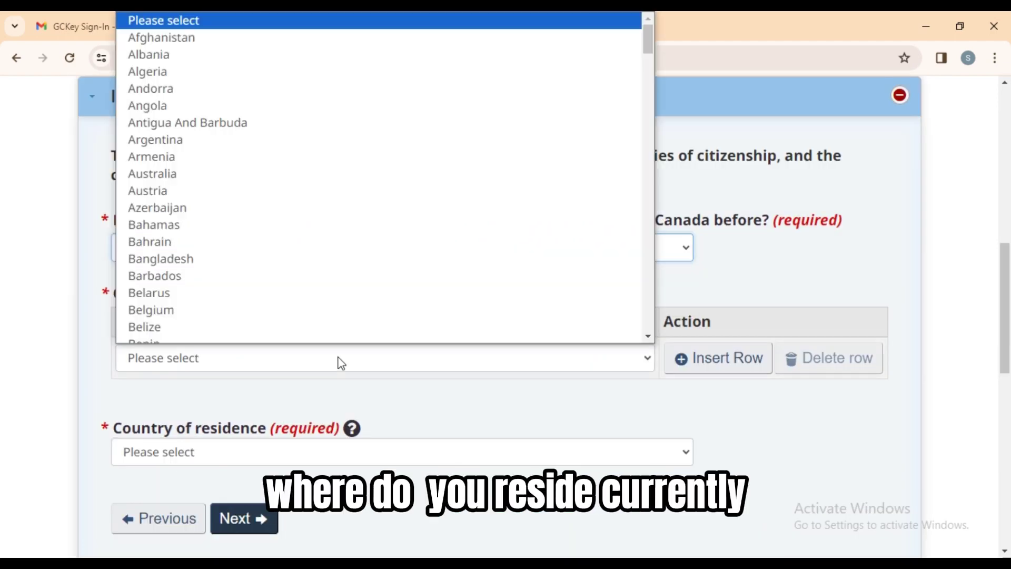
{"action": "key", "text": "p"}
{"action": "key", "text": "Return"}
{"action": "left_click", "coordinate": [298, 454]}
{"action": "key", "text": "p"}
{"action": "key", "text": "Return"}
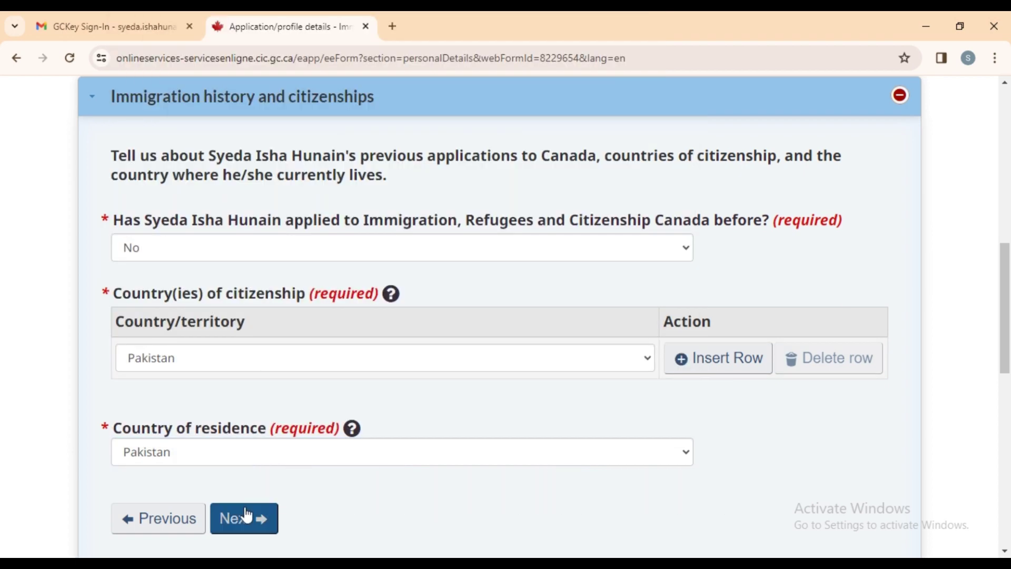
{"action": "left_click", "coordinate": [244, 519]}
Set family members to 1 and enter 13757 as the available funds.
{"action": "left_click", "coordinate": [514, 244]}
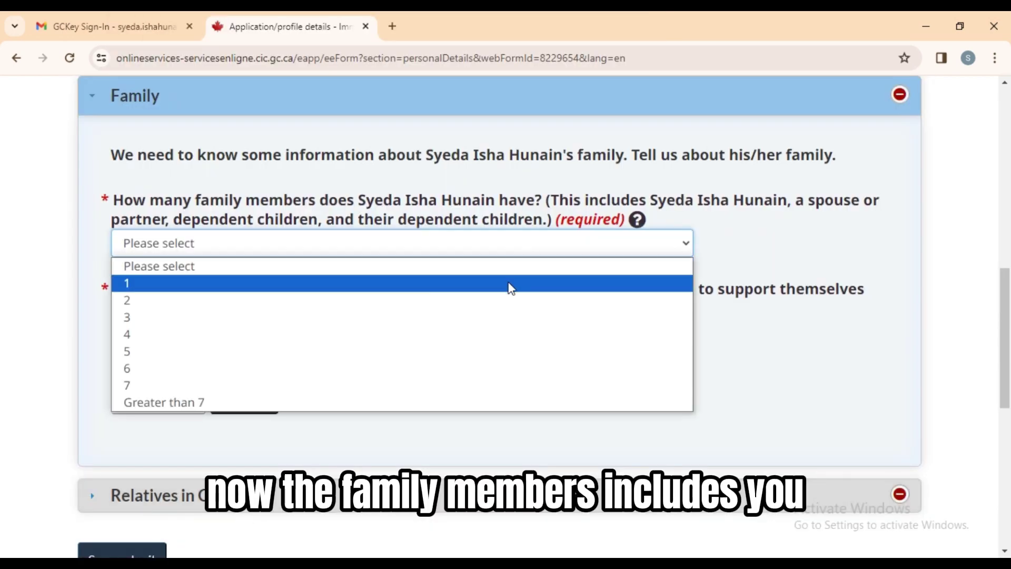
{"action": "left_click", "coordinate": [511, 287]}
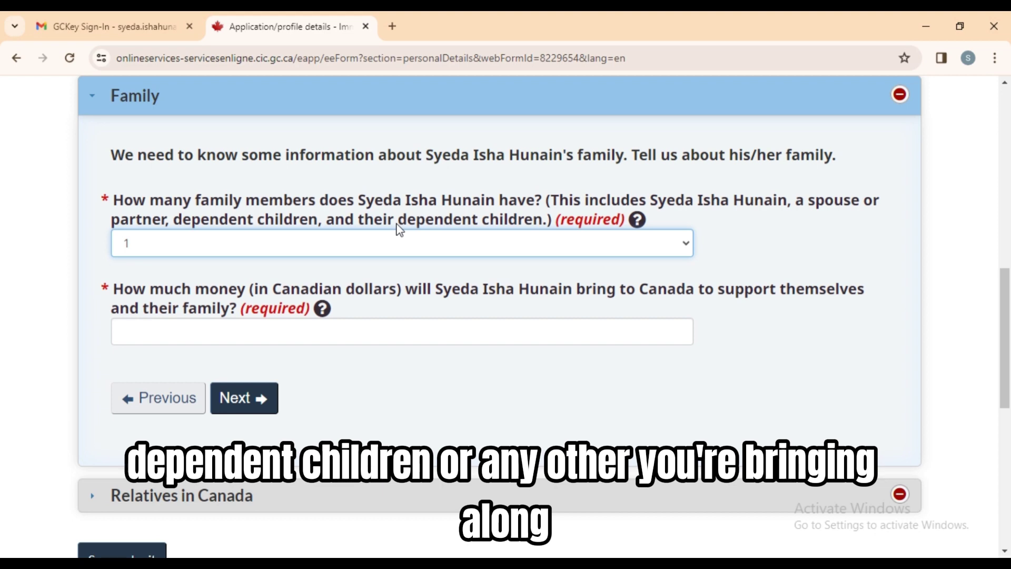
{"action": "left_click", "coordinate": [556, 202]}
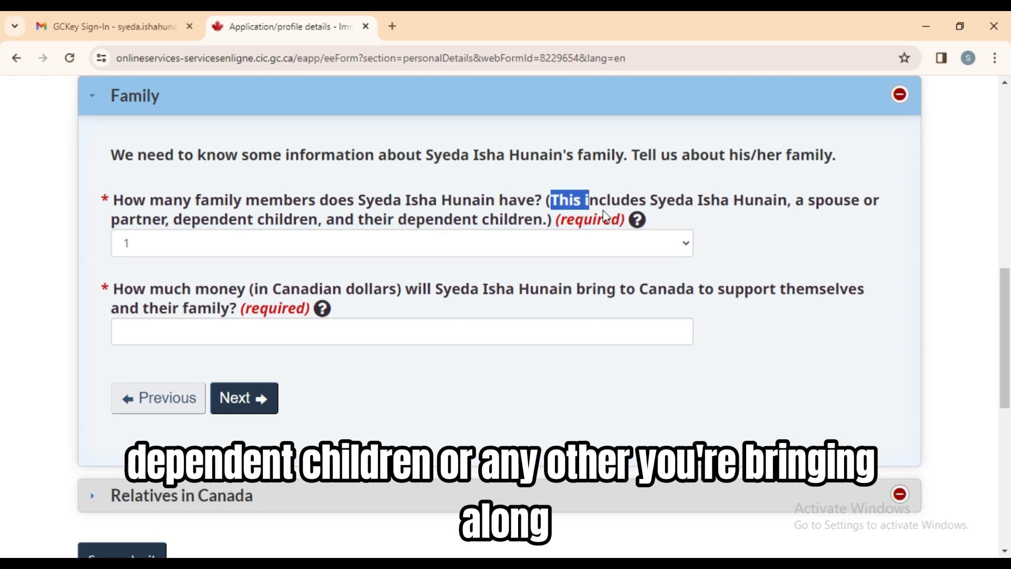
{"action": "left_click_drag", "start_coordinate": [607, 216], "coordinate": [788, 212]}
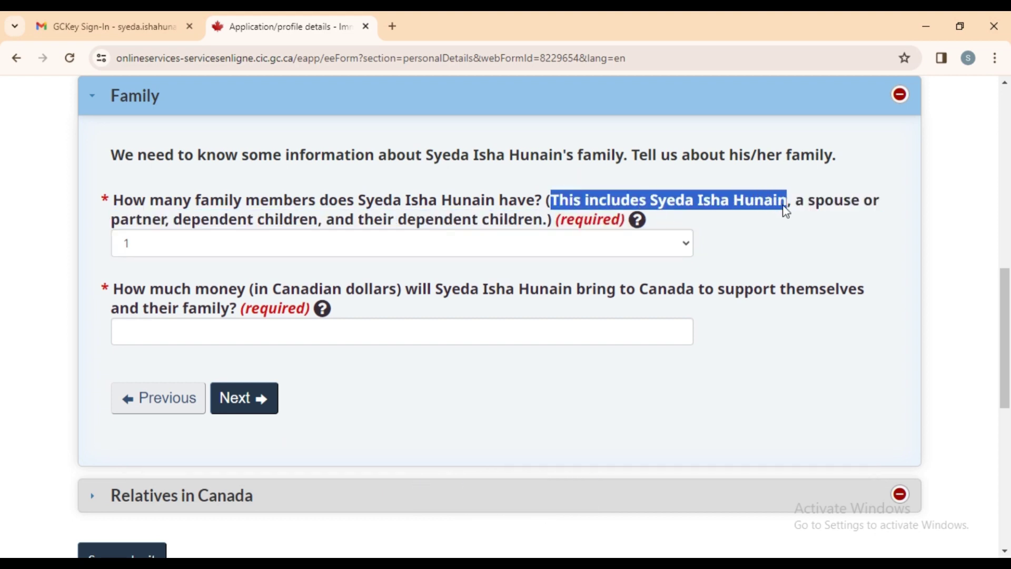
{"action": "left_click", "coordinate": [354, 324]}
{"action": "type", "text": "13757"}
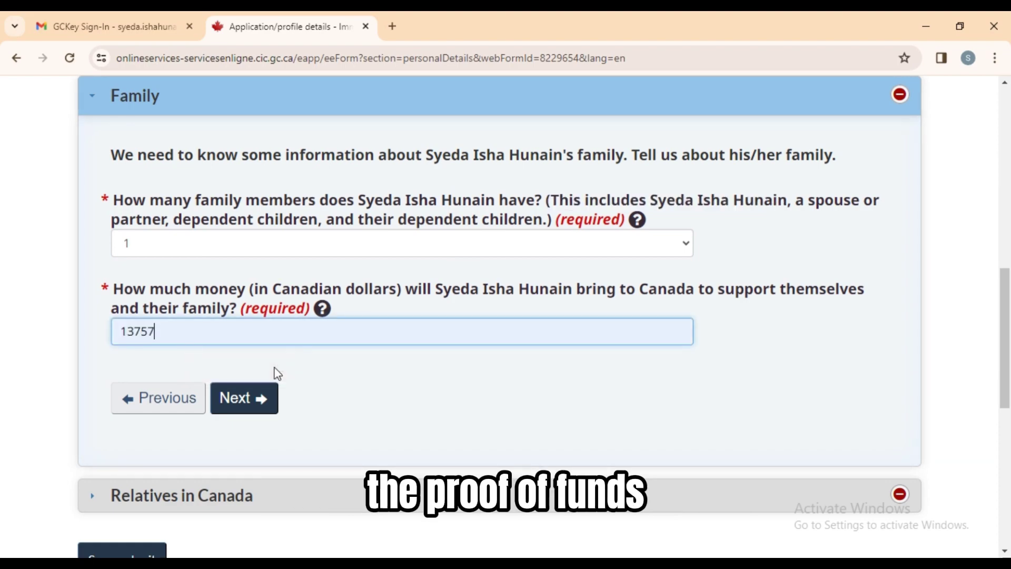
{"action": "left_click", "coordinate": [393, 26]}
Search 'proof' and read the canada.ca Proof of funds page.
{"action": "type", "text": "proof"}
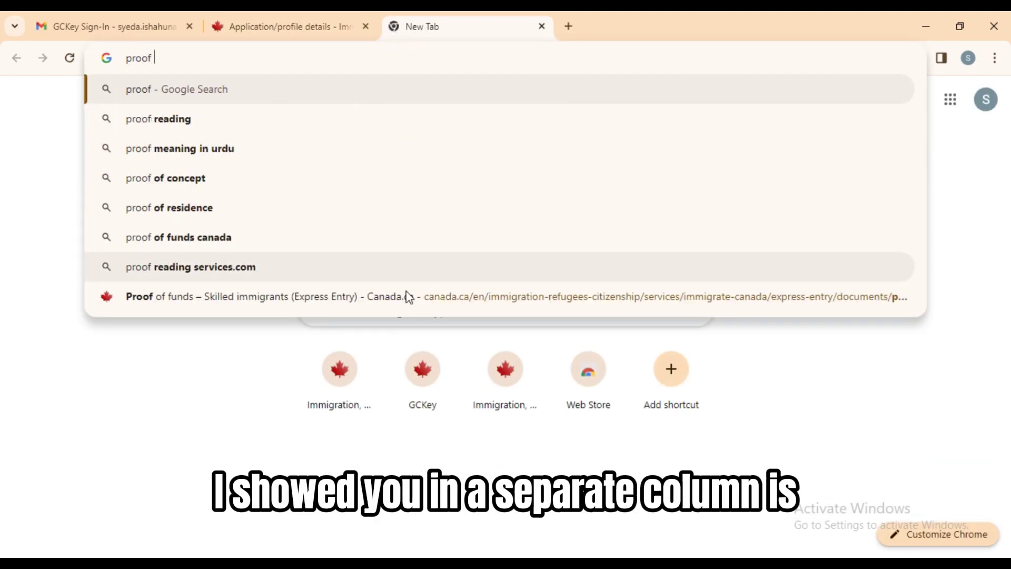
{"action": "left_click", "coordinate": [406, 296]}
{"action": "scroll", "coordinate": [1006, 552], "scroll_direction": "down", "scroll_amount": 4}
{"action": "scroll", "coordinate": [922, 494], "scroll_direction": "down", "scroll_amount": 10}
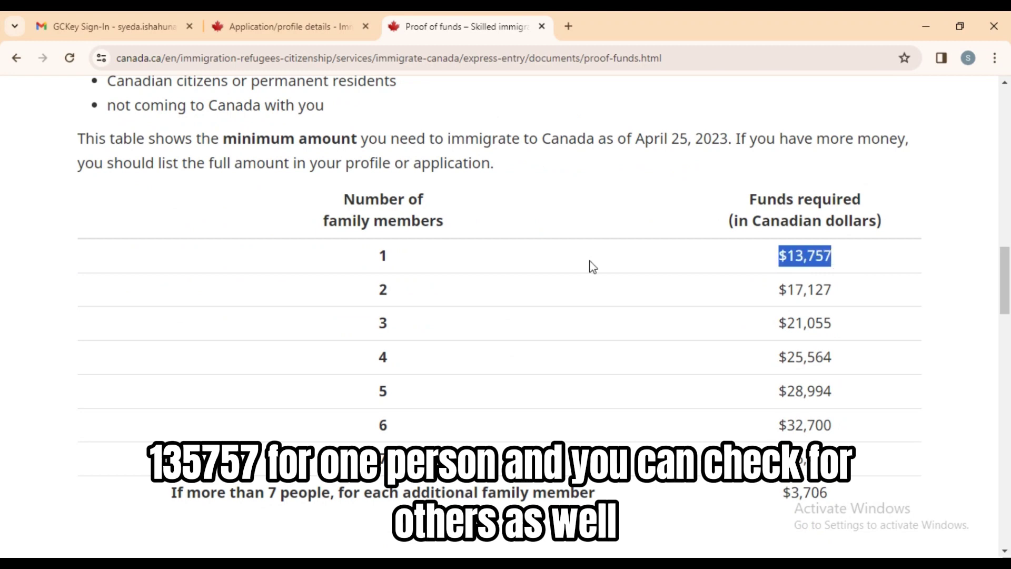
Back in the profile, save family details and answer Yes to having a relative in Canada.
{"action": "left_click", "coordinate": [249, 13]}
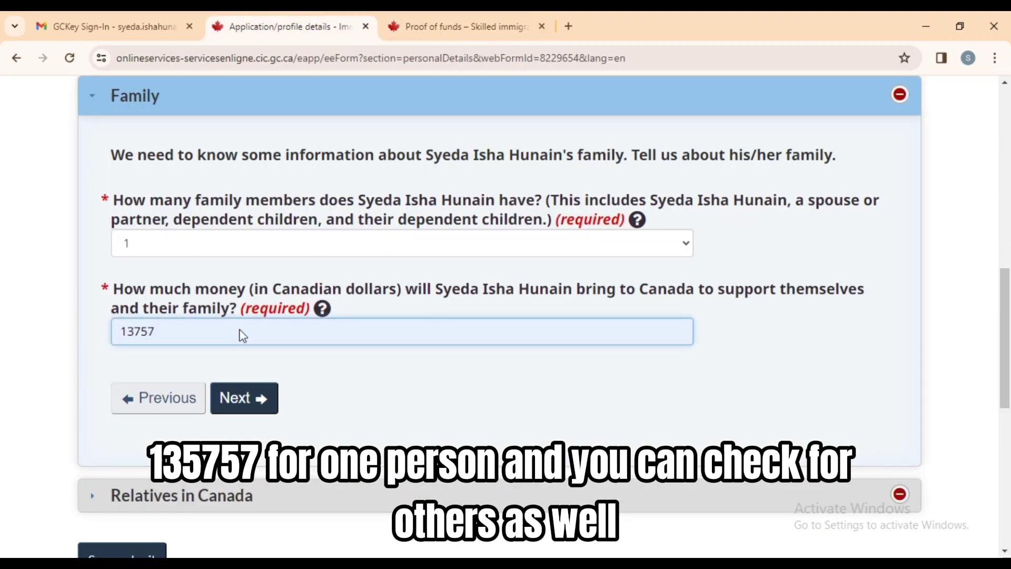
{"action": "left_click", "coordinate": [273, 399]}
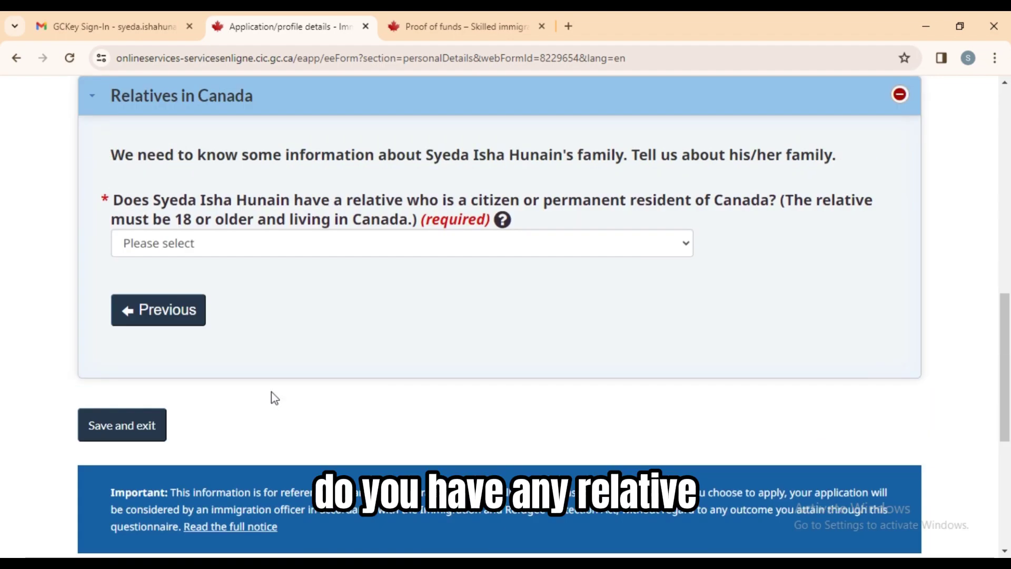
{"action": "left_click", "coordinate": [442, 255]}
{"action": "left_click", "coordinate": [368, 287]}
Record the relative in Canada as a sister or brother living in Ontario.
{"action": "left_click", "coordinate": [354, 323]}
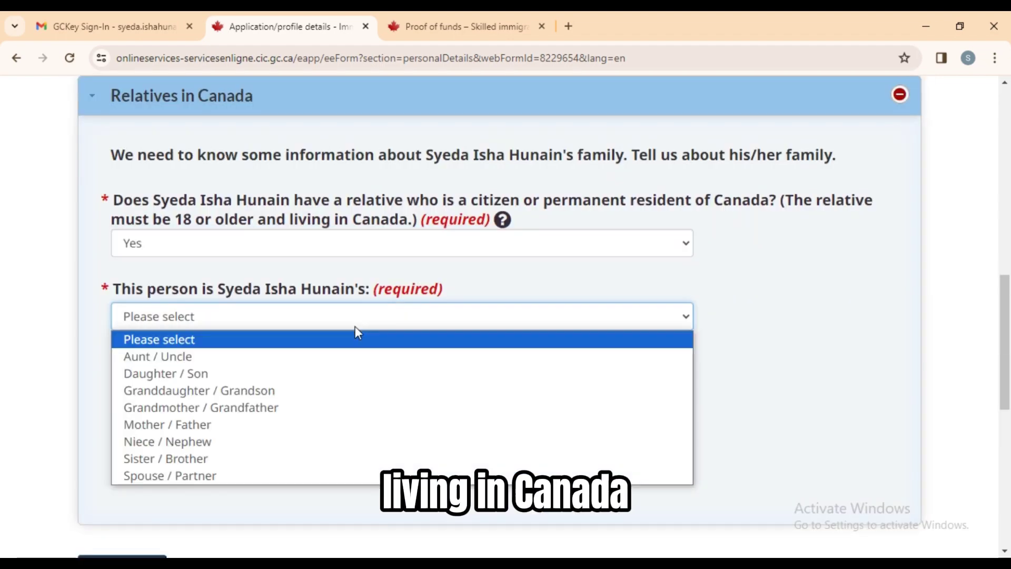
{"action": "left_click", "coordinate": [288, 459]}
{"action": "left_click", "coordinate": [386, 401]}
{"action": "left_click", "coordinate": [463, 295]}
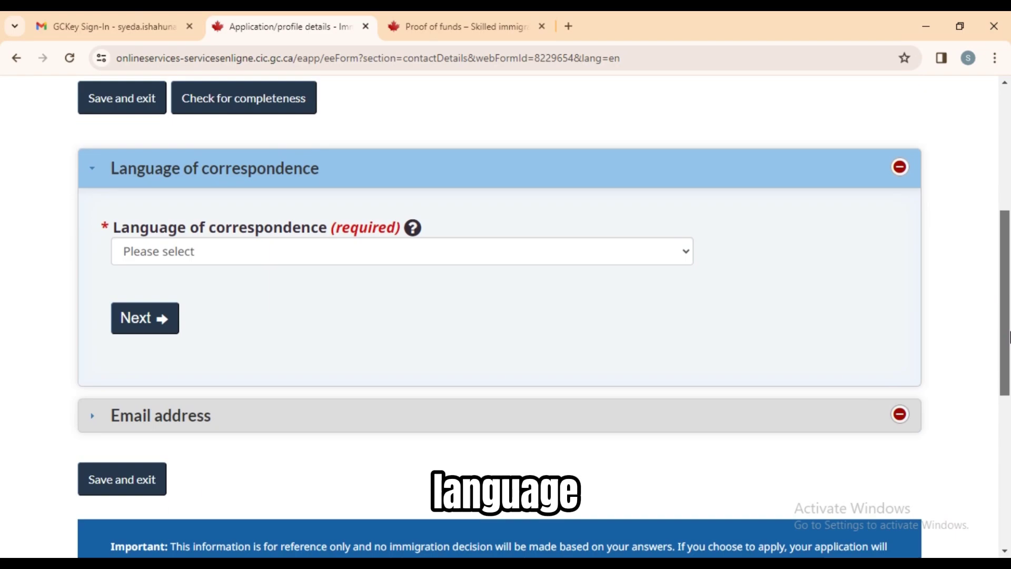
Choose English for correspondence, fill in the saved contact e-mail, and save the contact details.
{"action": "left_click", "coordinate": [657, 251]}
{"action": "left_click", "coordinate": [142, 289]}
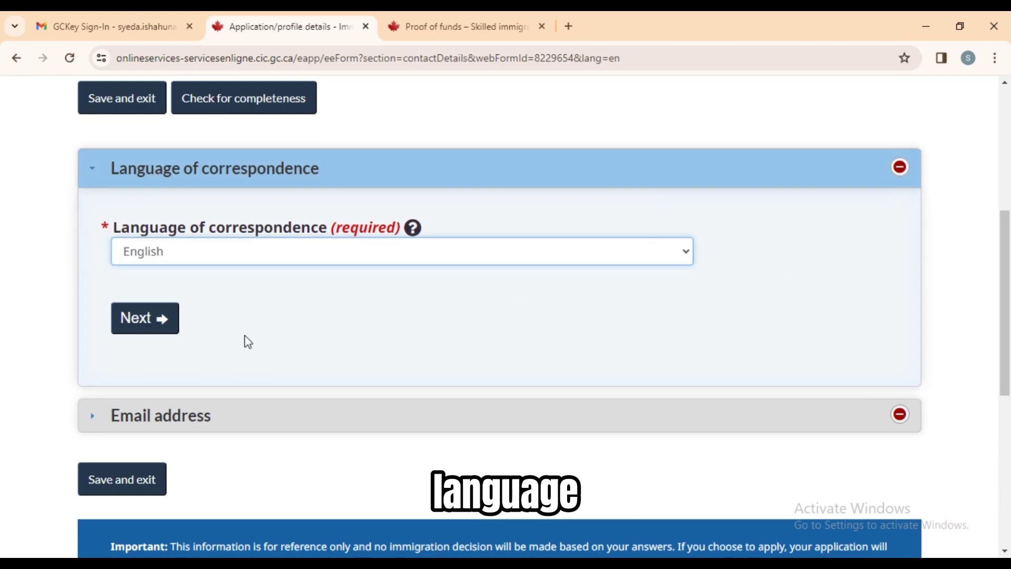
{"action": "left_click", "coordinate": [170, 333]}
{"action": "left_click", "coordinate": [346, 255]}
{"action": "left_click", "coordinate": [263, 299]}
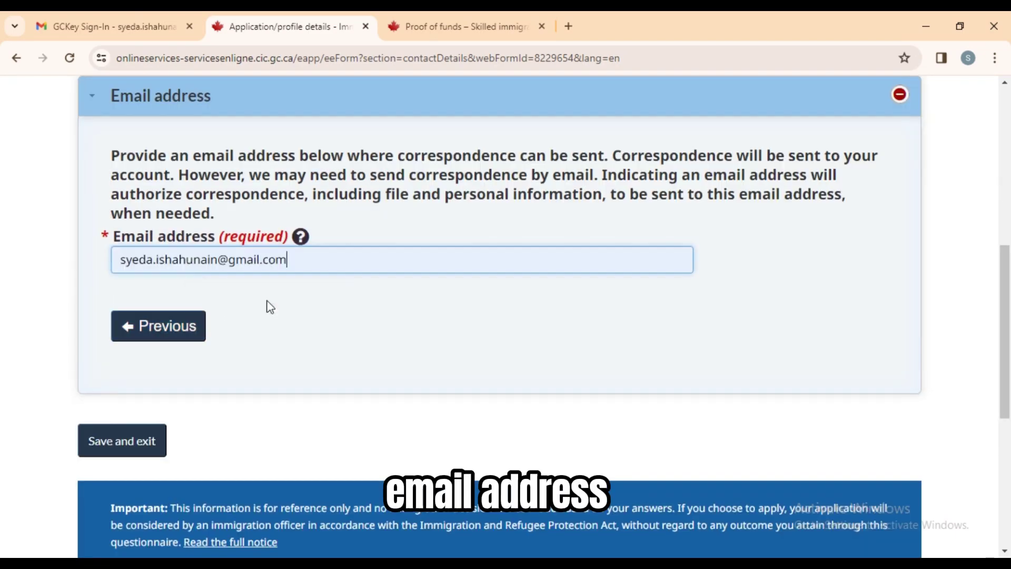
{"action": "left_click", "coordinate": [152, 437]}
{"action": "left_click", "coordinate": [867, 293]}
{"action": "scroll", "coordinate": [414, 387], "scroll_direction": "down", "scroll_amount": 3}
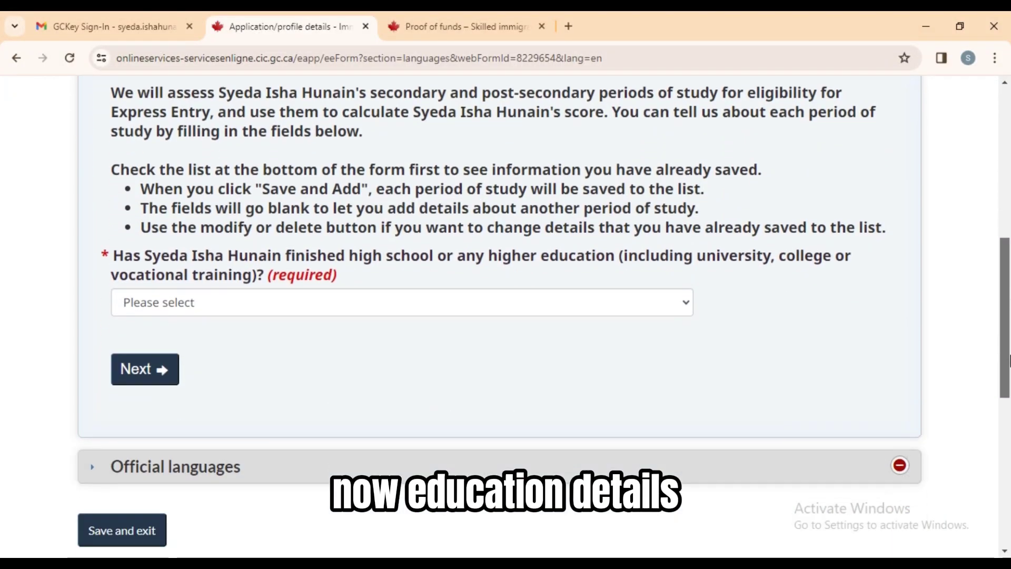
Answer Yes to finished education and record full-time 2015–2020 study with a degree awarded.
{"action": "left_click", "coordinate": [511, 293]}
{"action": "left_click", "coordinate": [460, 324]}
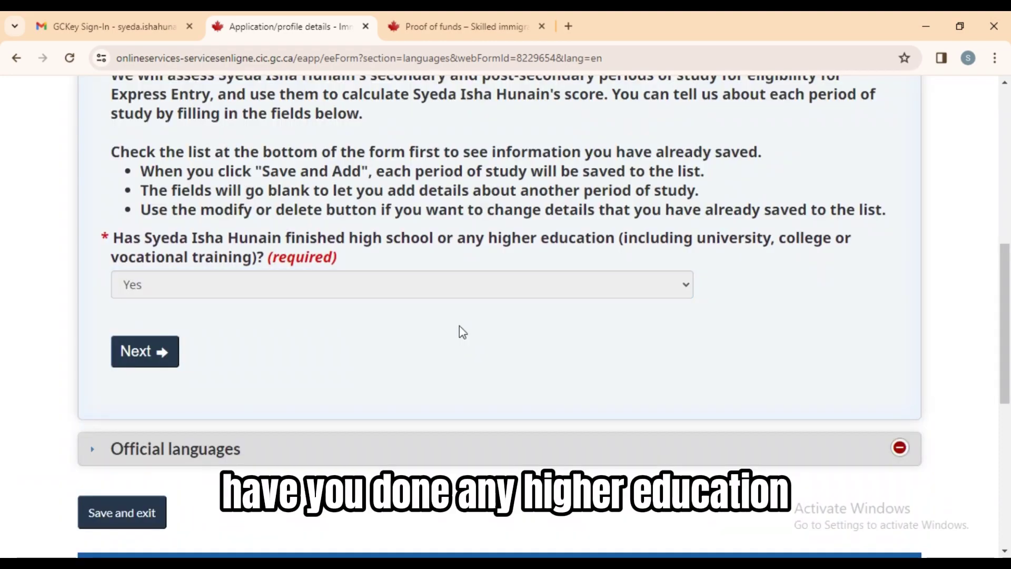
{"action": "scroll", "coordinate": [1009, 293], "scroll_direction": "down", "scroll_amount": 6}
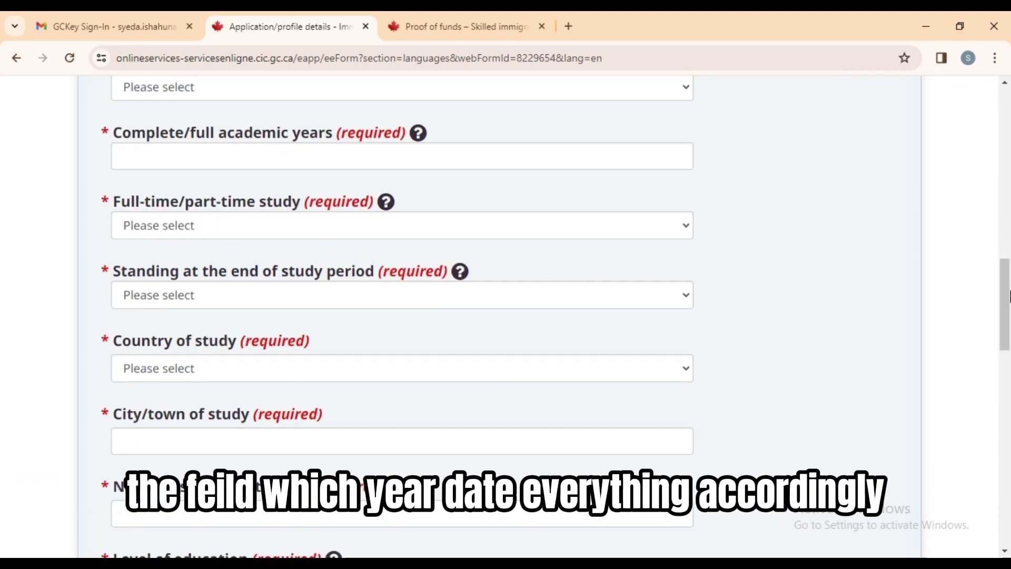
{"action": "scroll", "coordinate": [1010, 258], "scroll_direction": "up", "scroll_amount": 3}
{"action": "left_click", "coordinate": [645, 143]}
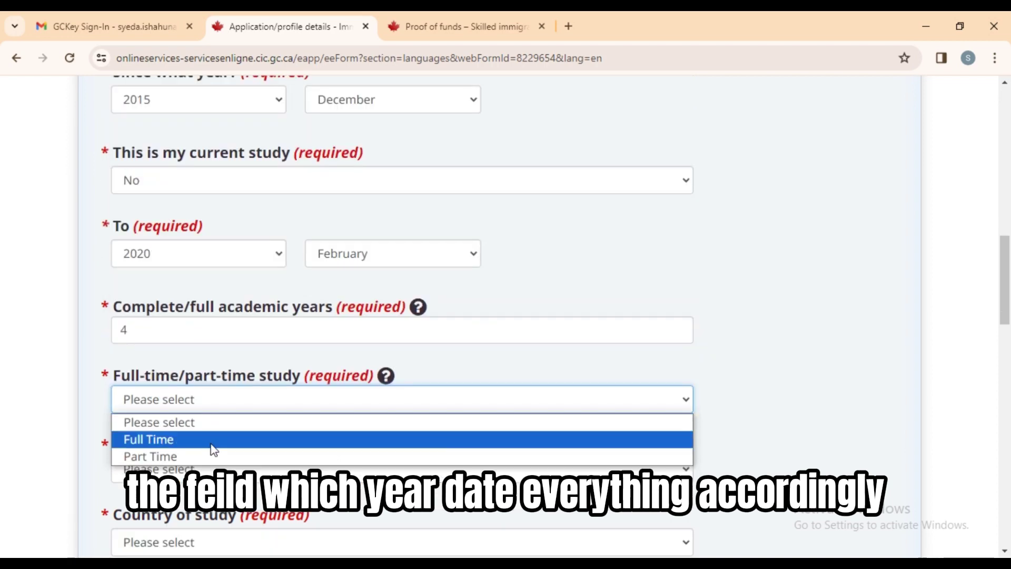
{"action": "left_click", "coordinate": [212, 440]}
{"action": "left_click", "coordinate": [229, 466]}
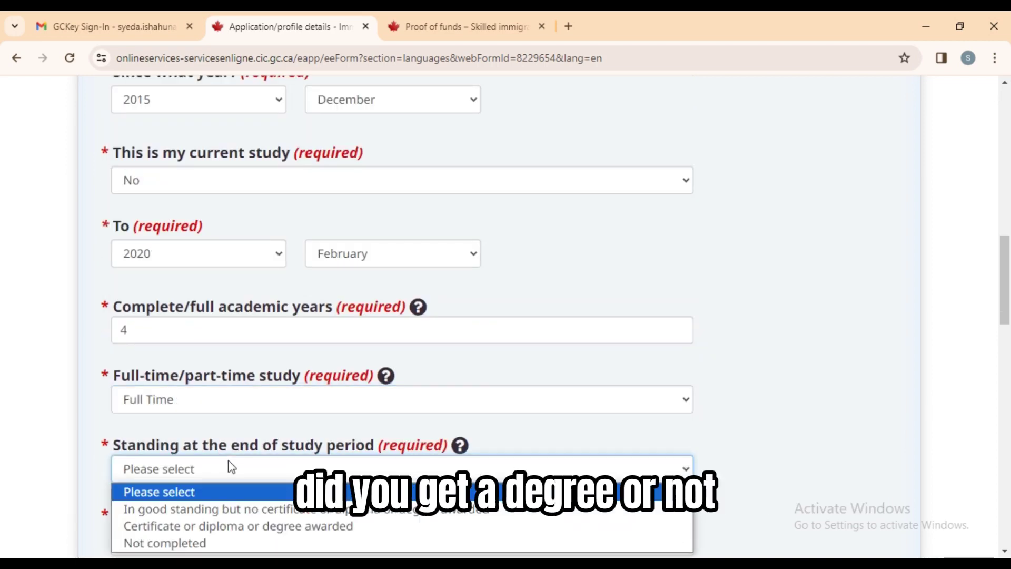
{"action": "left_click", "coordinate": [283, 526]}
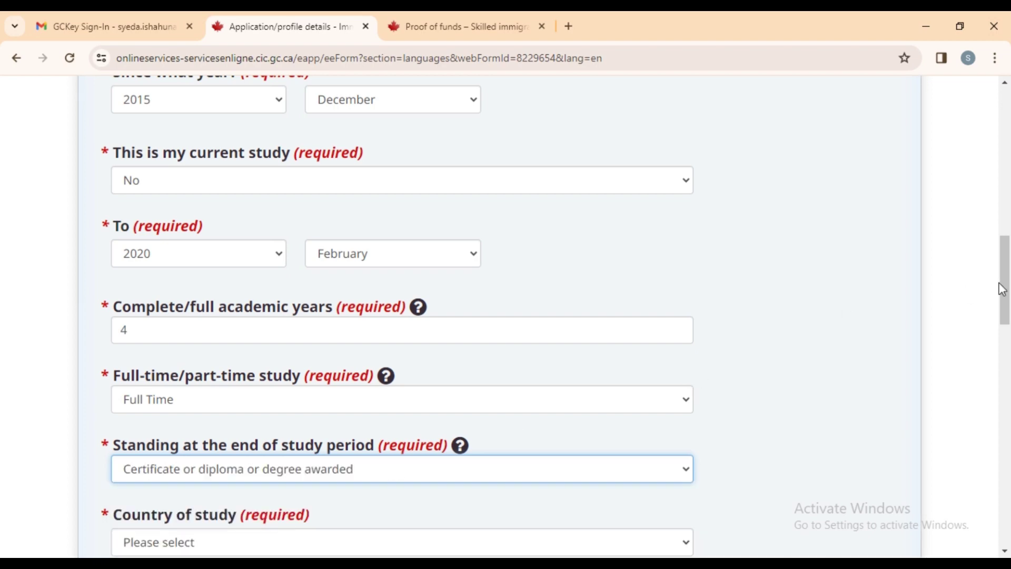
Set study at Lahore Medical and Dental College, Lahore, Pakistan, at professional Master's degree level.
{"action": "scroll", "coordinate": [564, 198], "scroll_direction": "down", "scroll_amount": 8}
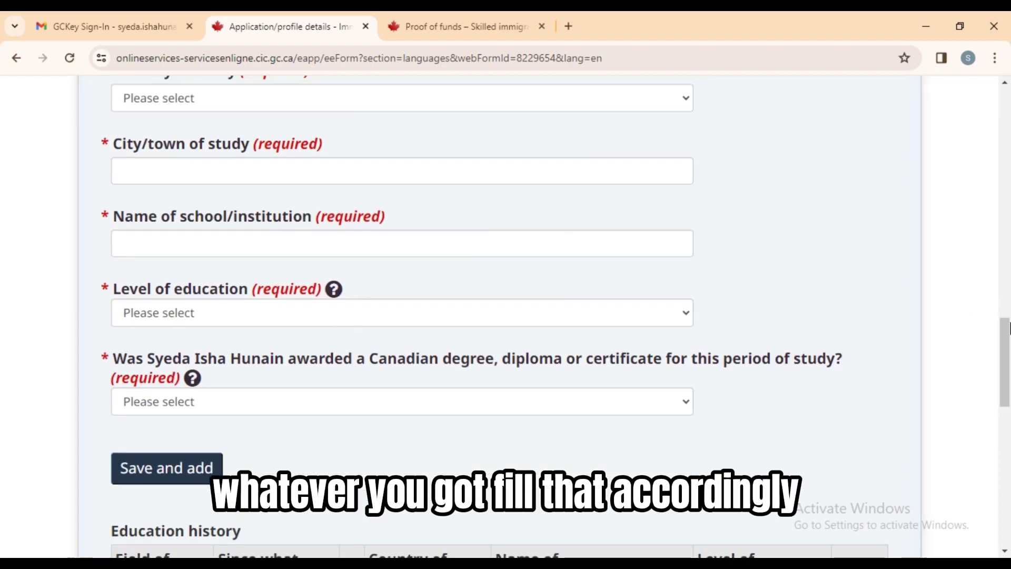
{"action": "left_click_drag", "start_coordinate": [1009, 327], "coordinate": [1009, 314]}
{"action": "left_click", "coordinate": [579, 178]}
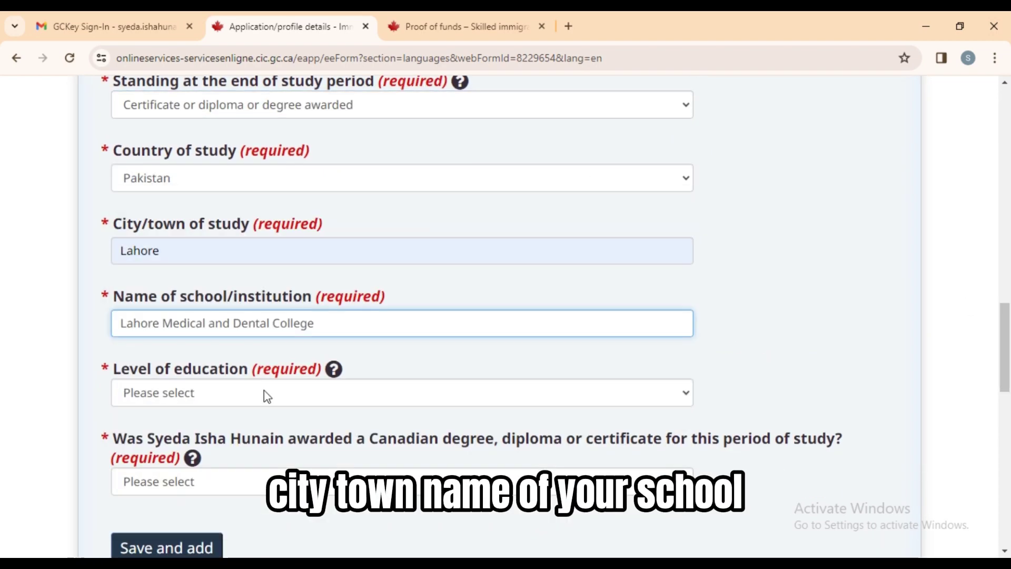
{"action": "left_click", "coordinate": [282, 393]}
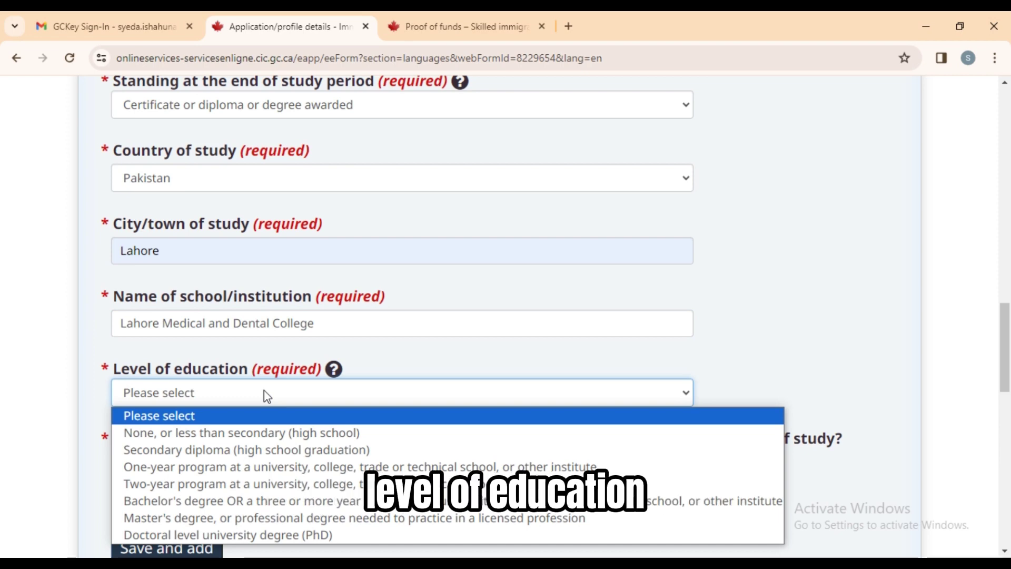
{"action": "left_click", "coordinate": [280, 519]}
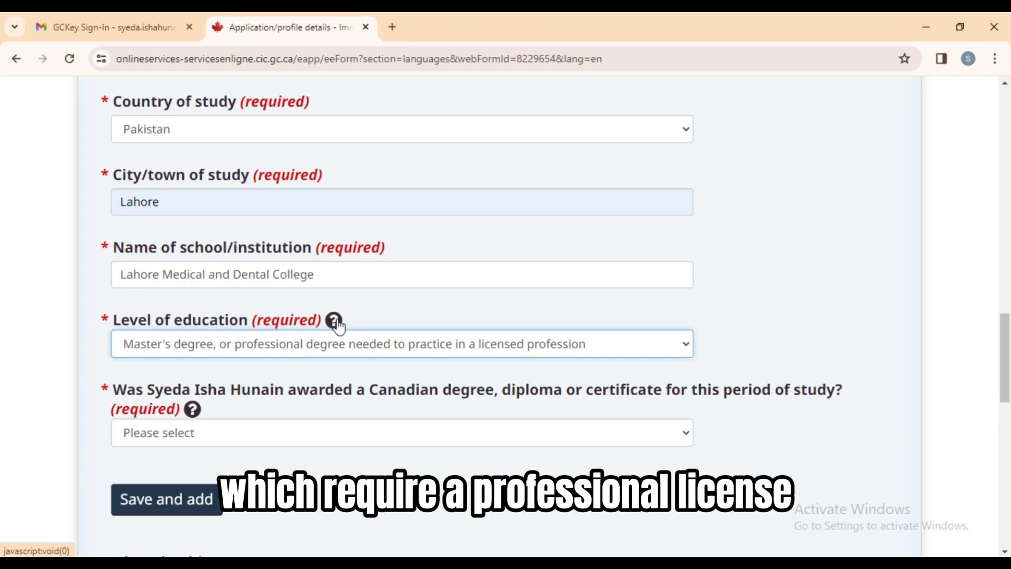
{"action": "left_click", "coordinate": [332, 320]}
Answer No to having a Canadian degree.
{"action": "scroll", "coordinate": [1006, 225], "scroll_direction": "down", "scroll_amount": 1}
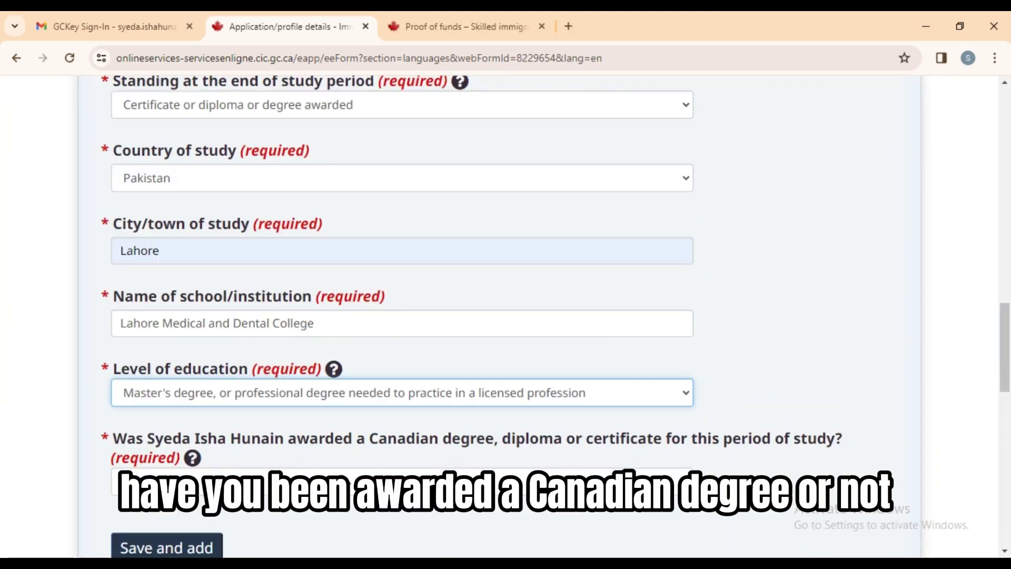
{"action": "left_click", "coordinate": [252, 482]}
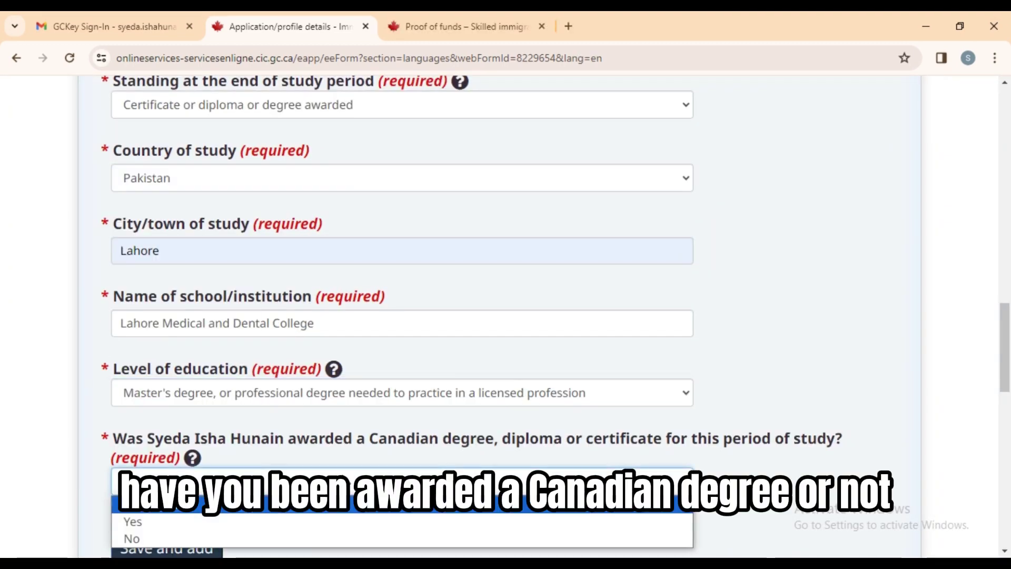
{"action": "left_click", "coordinate": [252, 537]}
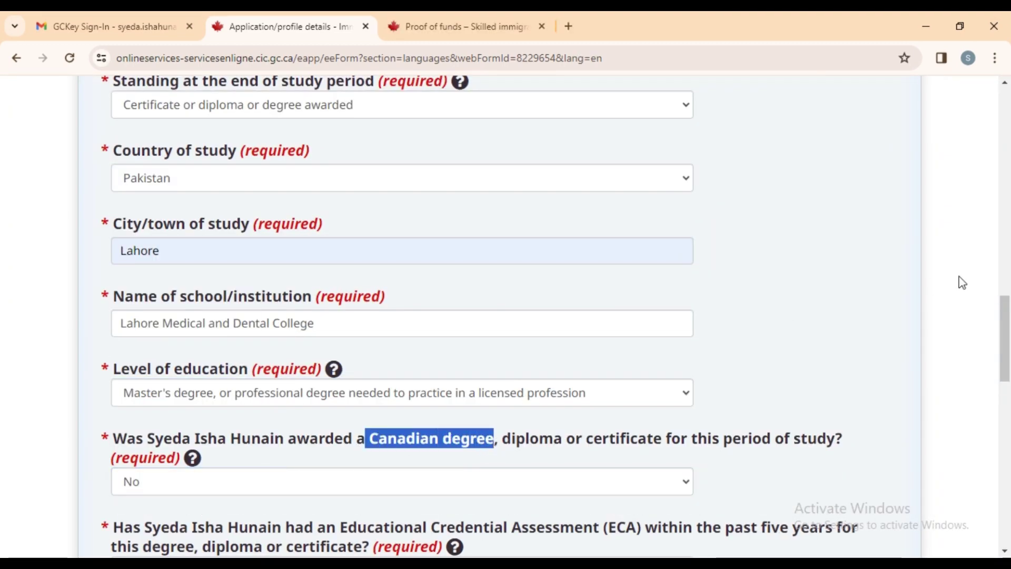
{"action": "scroll", "coordinate": [959, 282], "scroll_direction": "down", "scroll_amount": 5}
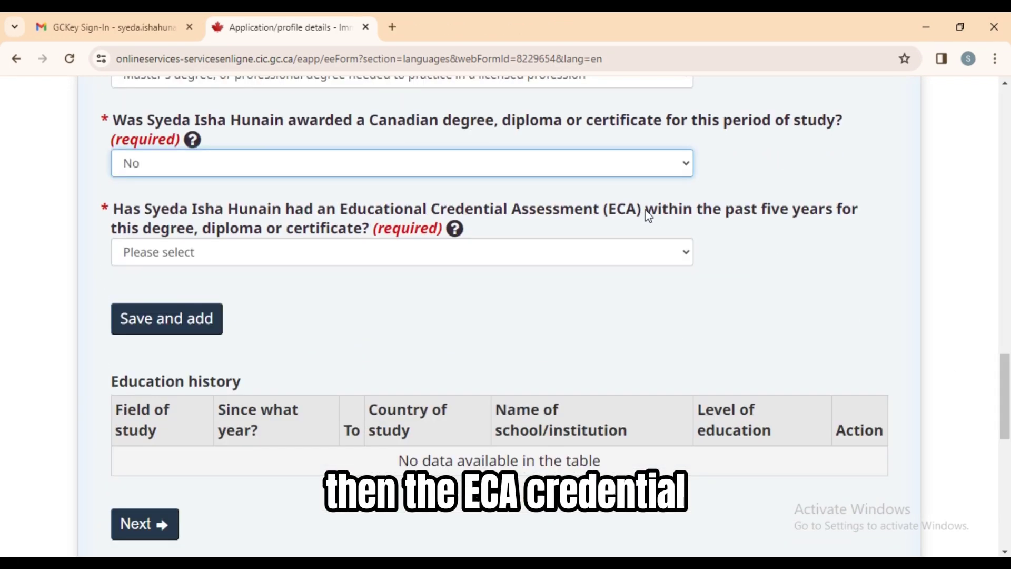
{"action": "left_click_drag", "start_coordinate": [644, 211], "coordinate": [389, 210]}
{"action": "left_click", "coordinate": [332, 251]}
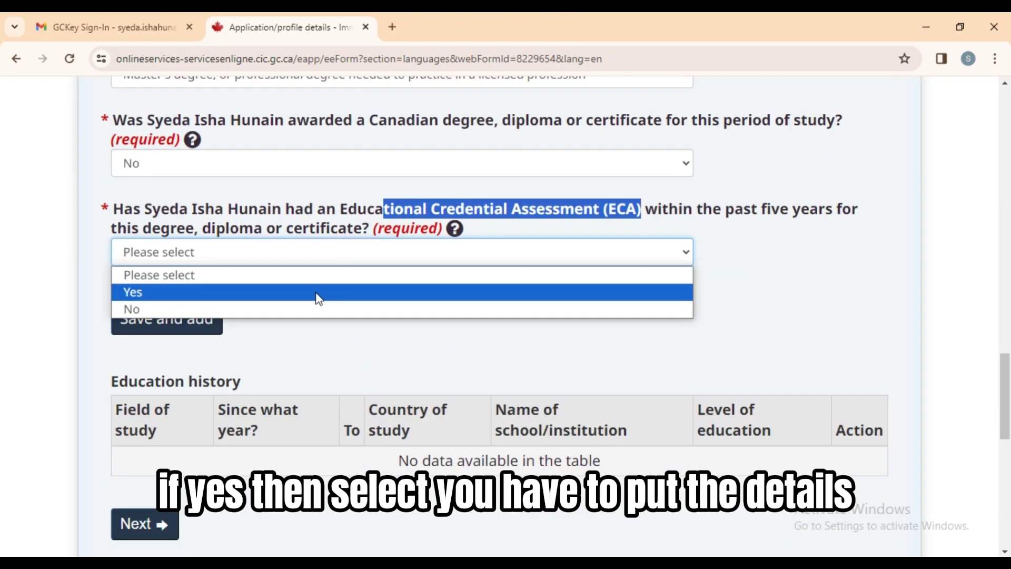
Answer Yes to having an ECA and choose World Education Services as the issuing organization.
{"action": "left_click", "coordinate": [316, 294]}
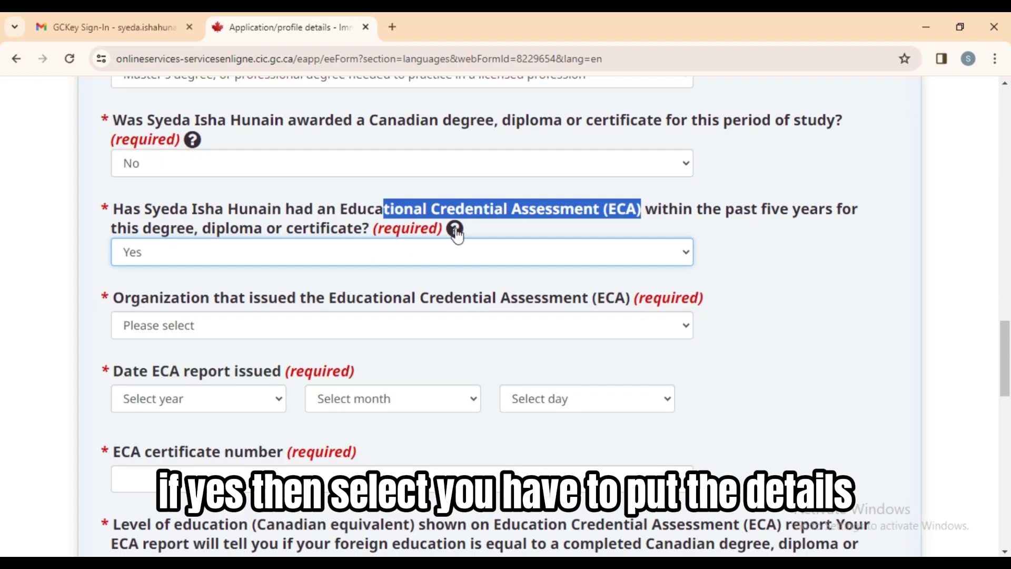
{"action": "left_click", "coordinate": [455, 228]}
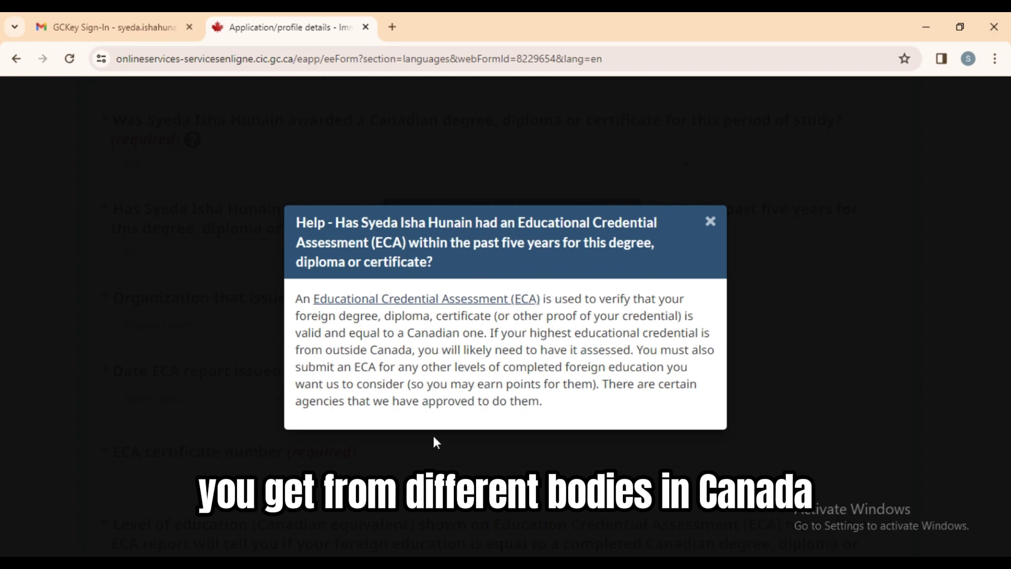
{"action": "left_click", "coordinate": [739, 344]}
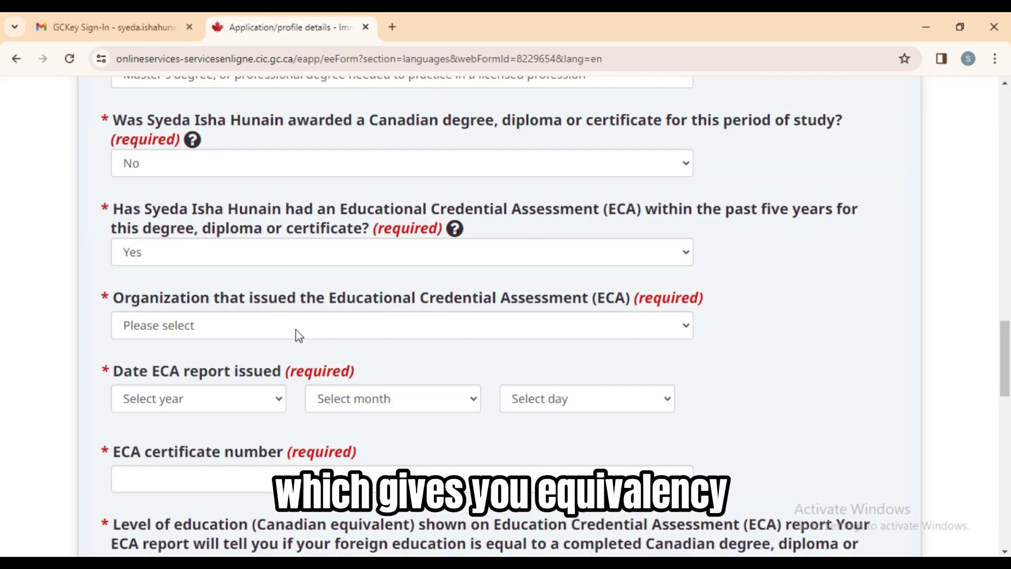
{"action": "left_click", "coordinate": [298, 335]}
{"action": "left_click", "coordinate": [288, 396]}
{"action": "scroll", "coordinate": [315, 392], "scroll_direction": "down", "scroll_amount": 3}
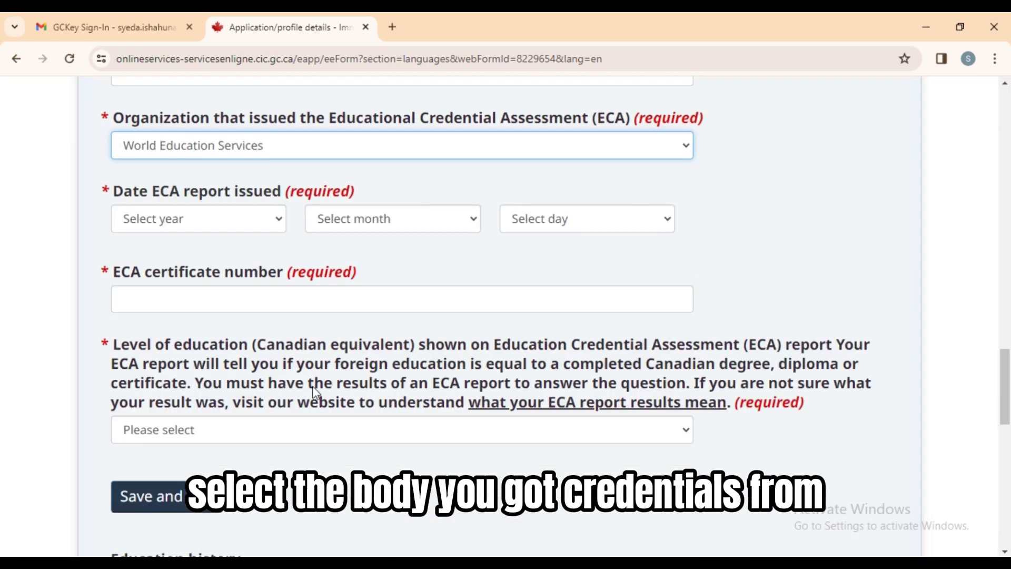
{"action": "left_click", "coordinate": [281, 215]}
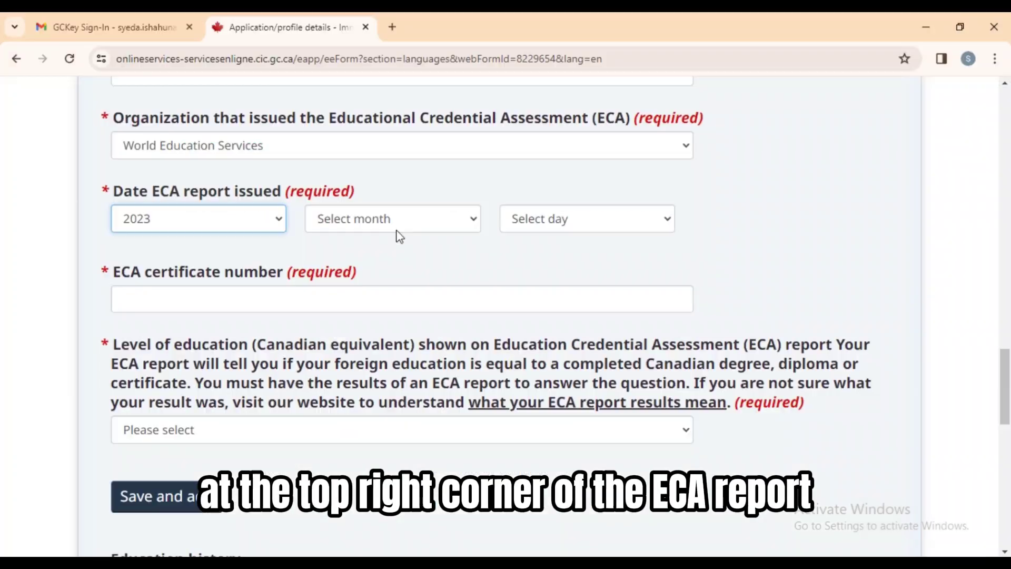
Set the ECA date to 2023 March 01.
{"action": "left_click", "coordinate": [396, 226]}
{"action": "left_click", "coordinate": [396, 292]}
{"action": "left_click", "coordinate": [575, 230]}
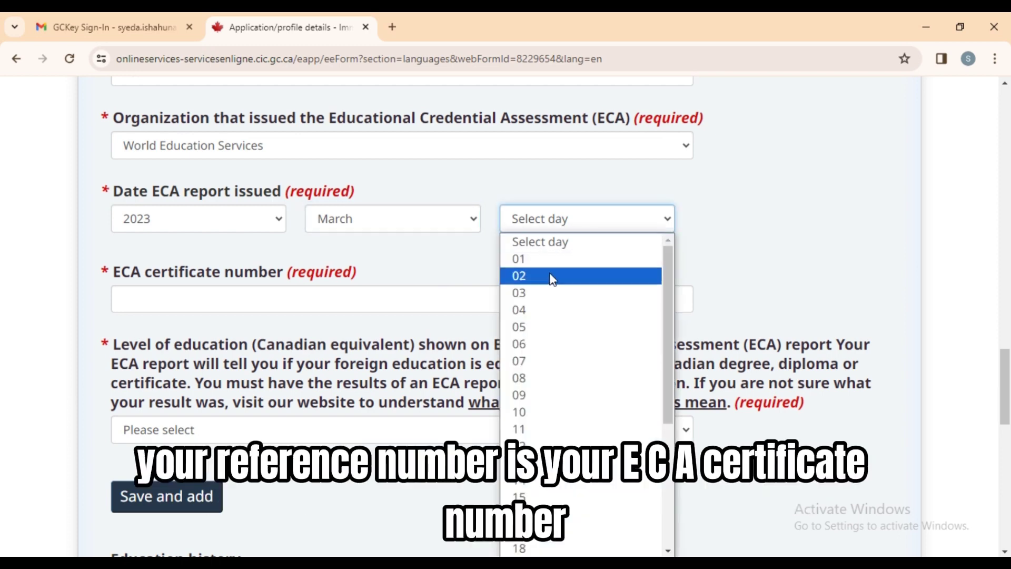
{"action": "left_click", "coordinate": [548, 258]}
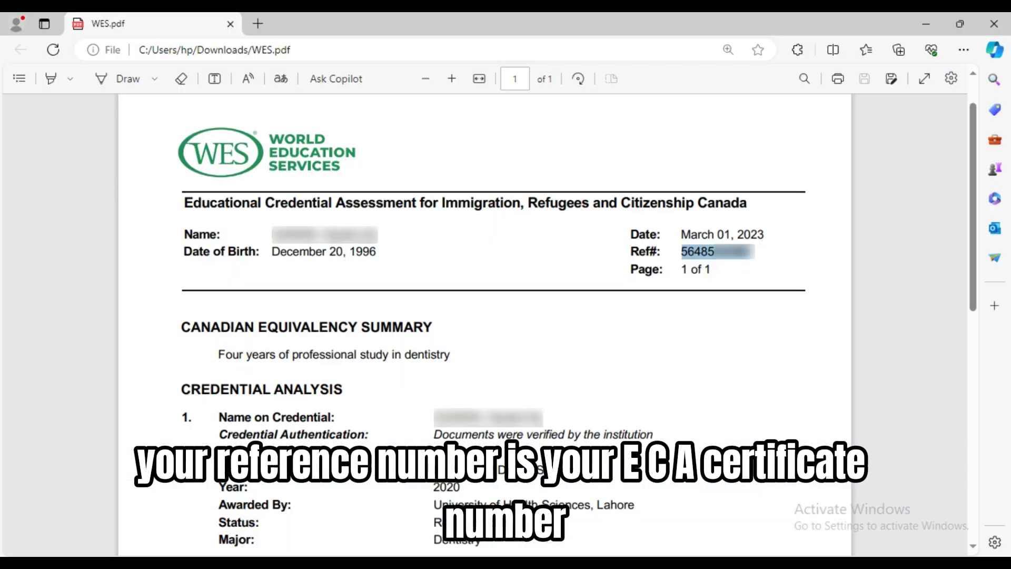
Copy the WES reference number into the ECA certificate number, set professional degree level, and save.
{"action": "right_click", "coordinate": [737, 252]}
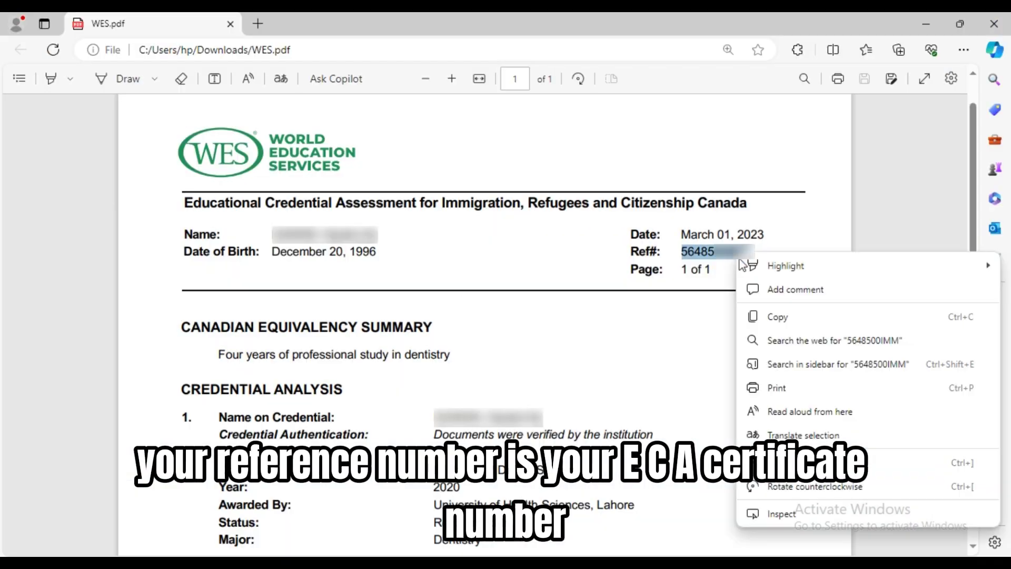
{"action": "left_click", "coordinate": [797, 318]}
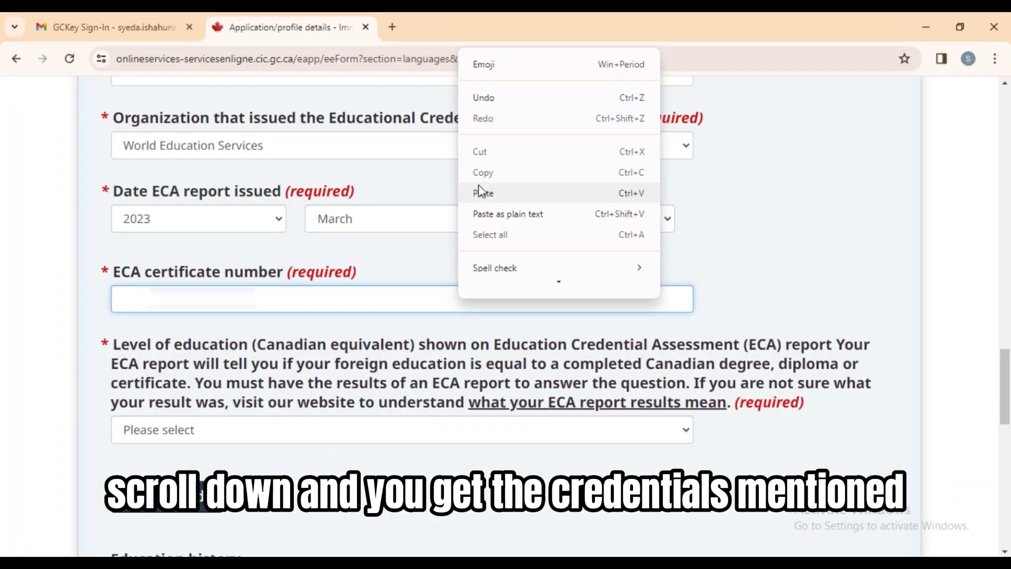
{"action": "left_click", "coordinate": [481, 192]}
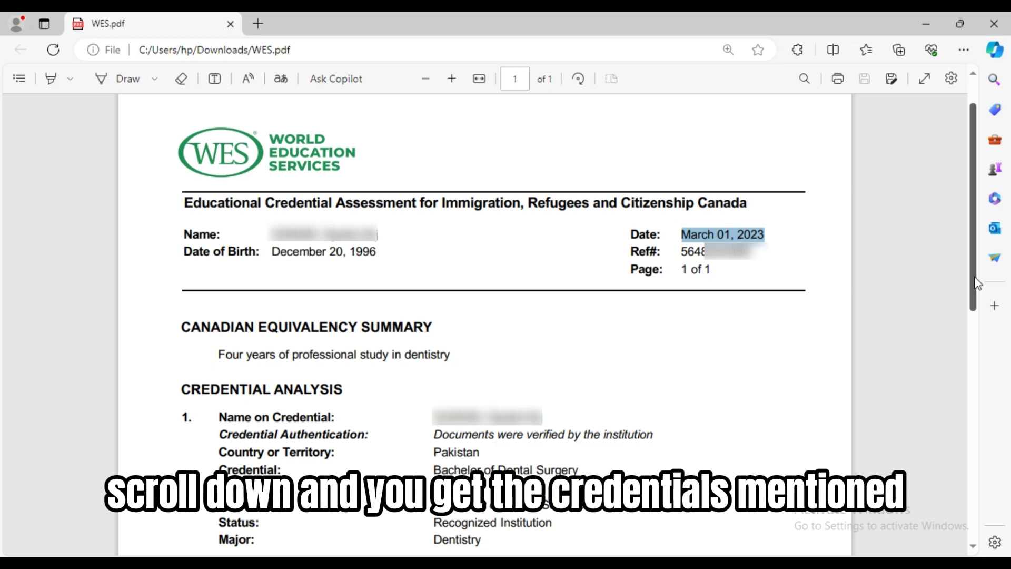
{"action": "scroll", "coordinate": [977, 283], "scroll_direction": "down", "scroll_amount": 3}
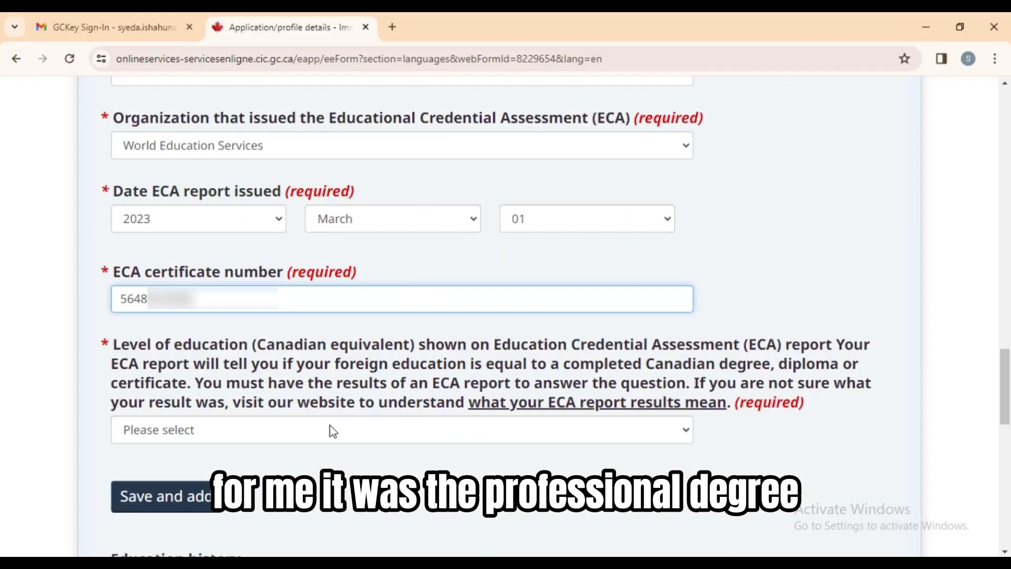
{"action": "left_click", "coordinate": [332, 430]}
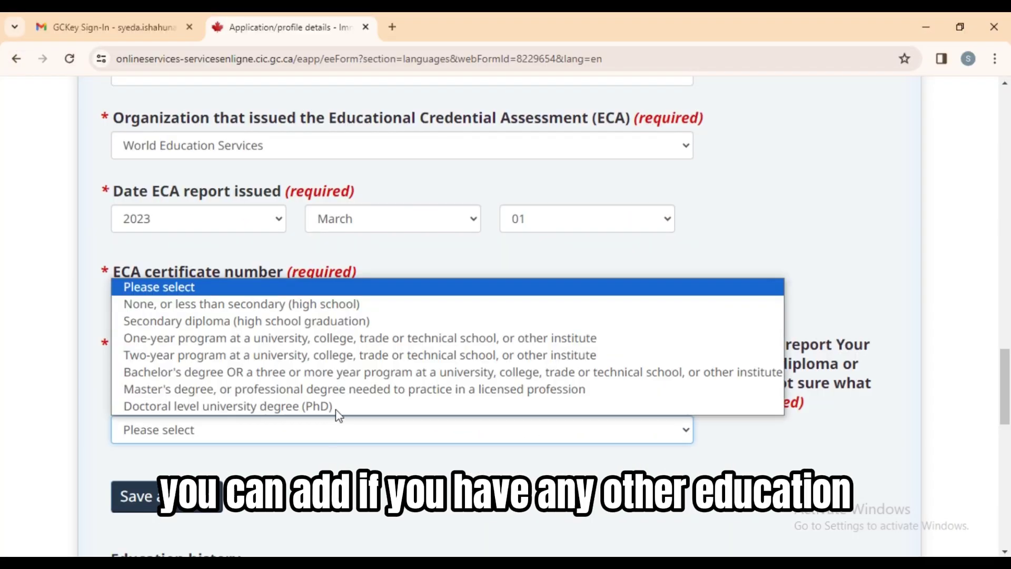
{"action": "left_click", "coordinate": [337, 388]}
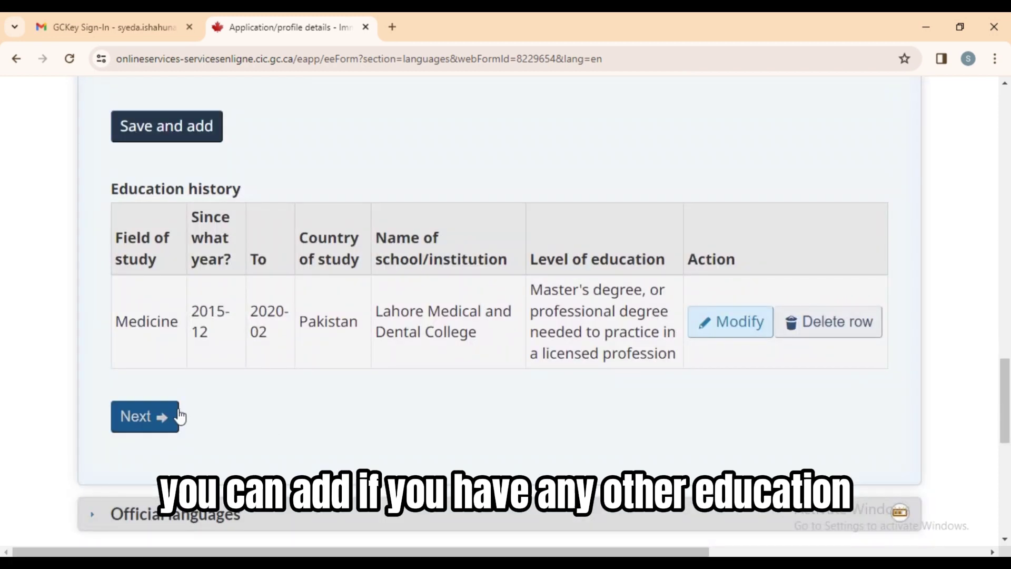
{"action": "left_click", "coordinate": [174, 413]}
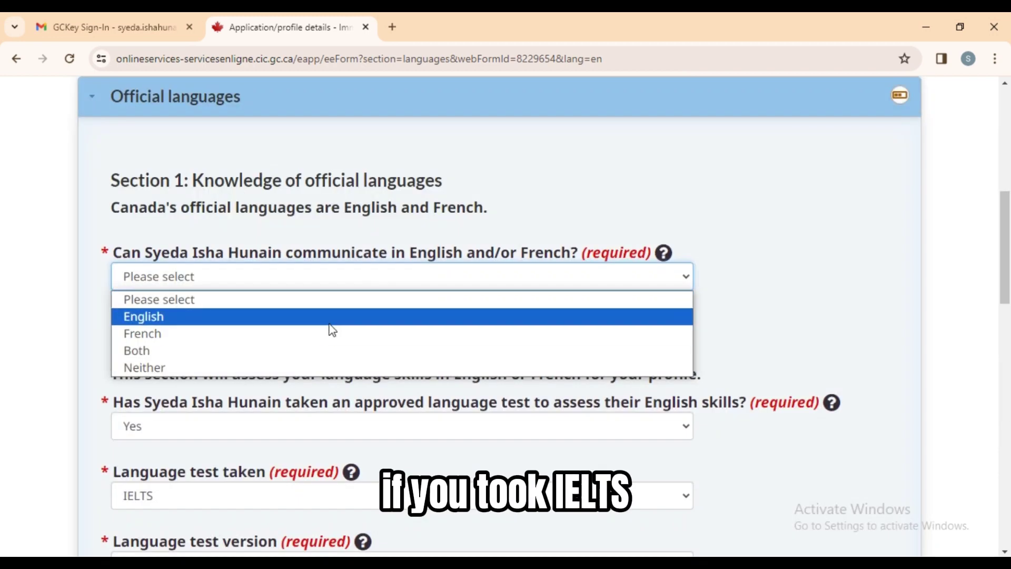
Choose English, confirm a language test was taken, and set the test version to IELTS General Training.
{"action": "left_click", "coordinate": [327, 319]}
{"action": "left_click", "coordinate": [303, 433]}
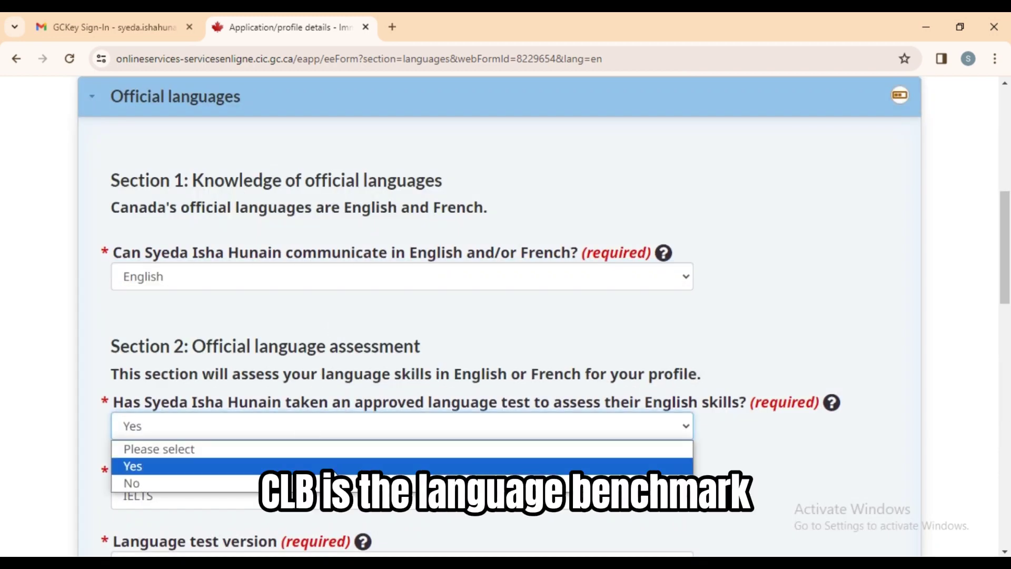
{"action": "left_click", "coordinate": [303, 466]}
{"action": "scroll", "coordinate": [861, 140], "scroll_direction": "down", "scroll_amount": 5}
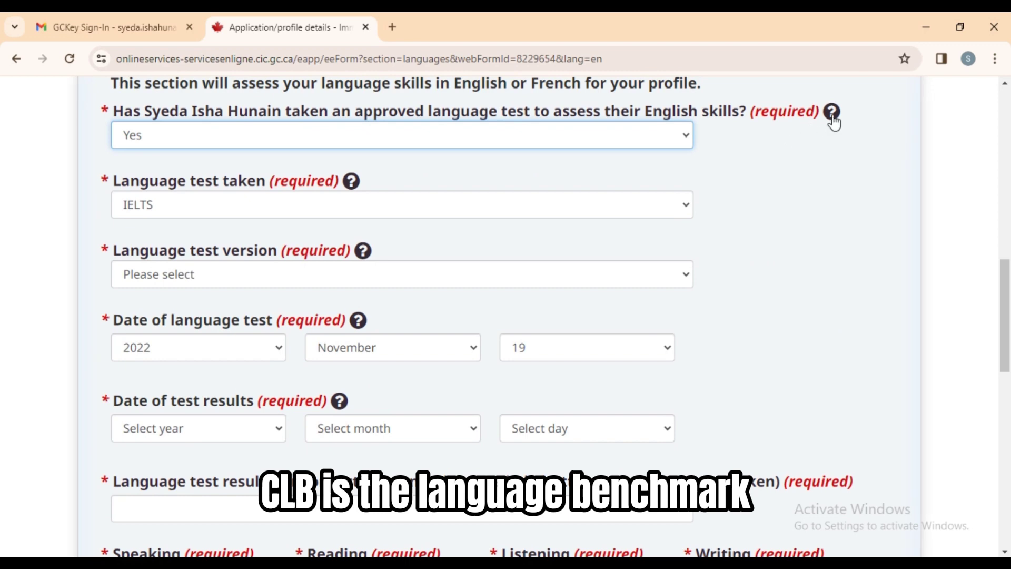
{"action": "left_click", "coordinate": [832, 113]}
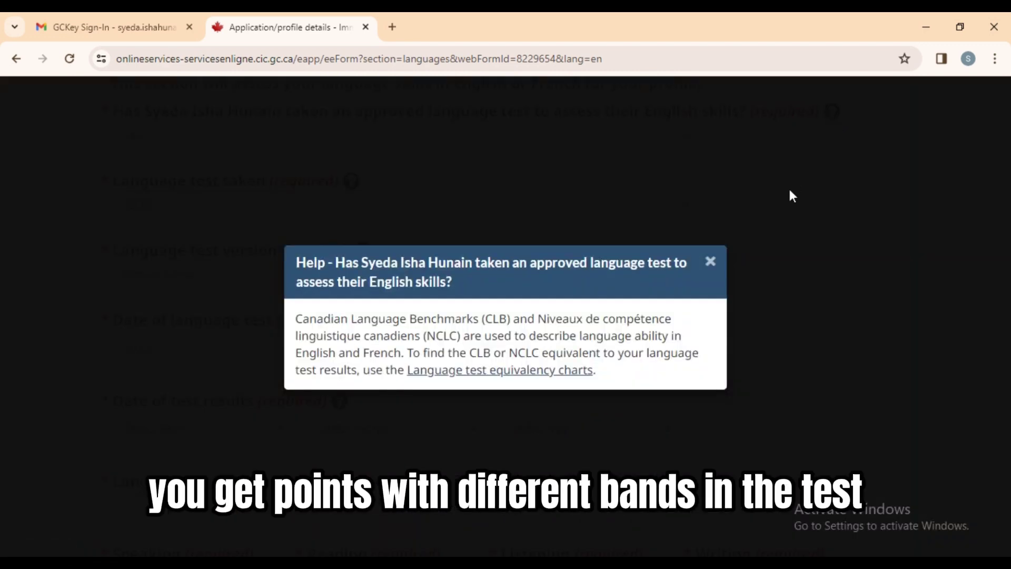
{"action": "left_click", "coordinate": [788, 189]}
{"action": "left_click", "coordinate": [329, 268]}
{"action": "left_click", "coordinate": [296, 314]}
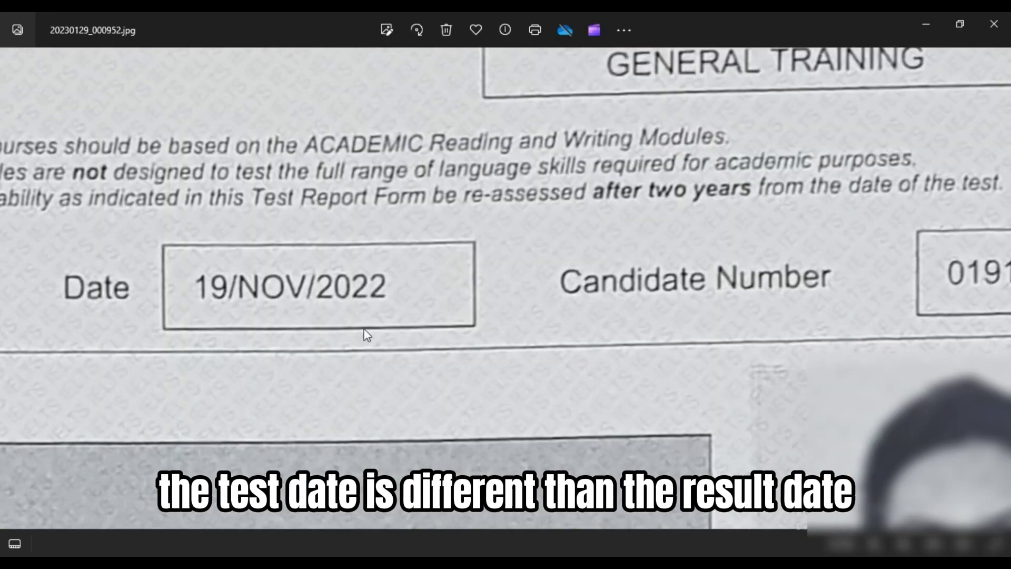
{"action": "scroll", "coordinate": [648, 384], "scroll_direction": "up", "scroll_amount": 2}
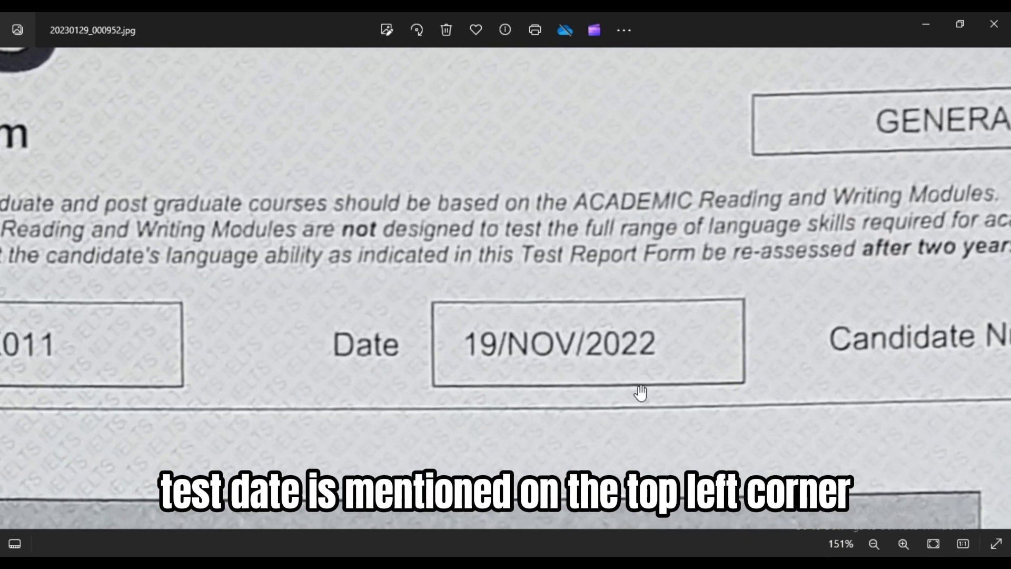
{"action": "scroll", "coordinate": [641, 393], "scroll_direction": "down", "scroll_amount": 3}
{"action": "left_click_drag", "start_coordinate": [642, 392], "coordinate": [556, 125]}
{"action": "scroll", "coordinate": [556, 125], "scroll_direction": "down", "scroll_amount": 10}
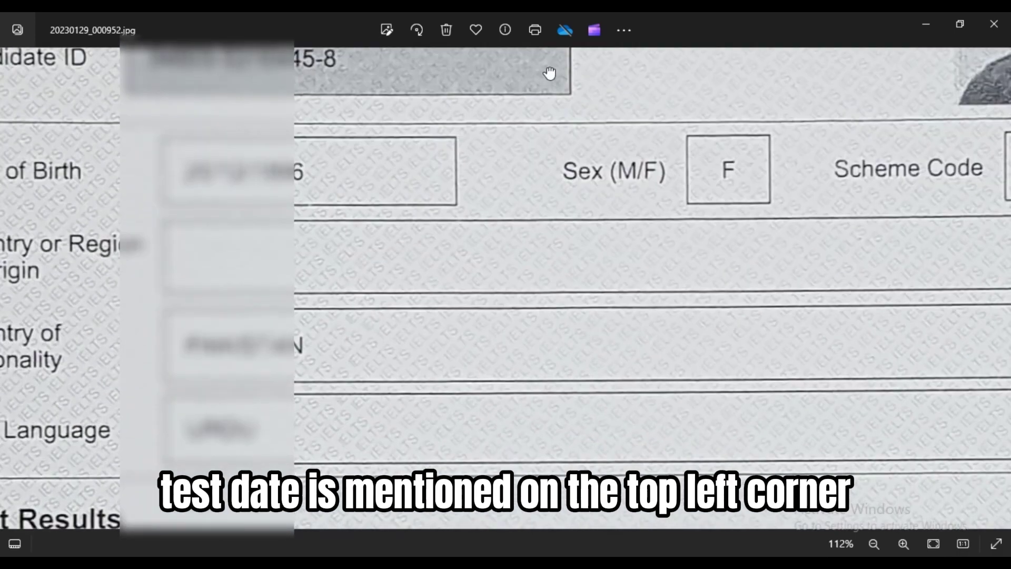
{"action": "scroll", "coordinate": [519, 106], "scroll_direction": "down", "scroll_amount": 5}
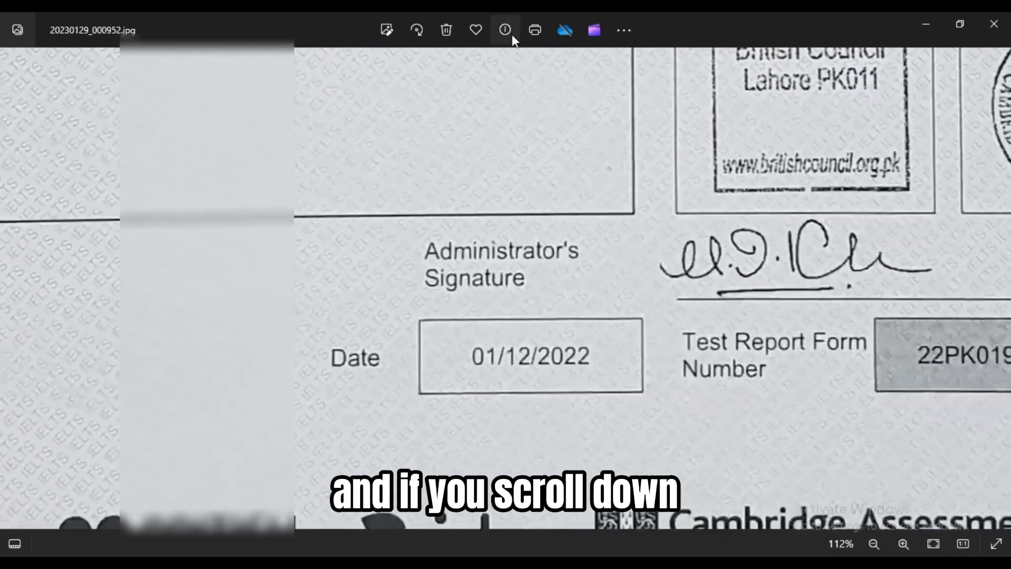
{"action": "scroll", "coordinate": [521, 135], "scroll_direction": "down", "scroll_amount": 3}
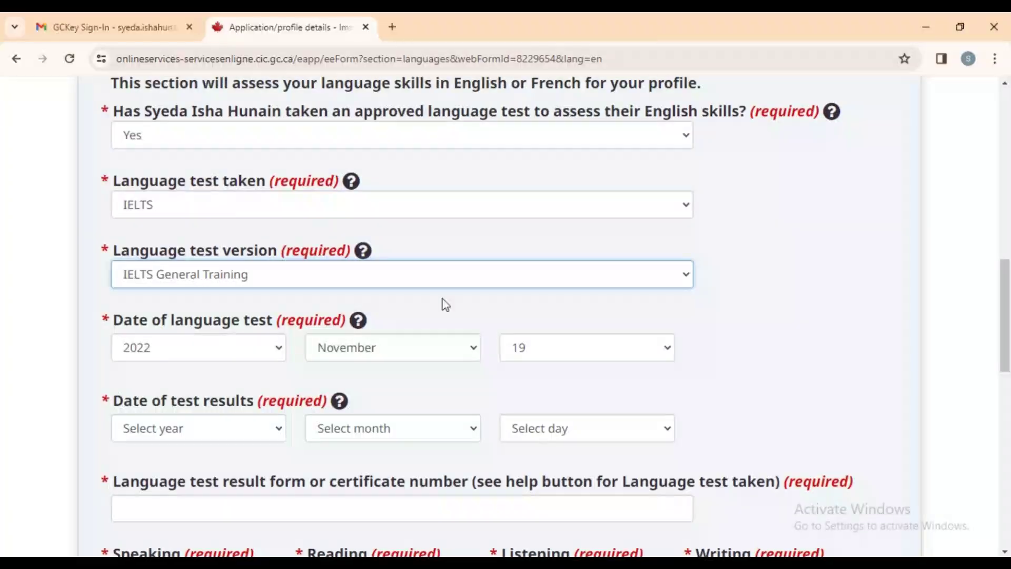
{"action": "left_click", "coordinate": [232, 429]}
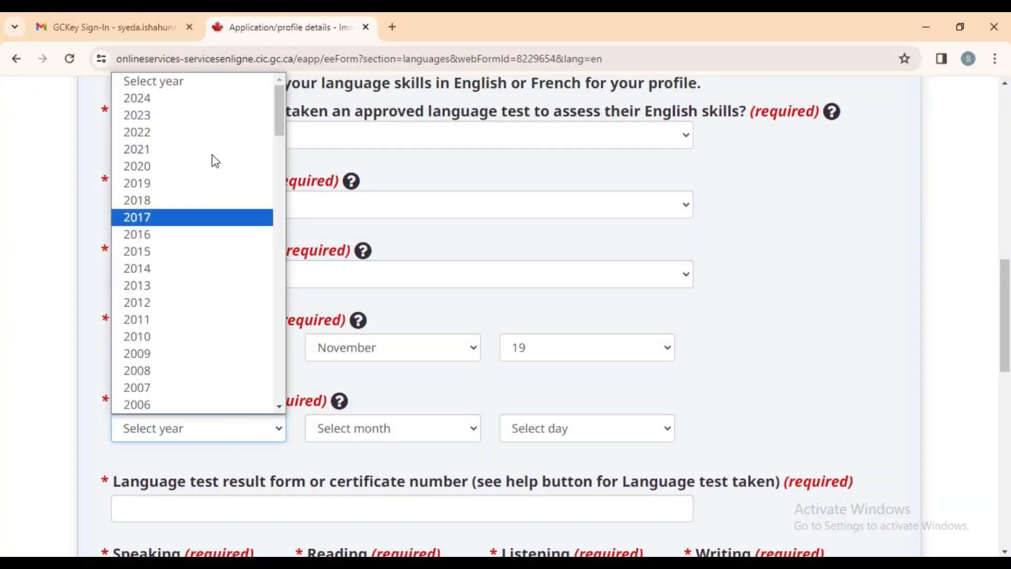
Set the test results date to 2022 December 01 and save the Study and languages form.
{"action": "left_click", "coordinate": [230, 132]}
{"action": "left_click", "coordinate": [395, 428]}
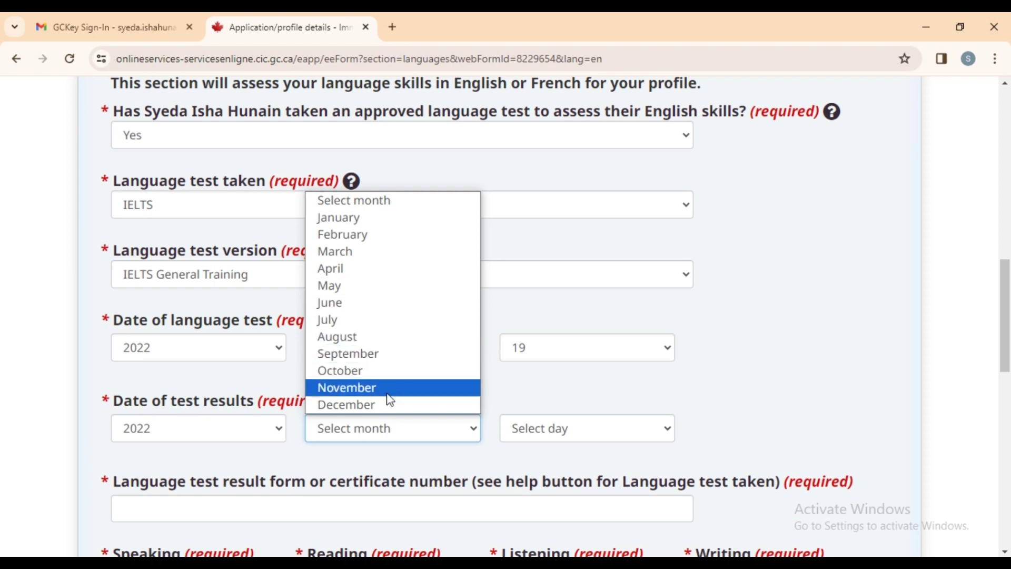
{"action": "left_click", "coordinate": [460, 405]}
{"action": "left_click", "coordinate": [580, 428]}
{"action": "left_click", "coordinate": [519, 97]}
{"action": "scroll", "coordinate": [587, 131], "scroll_direction": "down", "scroll_amount": 4}
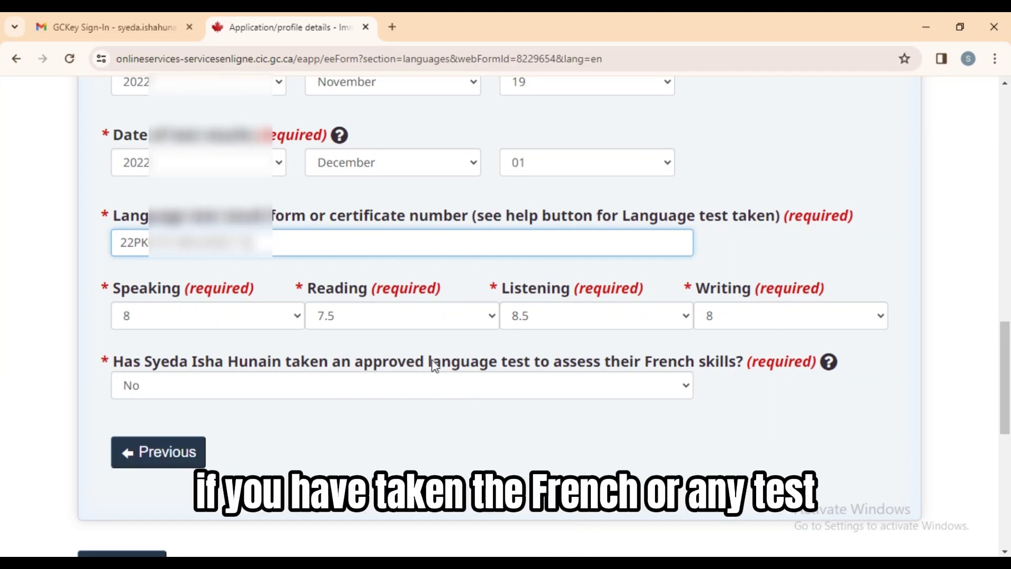
{"action": "scroll", "coordinate": [278, 384], "scroll_direction": "down", "scroll_amount": 3}
{"action": "left_click", "coordinate": [131, 413]}
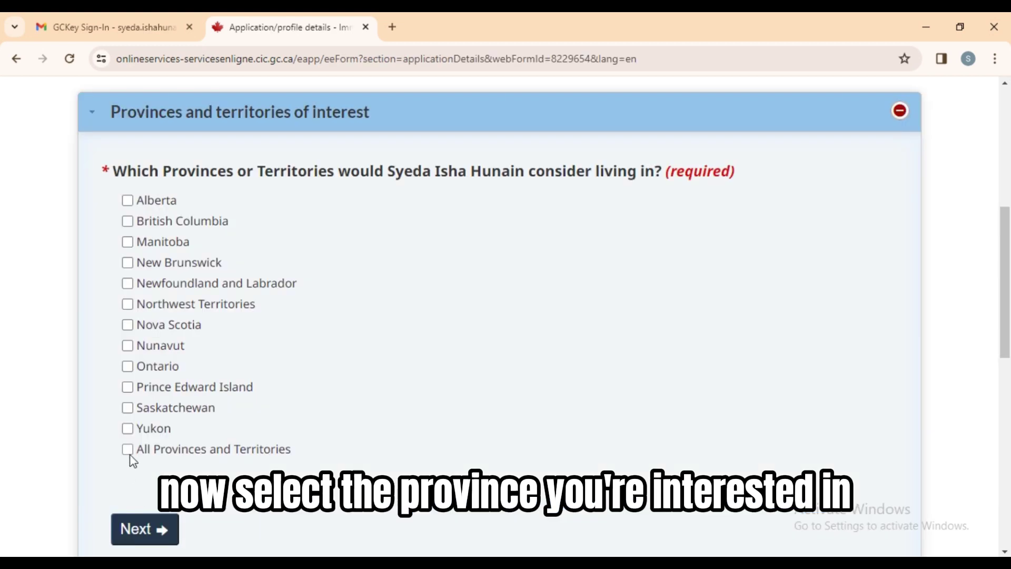
Choose All Provinces and Territories and give consent for British Columbia and Ontario.
{"action": "left_click", "coordinate": [128, 449]}
{"action": "scroll", "coordinate": [526, 317], "scroll_direction": "down", "scroll_amount": 6}
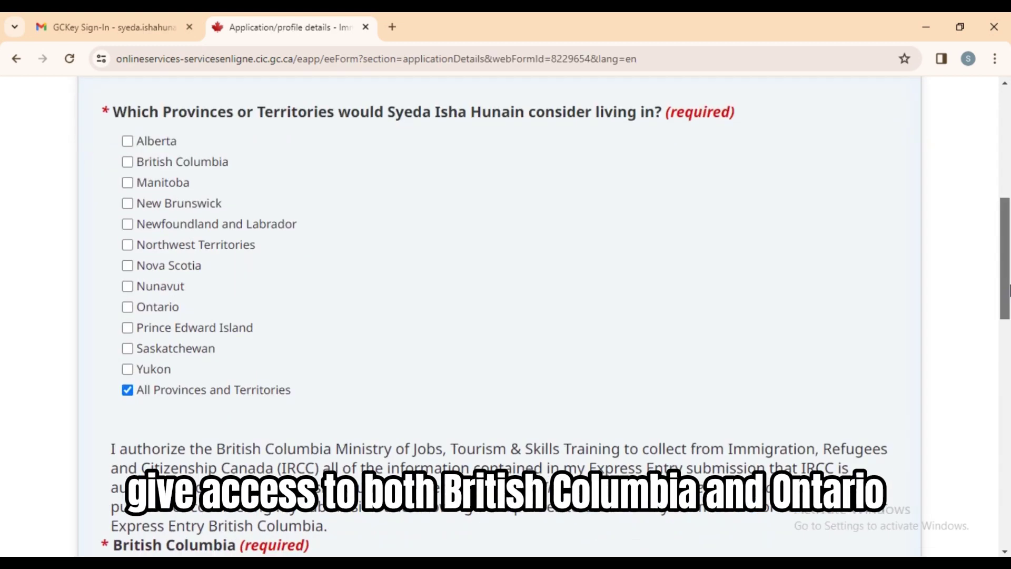
{"action": "left_click", "coordinate": [548, 295]}
{"action": "left_click", "coordinate": [550, 336]}
{"action": "left_click", "coordinate": [418, 485]}
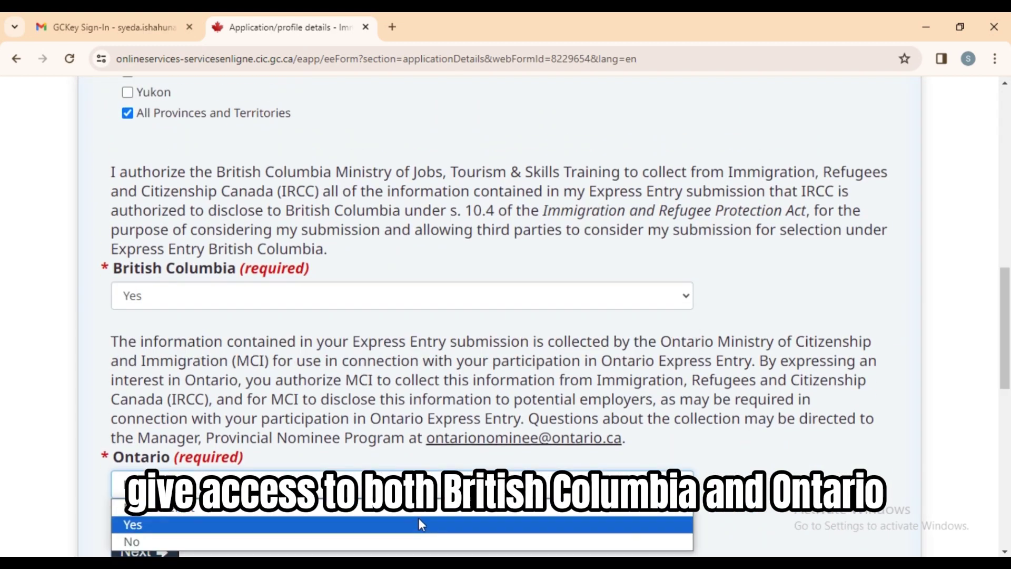
{"action": "left_click", "coordinate": [418, 519]}
Answer No to a provincial nomination and save the Application details.
{"action": "scroll", "coordinate": [168, 537], "scroll_direction": "down", "scroll_amount": 1}
{"action": "left_click", "coordinate": [143, 520]}
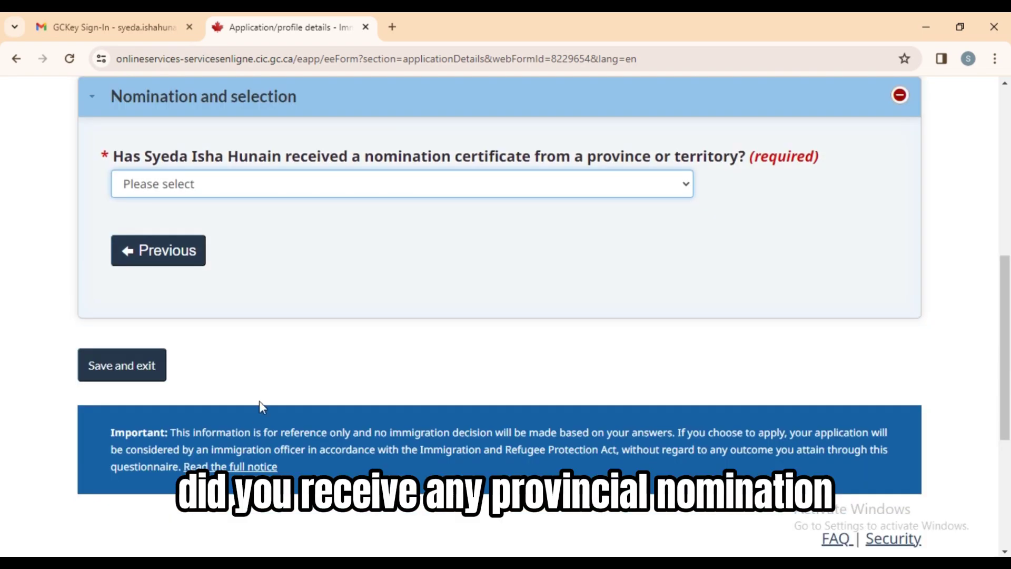
{"action": "left_click", "coordinate": [451, 189]}
{"action": "left_click", "coordinate": [371, 242]}
{"action": "left_click", "coordinate": [131, 364]}
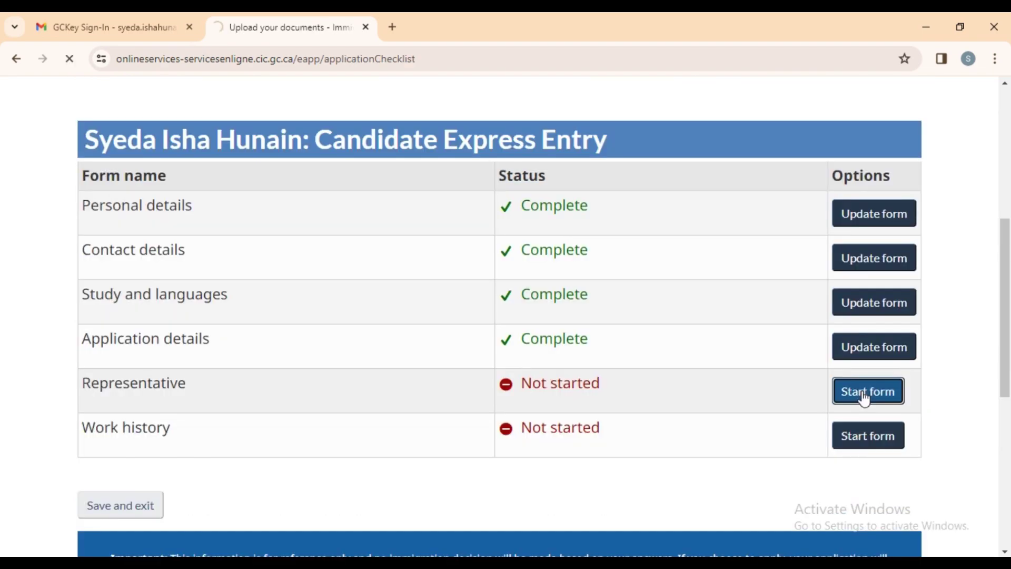
Answer No to appointing a representative and save the Representative form.
{"action": "left_click", "coordinate": [864, 398]}
{"action": "left_click", "coordinate": [395, 422]}
{"action": "left_click", "coordinate": [395, 461]}
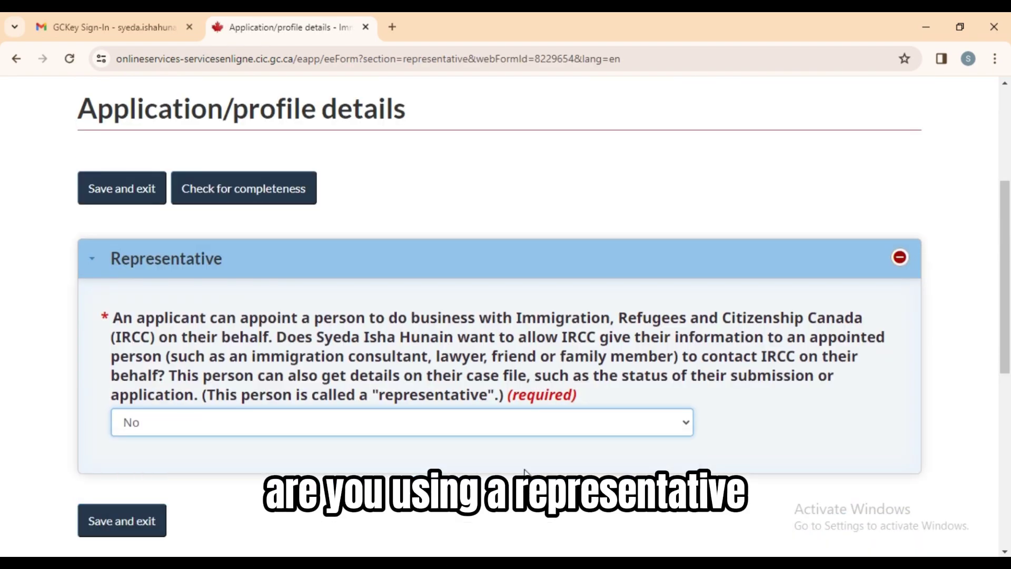
{"action": "scroll", "coordinate": [1009, 348], "scroll_direction": "down", "scroll_amount": 3}
{"action": "left_click", "coordinate": [125, 350]}
In the Work history form, search 'DEN' and set primary occupation to 31110 - Dentists.
{"action": "left_click", "coordinate": [865, 400]}
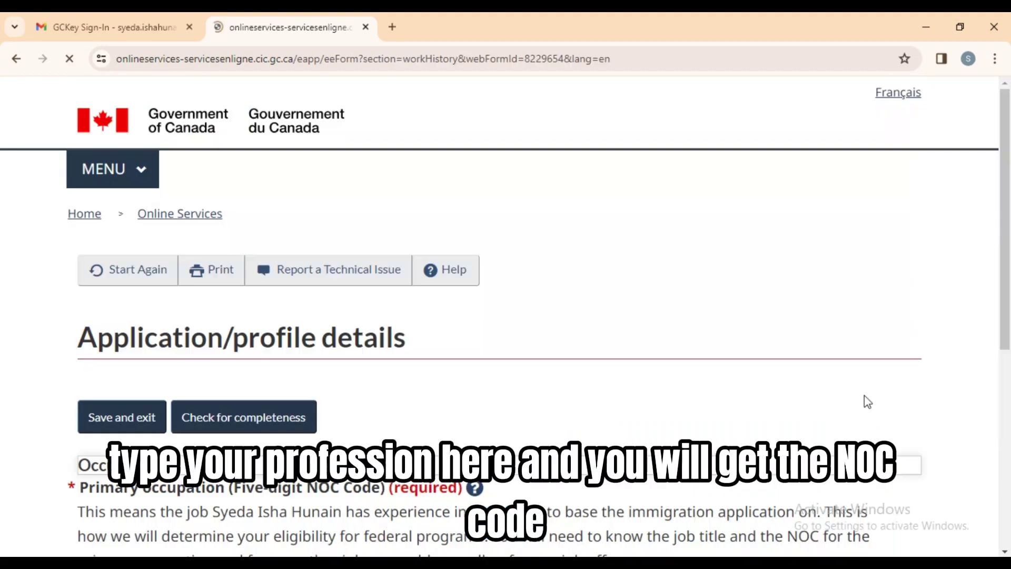
{"action": "scroll", "coordinate": [1009, 309], "scroll_direction": "down", "scroll_amount": 6}
{"action": "left_click", "coordinate": [232, 255]}
{"action": "type", "text": "DE"}
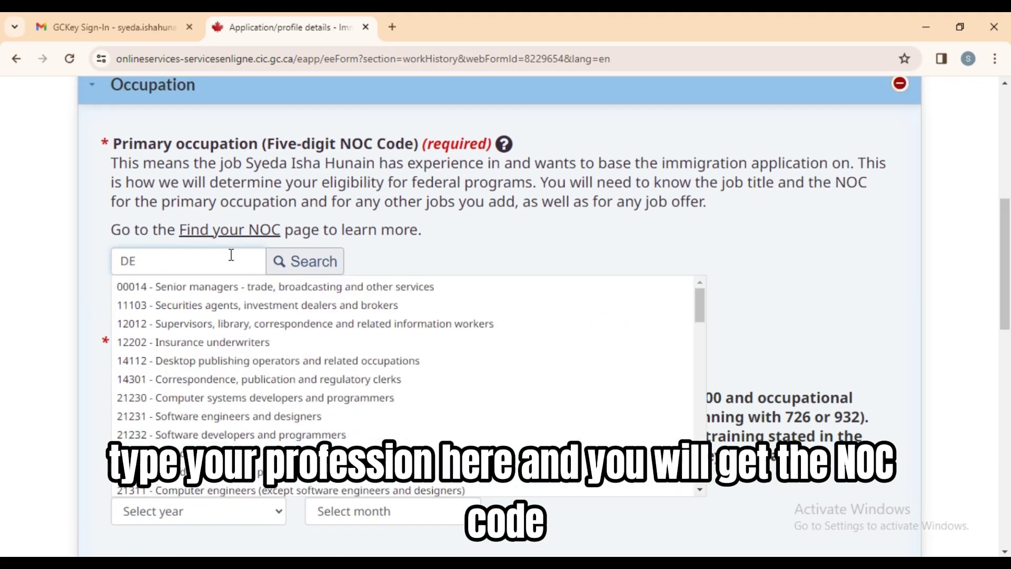
{"action": "type", "text": "N"}
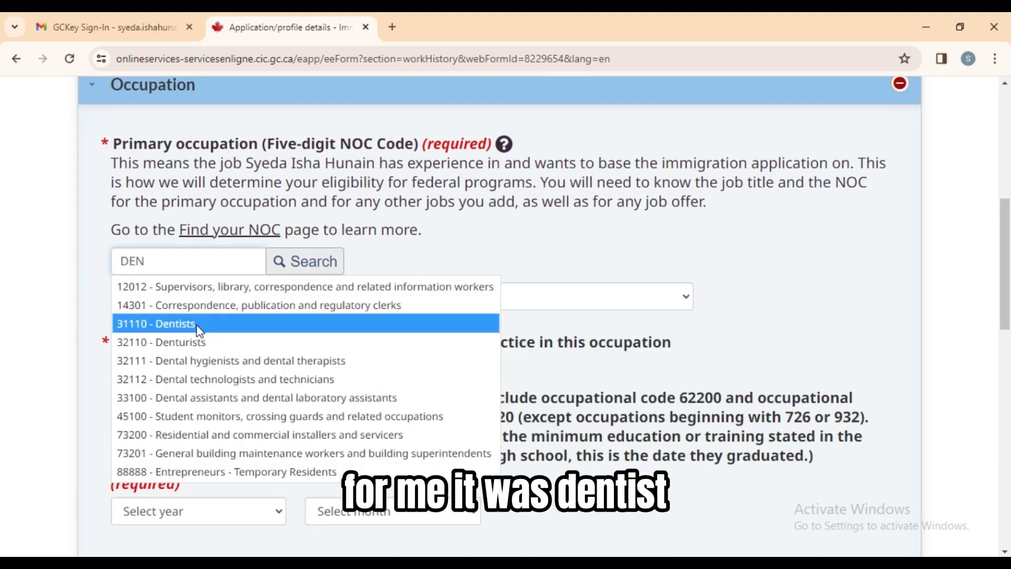
{"action": "left_click", "coordinate": [199, 324]}
Answer No to a Canadian certificate and job offer, and Yes to having work history.
{"action": "scroll", "coordinate": [687, 305], "scroll_direction": "down", "scroll_amount": 2}
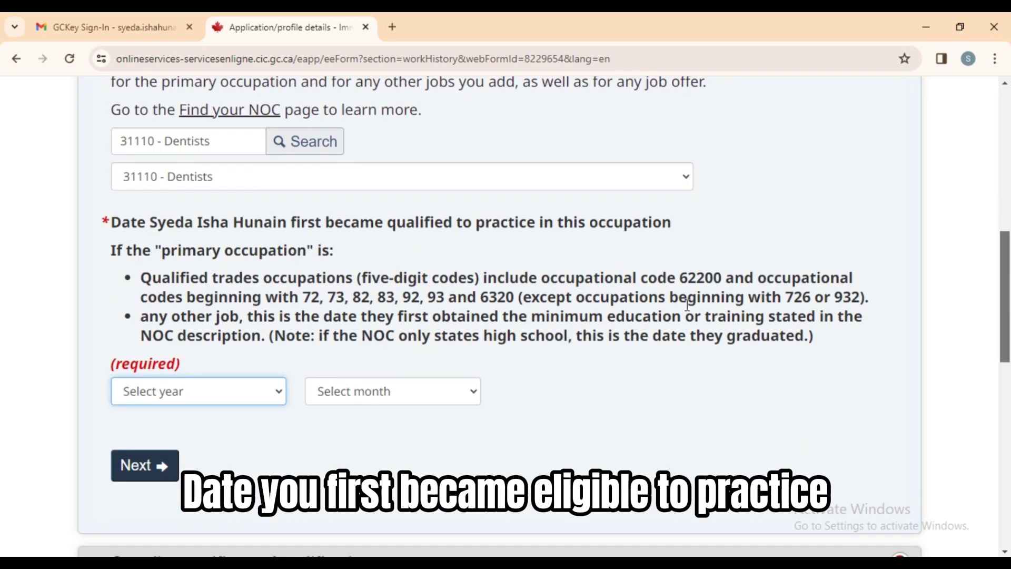
{"action": "left_click", "coordinate": [254, 400]}
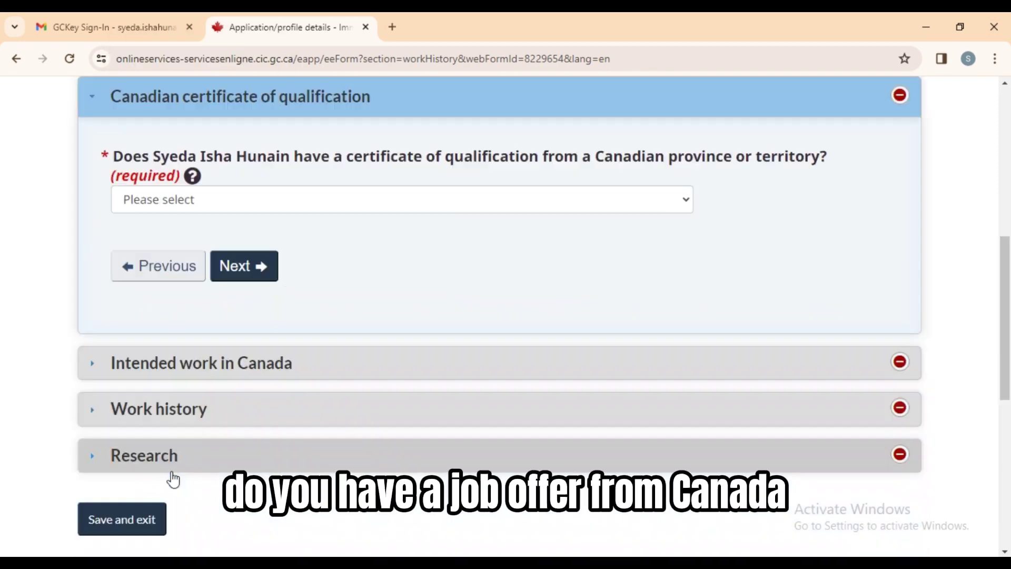
{"action": "left_click", "coordinate": [476, 203]}
{"action": "left_click", "coordinate": [369, 257]}
{"action": "left_click", "coordinate": [255, 267]}
{"action": "left_click", "coordinate": [270, 332]}
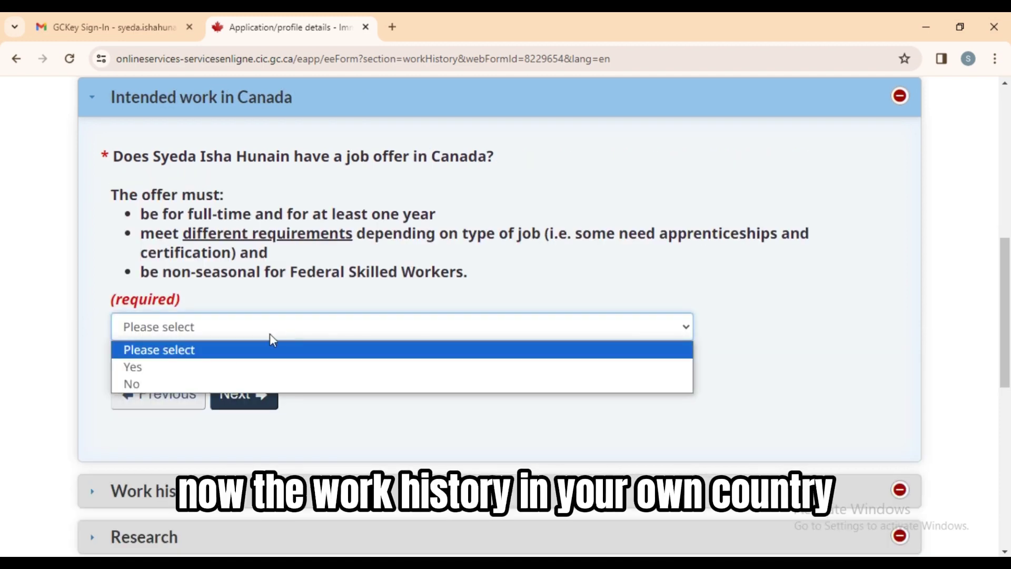
{"action": "left_click", "coordinate": [258, 384]}
{"action": "left_click", "coordinate": [245, 403]}
{"action": "left_click", "coordinate": [244, 392]}
{"action": "left_click", "coordinate": [214, 430]}
{"action": "scroll", "coordinate": [259, 280], "scroll_direction": "down", "scroll_amount": 3}
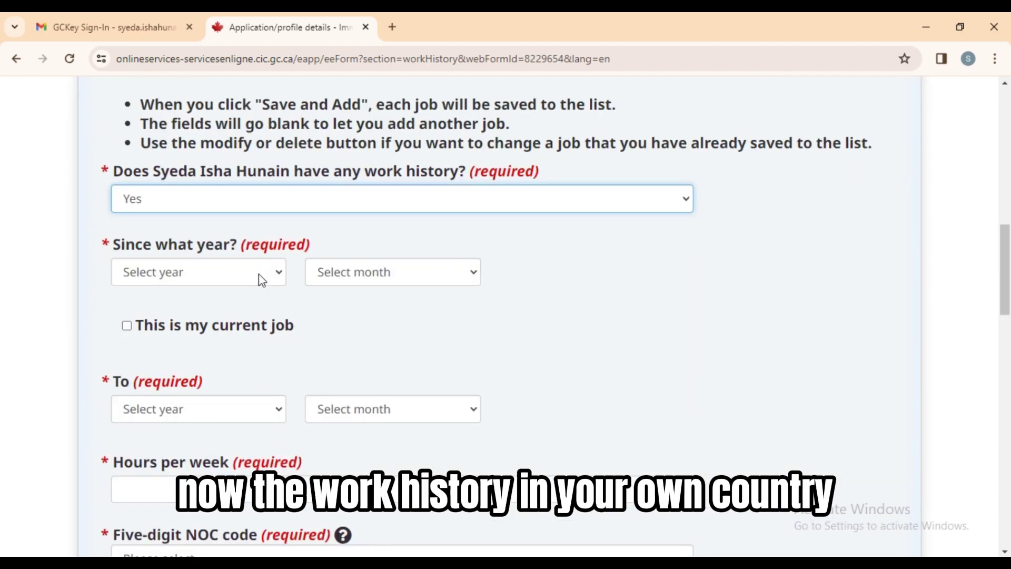
Set the first dentist job's dates from September 2020 to September 2021.
{"action": "left_click", "coordinate": [260, 272]}
{"action": "left_click", "coordinate": [264, 377]}
{"action": "left_click", "coordinate": [422, 271]}
{"action": "left_click", "coordinate": [358, 498]}
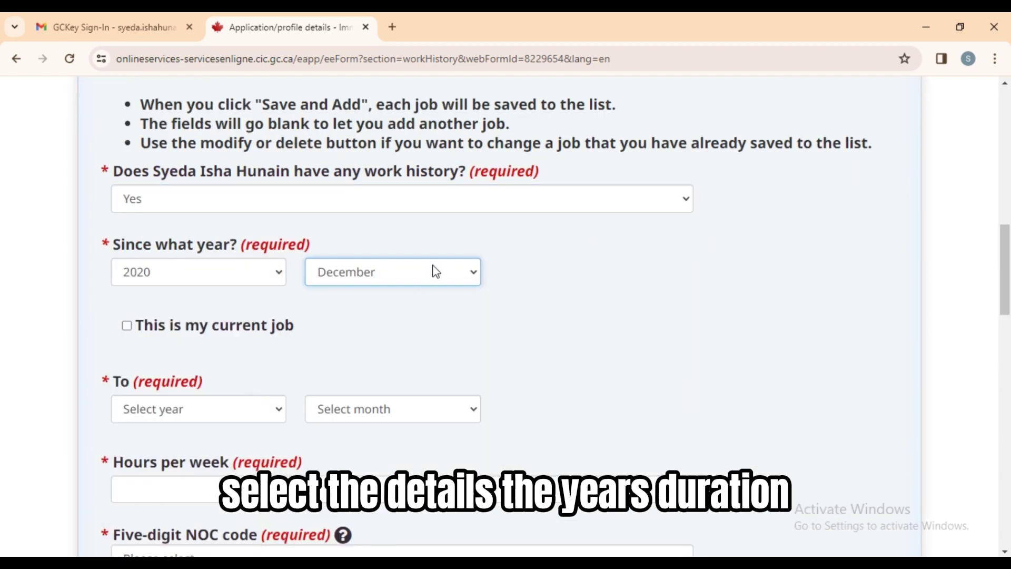
{"action": "left_click", "coordinate": [435, 269]}
{"action": "left_click", "coordinate": [389, 448]}
{"action": "left_click", "coordinate": [263, 411]}
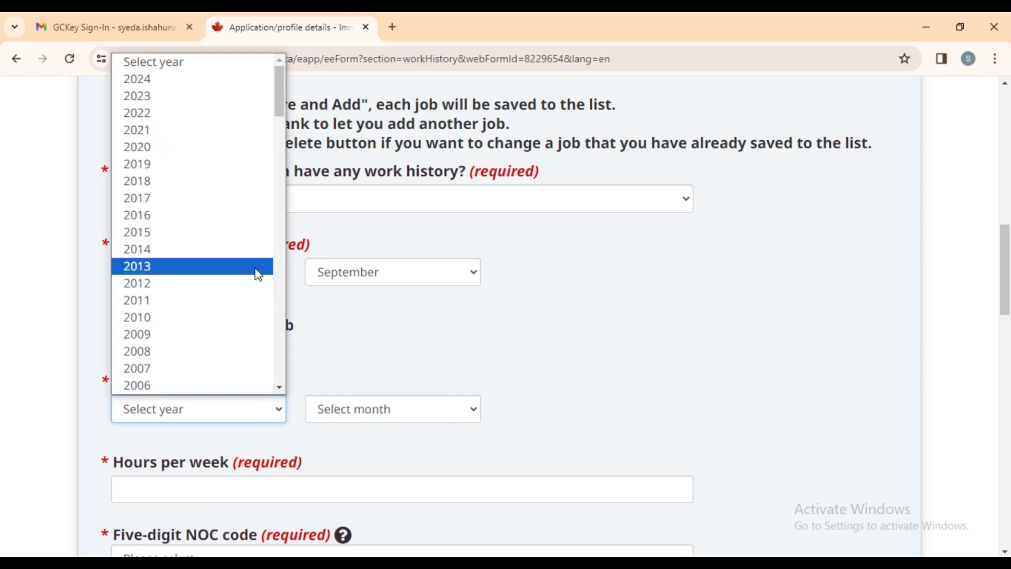
{"action": "left_click", "coordinate": [249, 136]}
{"action": "left_click", "coordinate": [352, 409]}
{"action": "left_click", "coordinate": [369, 332]}
{"action": "scroll", "coordinate": [636, 366], "scroll_direction": "down", "scroll_amount": 2}
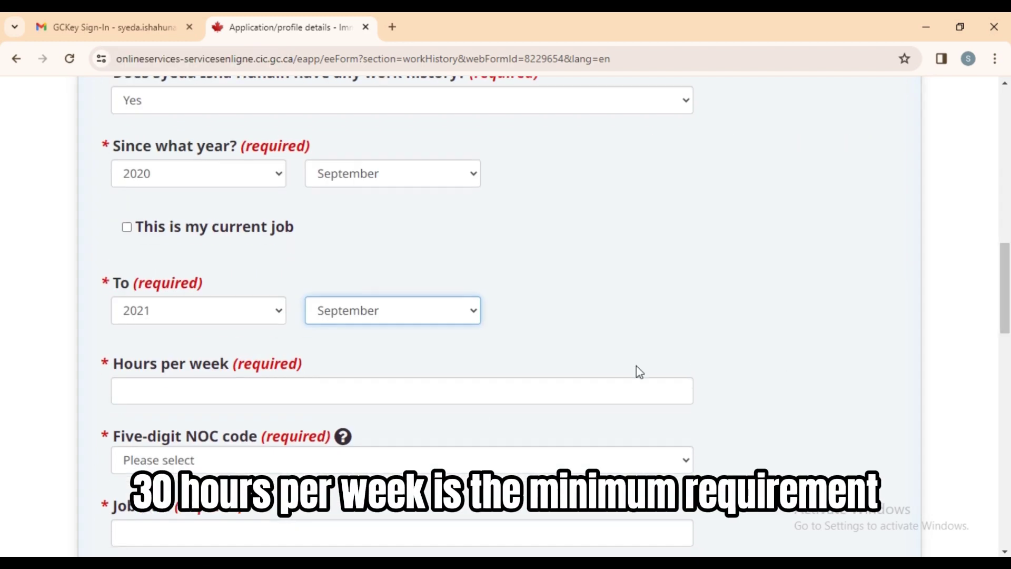
Fill in the first job's NOC 31110, job title 'dentist', country Pakistan and city Lahore.
{"action": "left_click", "coordinate": [620, 390]}
{"action": "left_click", "coordinate": [419, 461]}
{"action": "type", "text": "31110 - Dentists"}
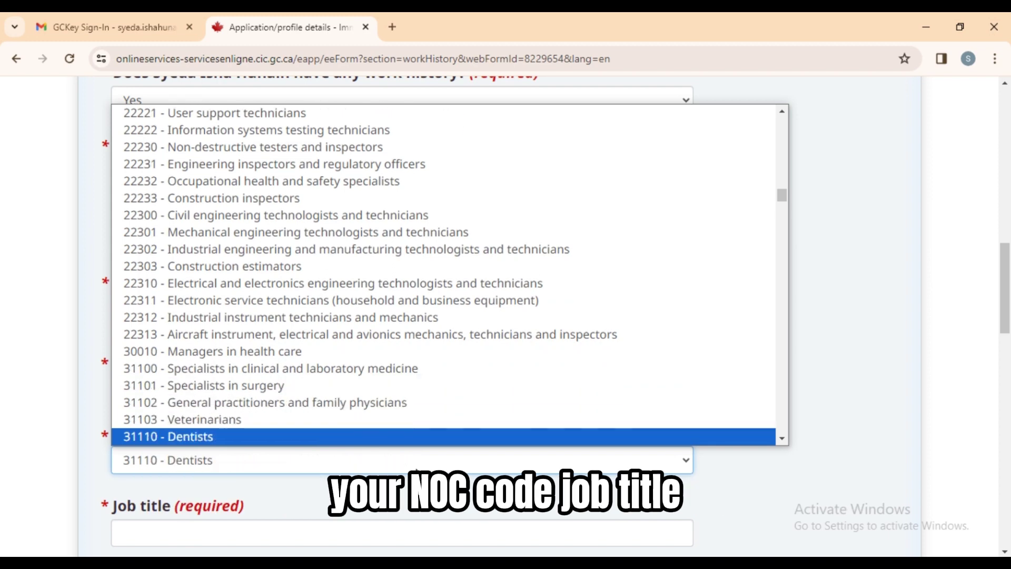
{"action": "left_click", "coordinate": [548, 438]}
{"action": "scroll", "coordinate": [527, 316], "scroll_direction": "down", "scroll_amount": 6}
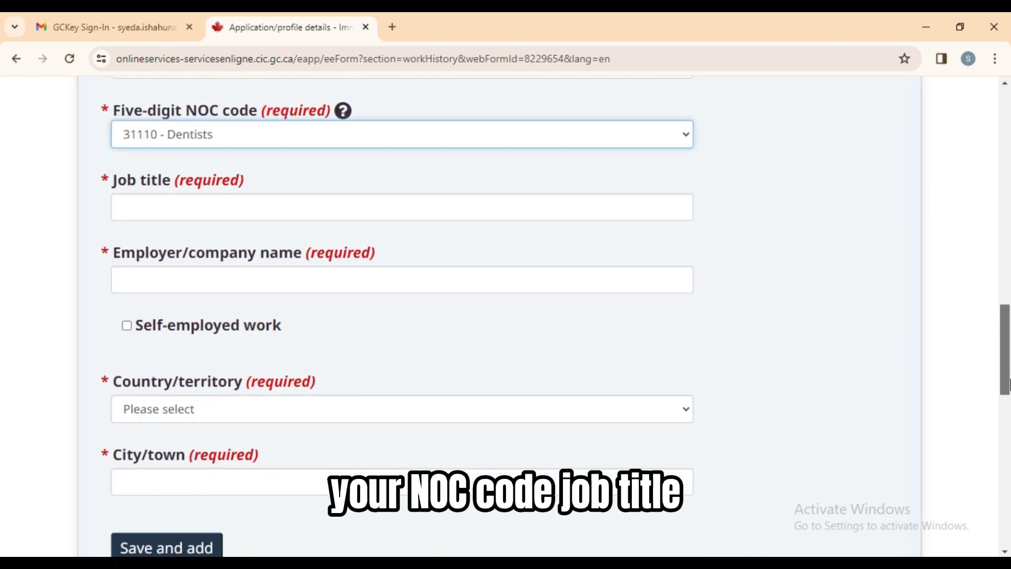
{"action": "left_click", "coordinate": [199, 192]}
{"action": "type", "text": "dentist"}
{"action": "key", "text": "Tab"}
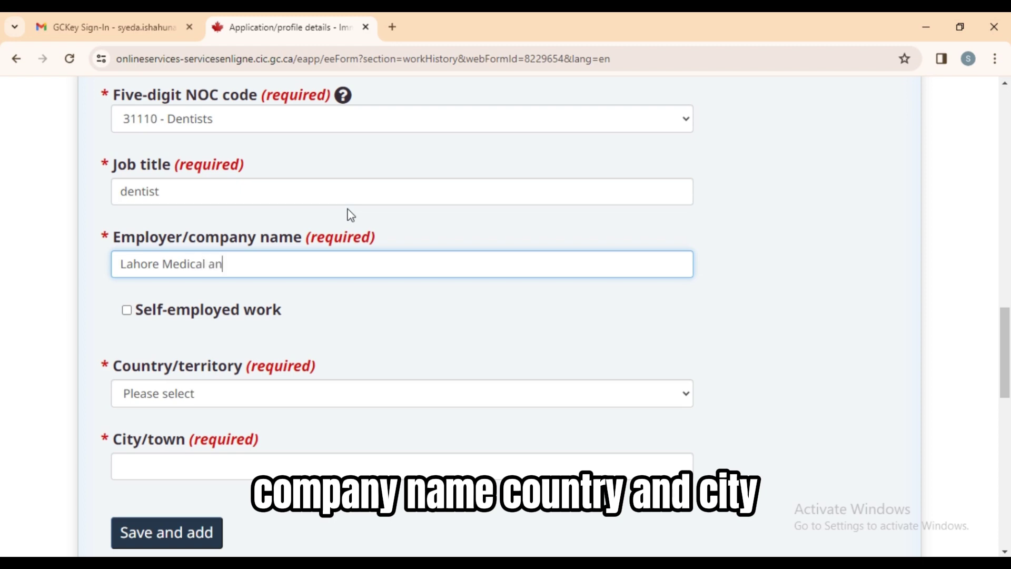
{"action": "left_click", "coordinate": [286, 397]}
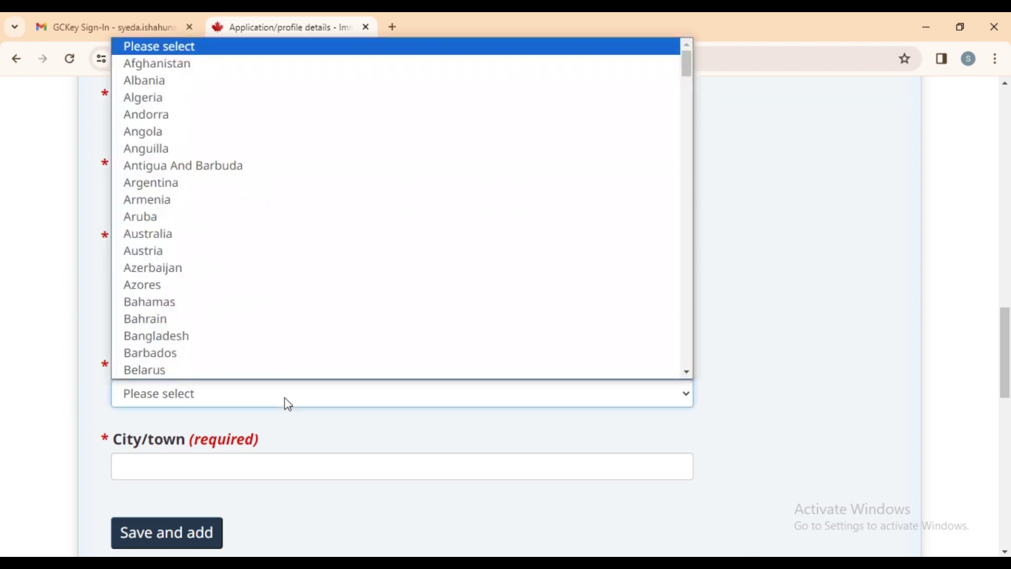
{"action": "type", "text": "pak"}
{"action": "key", "text": "Return"}
{"action": "left_click", "coordinate": [327, 457]}
{"action": "left_click", "coordinate": [179, 531]}
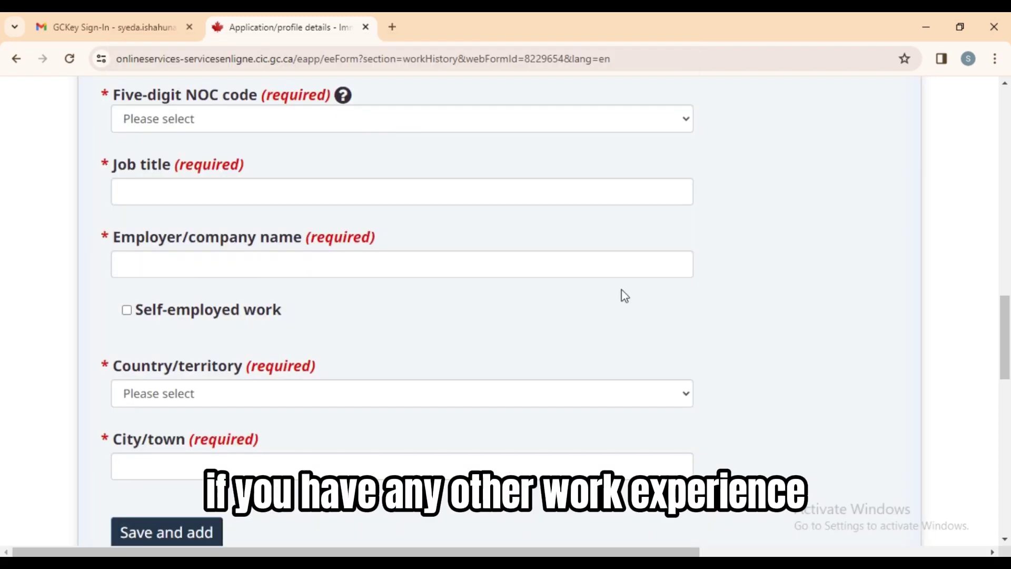
Start the second job in October 2021, mark it as current, with 40 hours per week.
{"action": "left_click_drag", "start_coordinate": [1008, 308], "coordinate": [1008, 351]}
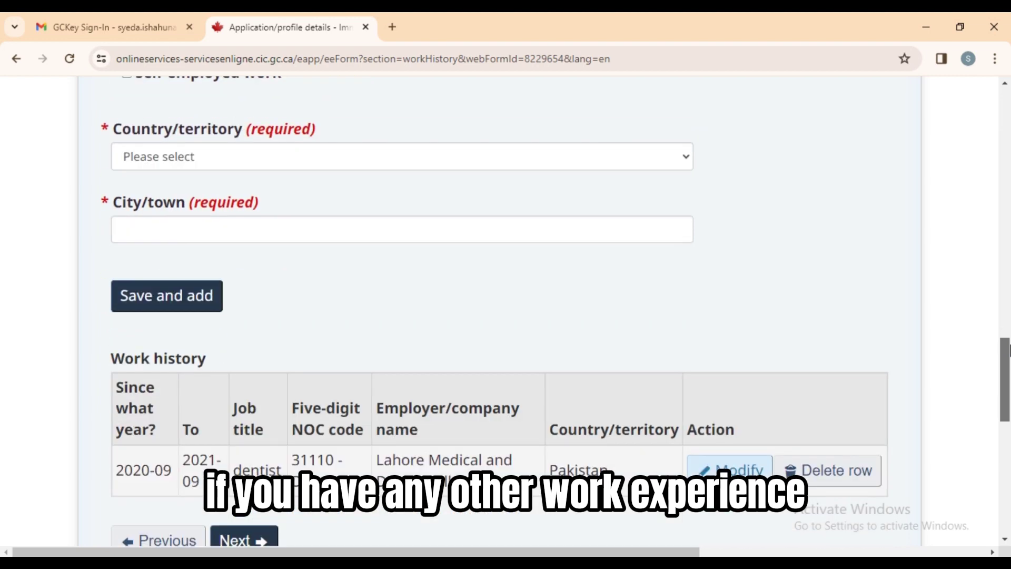
{"action": "scroll", "coordinate": [1008, 350], "scroll_direction": "up", "scroll_amount": 12}
{"action": "left_click", "coordinate": [255, 307]}
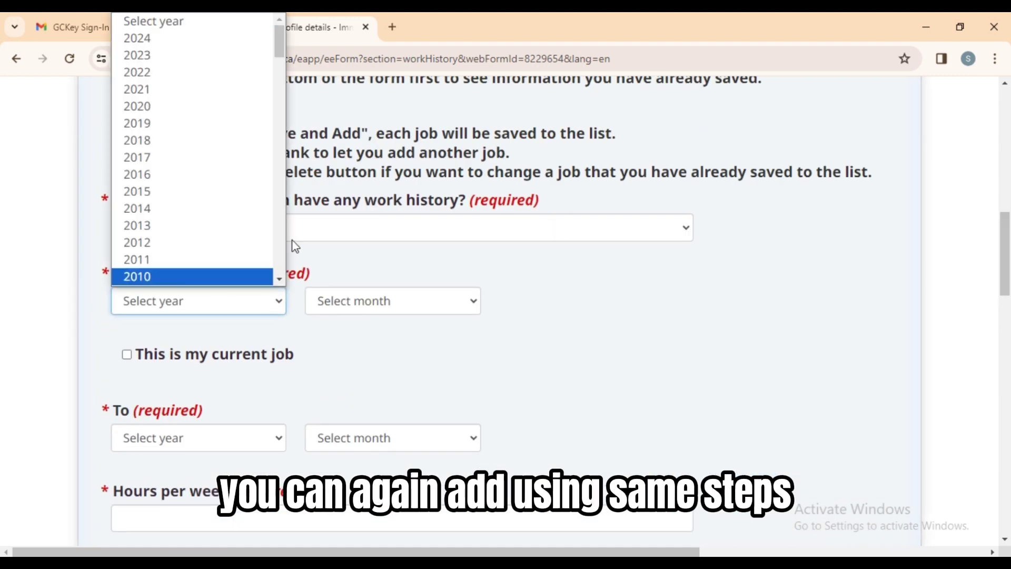
{"action": "left_click", "coordinate": [263, 89]}
{"action": "left_click", "coordinate": [388, 296]}
{"action": "left_click", "coordinate": [368, 510]}
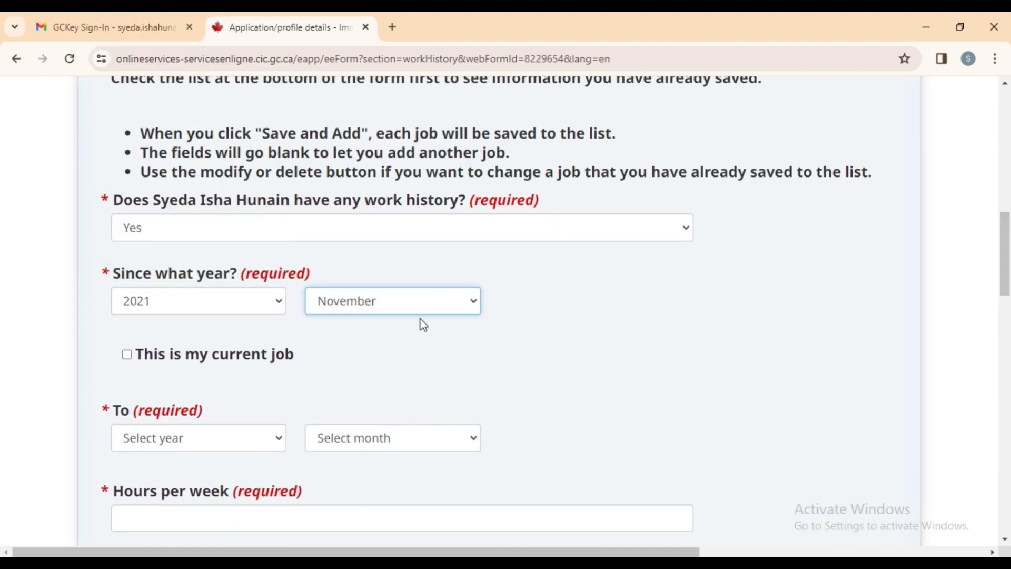
{"action": "left_click", "coordinate": [442, 311]}
{"action": "left_click", "coordinate": [340, 492]}
{"action": "left_click", "coordinate": [127, 355]}
{"action": "left_click", "coordinate": [231, 439]}
{"action": "left_click", "coordinate": [198, 474]}
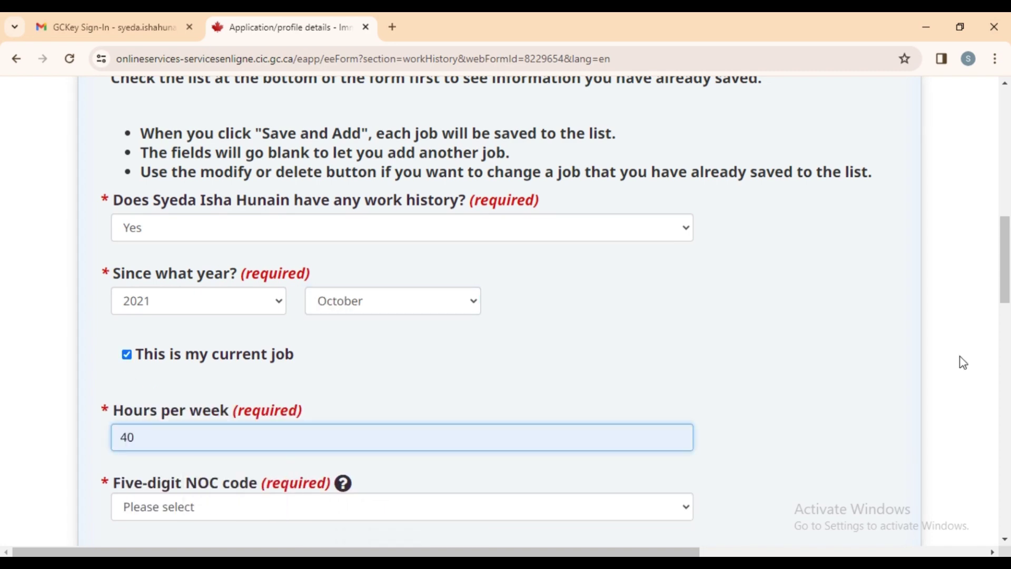
{"action": "scroll", "coordinate": [964, 363], "scroll_direction": "down", "scroll_amount": 5}
Give the current job NOC 31110, title dentist, the employer name, Pakistan and Lahore, then save it.
{"action": "left_click", "coordinate": [688, 162]}
{"action": "type", "text": "31103 - Veterinarians"}
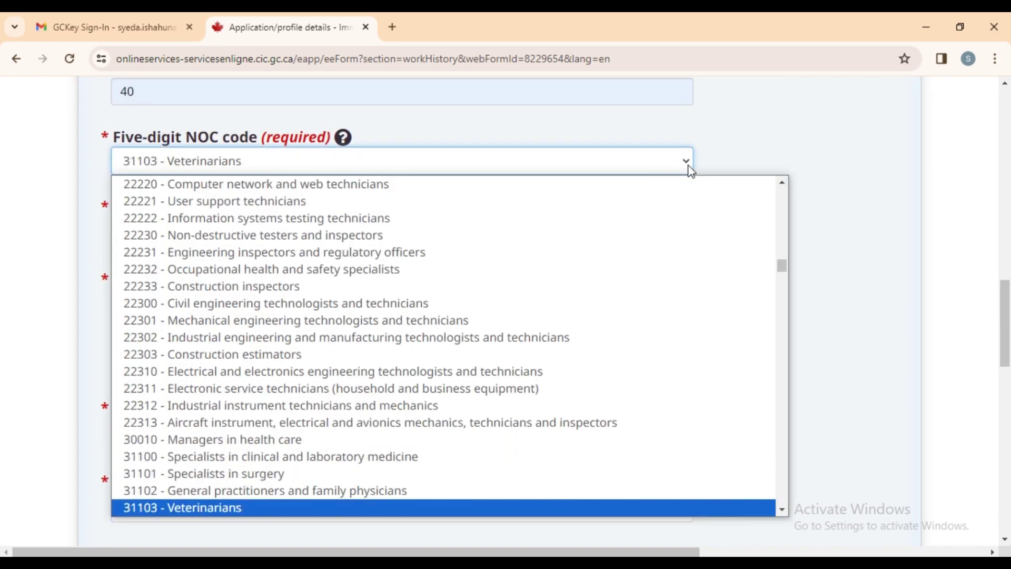
{"action": "key", "text": "Down"}
{"action": "key", "text": "Return"}
{"action": "left_click", "coordinate": [631, 235]}
{"action": "left_click", "coordinate": [256, 323]}
{"action": "left_click", "coordinate": [269, 303]}
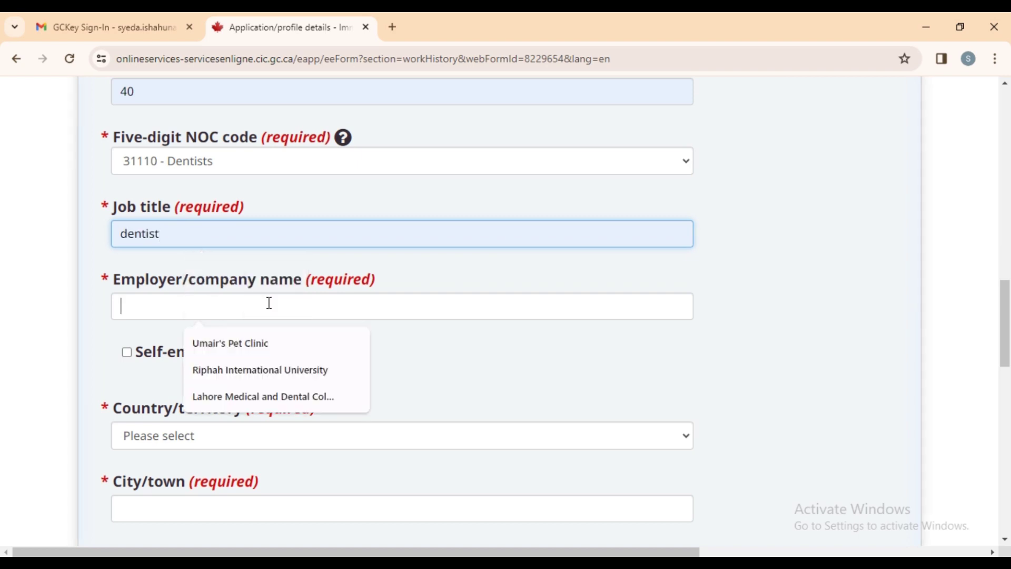
{"action": "type", "text": "Azhar's Dental Studio"}
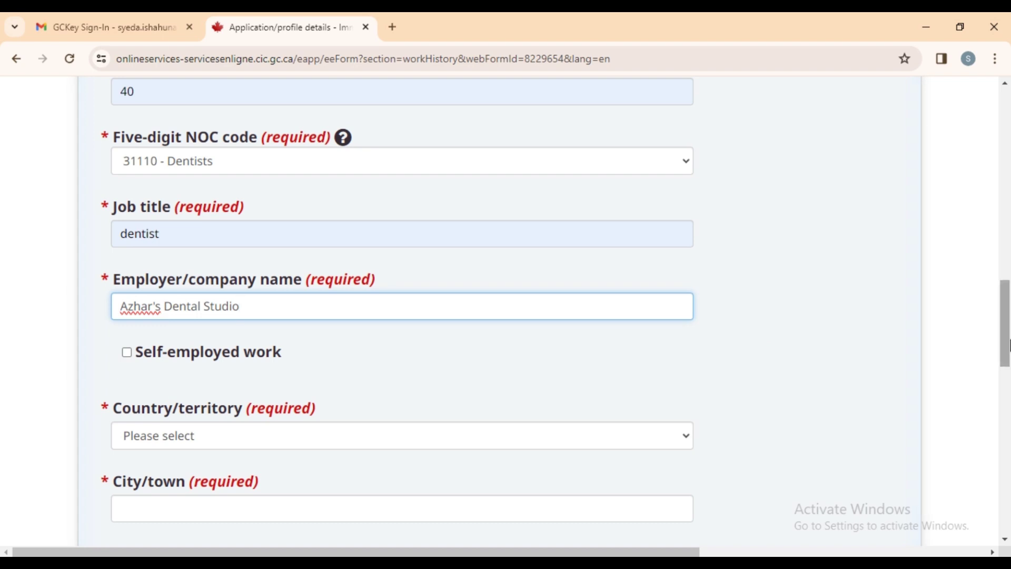
{"action": "scroll", "coordinate": [1009, 345], "scroll_direction": "down", "scroll_amount": 3}
{"action": "left_click", "coordinate": [538, 304]}
{"action": "key", "text": "p"}
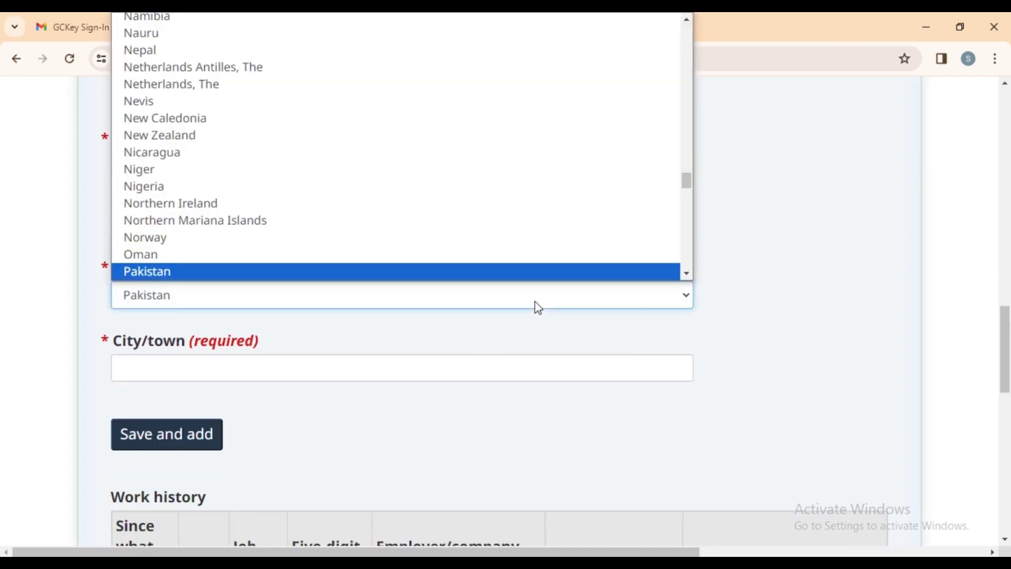
{"action": "key", "text": "Return"}
{"action": "left_click", "coordinate": [312, 369]}
{"action": "left_click", "coordinate": [194, 425]}
{"action": "left_click", "coordinate": [162, 438]}
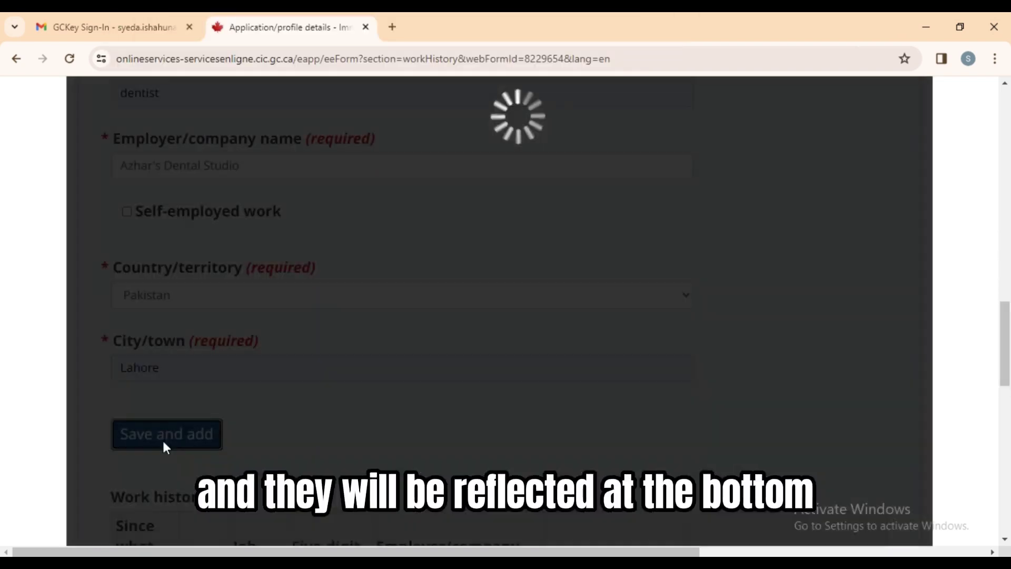
{"action": "scroll", "coordinate": [441, 410], "scroll_direction": "down", "scroll_amount": 7}
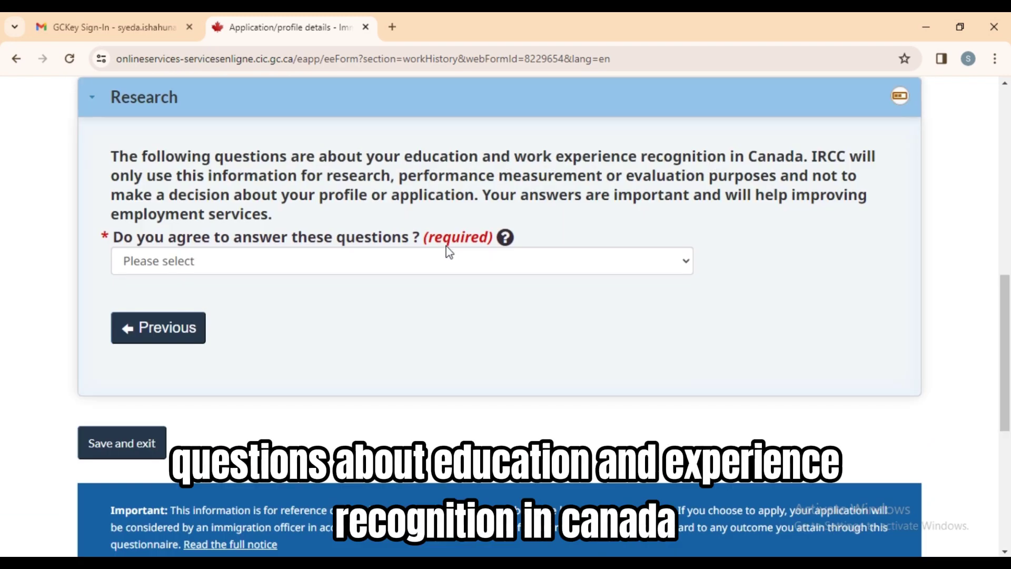
Agree to the research questions, report job research and recognition checks via friend/relative and immigration officer.
{"action": "left_click", "coordinate": [446, 256]}
{"action": "left_click", "coordinate": [361, 304]}
{"action": "left_click", "coordinate": [298, 365]}
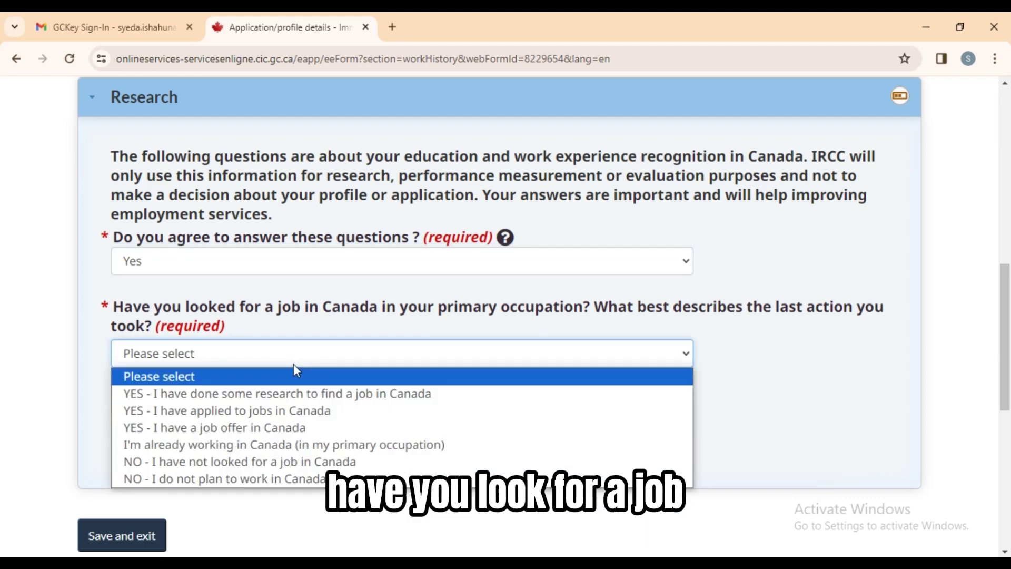
{"action": "left_click", "coordinate": [276, 395]}
{"action": "left_click", "coordinate": [364, 447]}
{"action": "left_click", "coordinate": [303, 482]}
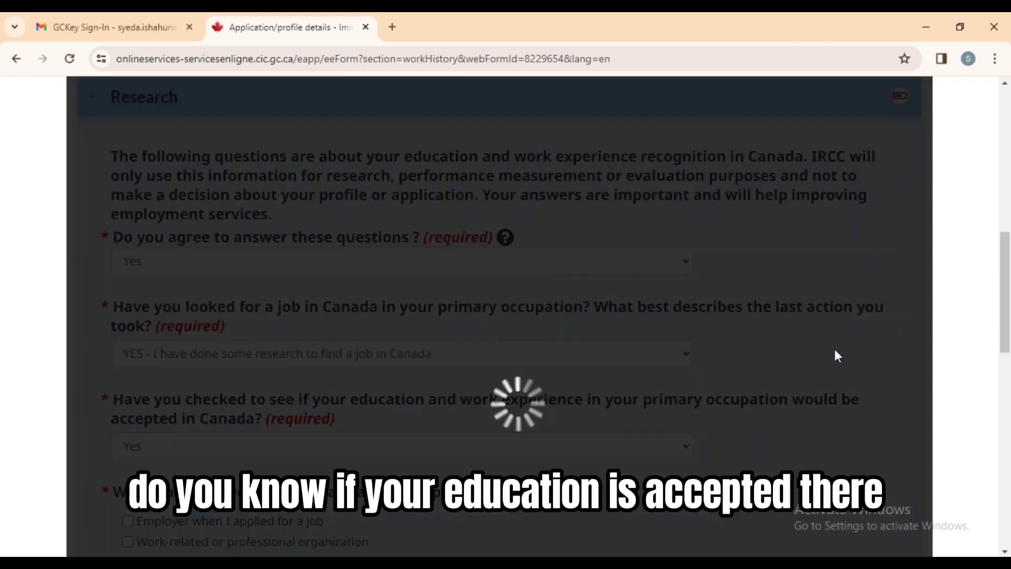
{"action": "scroll", "coordinate": [306, 309], "scroll_direction": "down", "scroll_amount": 5}
{"action": "left_click", "coordinate": [128, 313]}
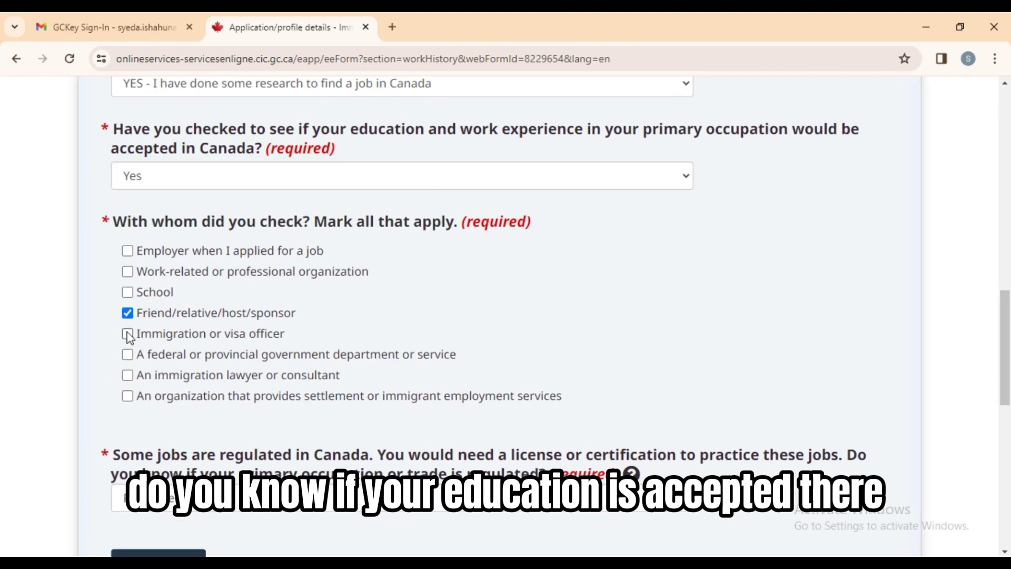
{"action": "left_click", "coordinate": [128, 333]}
Mark the occupation as regulated, with regulatory body contacted, upgrades and internship requirements completed.
{"action": "scroll", "coordinate": [640, 453], "scroll_direction": "down", "scroll_amount": 1}
{"action": "left_click", "coordinate": [640, 423]}
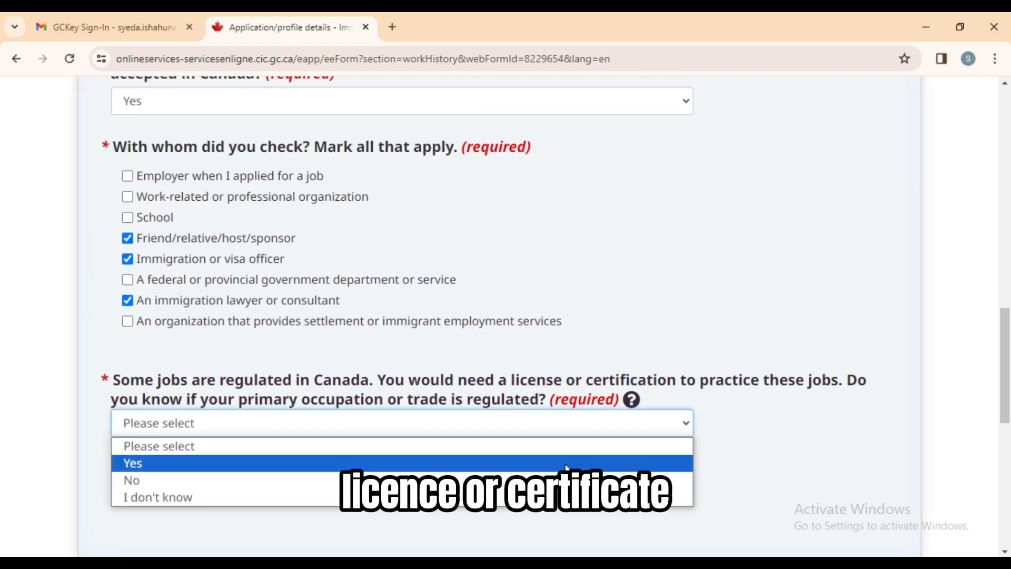
{"action": "left_click", "coordinate": [640, 461]}
{"action": "scroll", "coordinate": [615, 293], "scroll_direction": "down", "scroll_amount": 4}
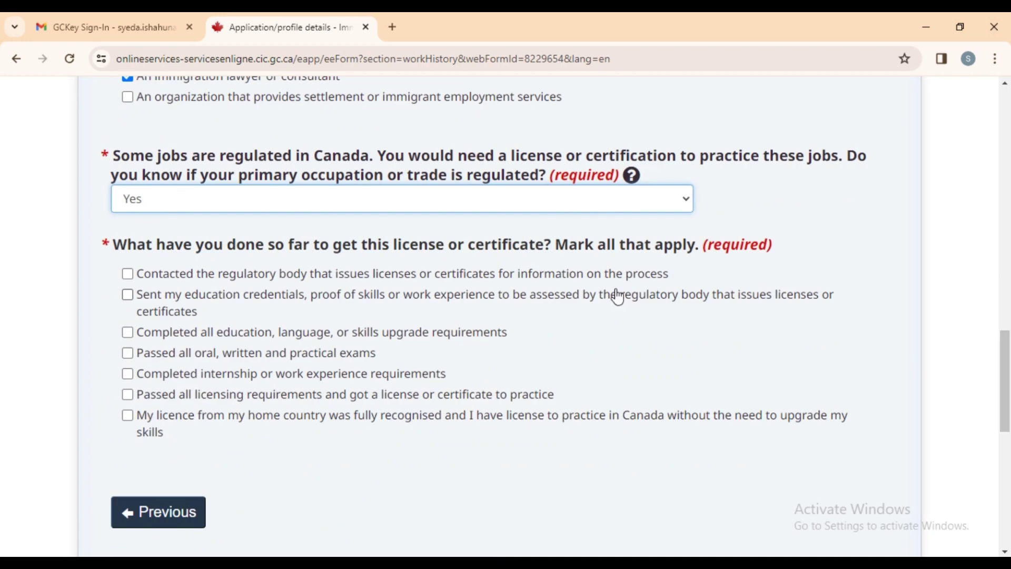
{"action": "left_click", "coordinate": [127, 274]}
{"action": "left_click", "coordinate": [128, 333]}
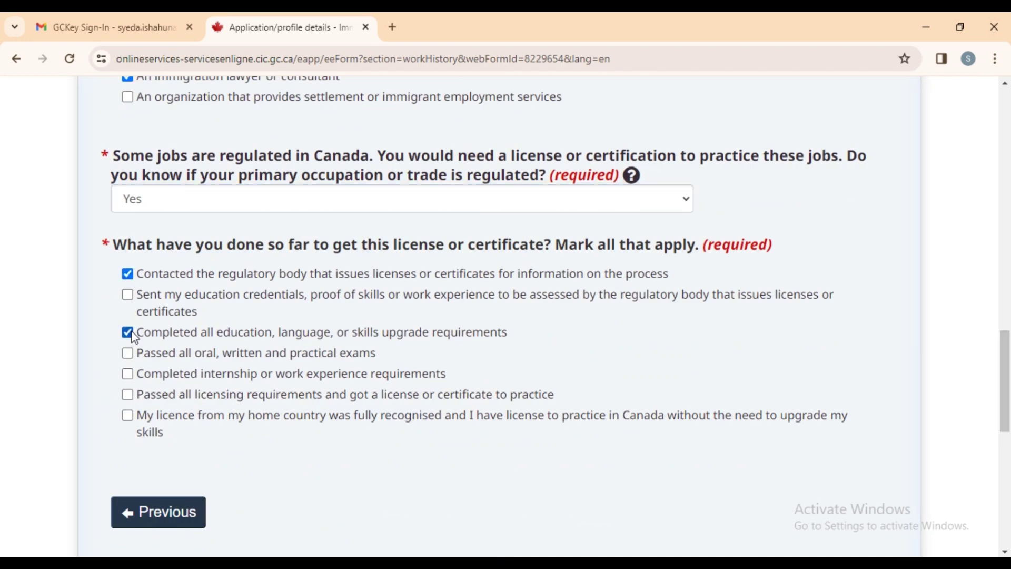
{"action": "left_click", "coordinate": [128, 374]}
{"action": "scroll", "coordinate": [874, 383], "scroll_direction": "down", "scroll_amount": 3}
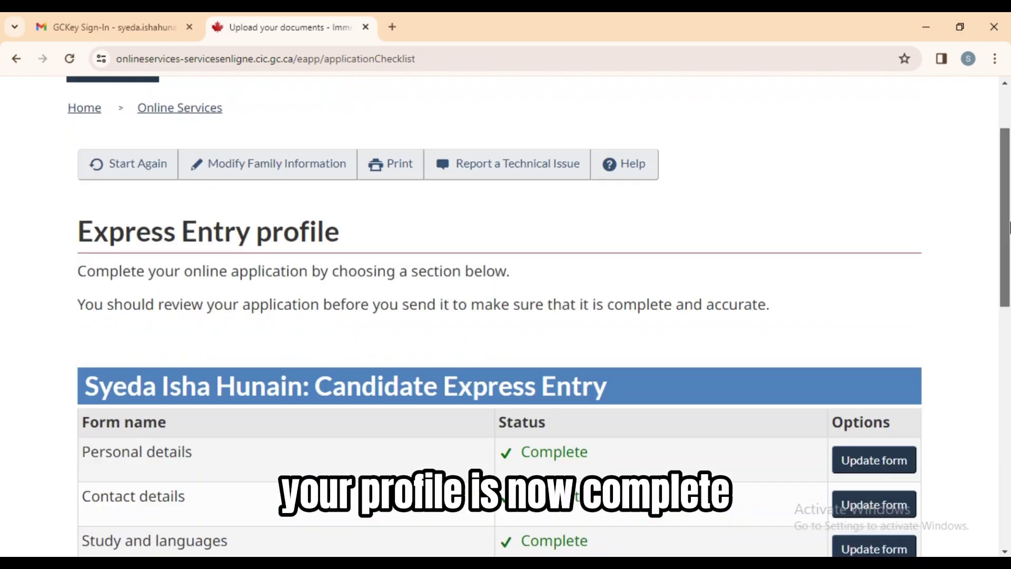
{"action": "scroll", "coordinate": [1010, 321], "scroll_direction": "down", "scroll_amount": 5}
{"action": "scroll", "coordinate": [1010, 322], "scroll_direction": "down", "scroll_amount": 3}
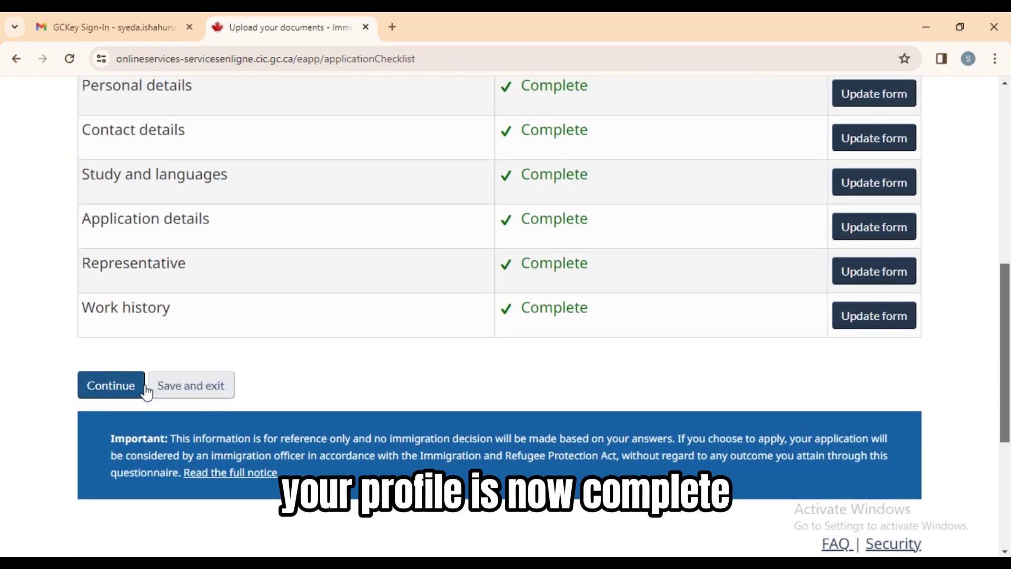
Proceed to the declaration and agree to both declaration and research consent items.
{"action": "left_click", "coordinate": [110, 384]}
{"action": "scroll", "coordinate": [1010, 295], "scroll_direction": "down", "scroll_amount": 10}
{"action": "scroll", "coordinate": [1009, 295], "scroll_direction": "down", "scroll_amount": 11}
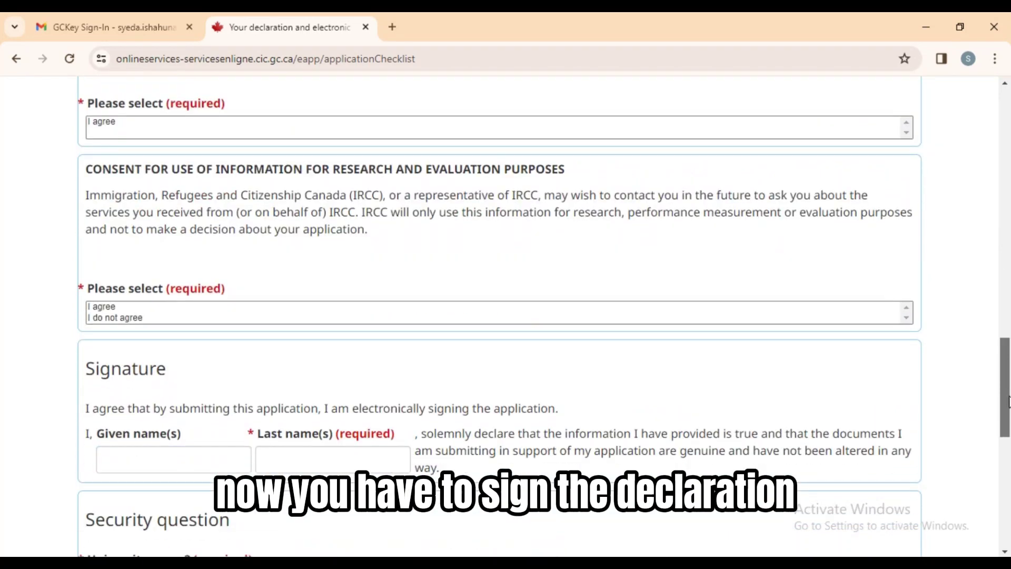
{"action": "left_click", "coordinate": [677, 126]}
{"action": "left_click", "coordinate": [96, 308]}
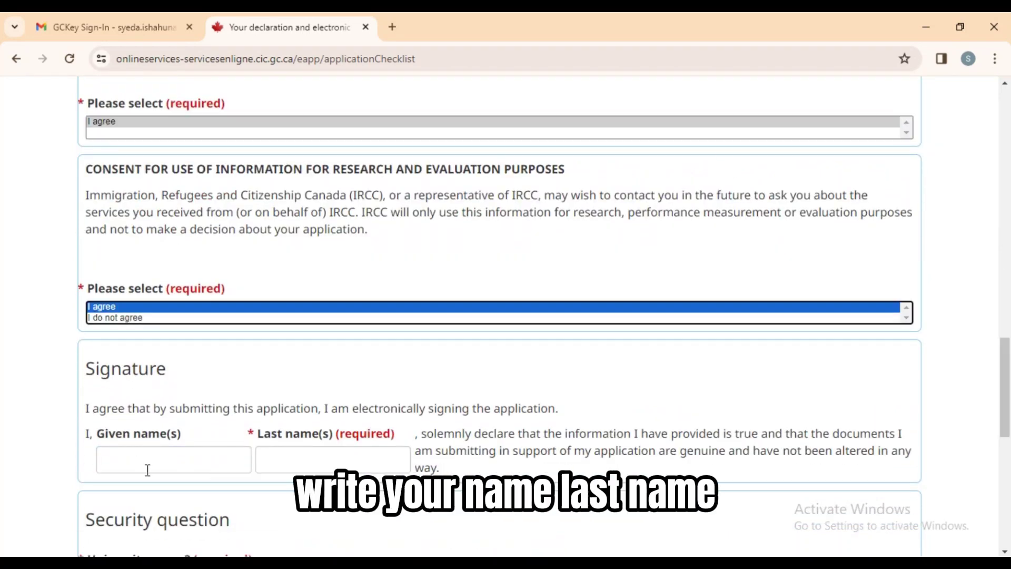
Sign the declaration with the applicant's given and last names and transmit the profile.
{"action": "left_click", "coordinate": [147, 468]}
{"action": "left_click", "coordinate": [174, 495]}
{"action": "left_click", "coordinate": [351, 467]}
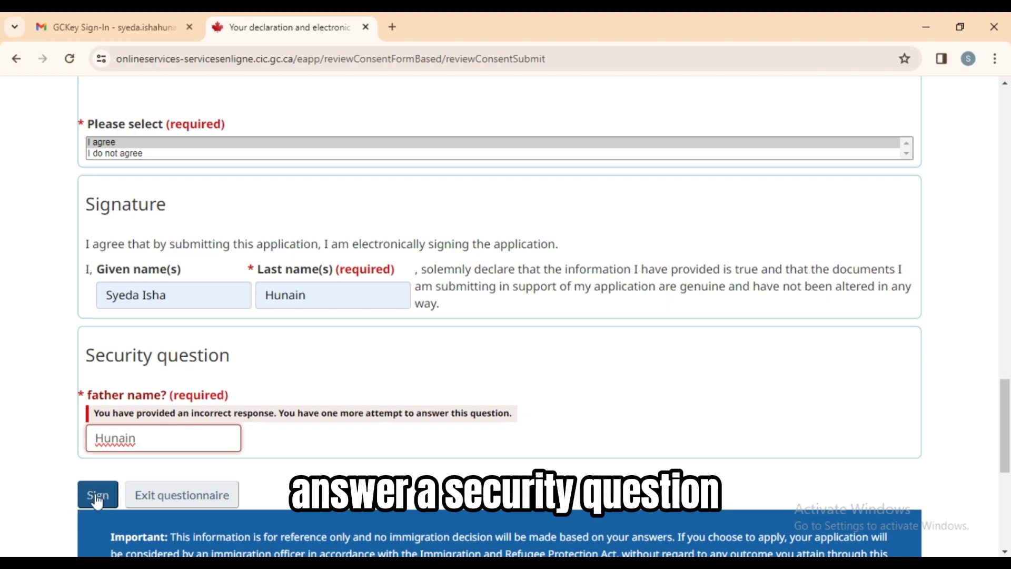
{"action": "left_click", "coordinate": [97, 496]}
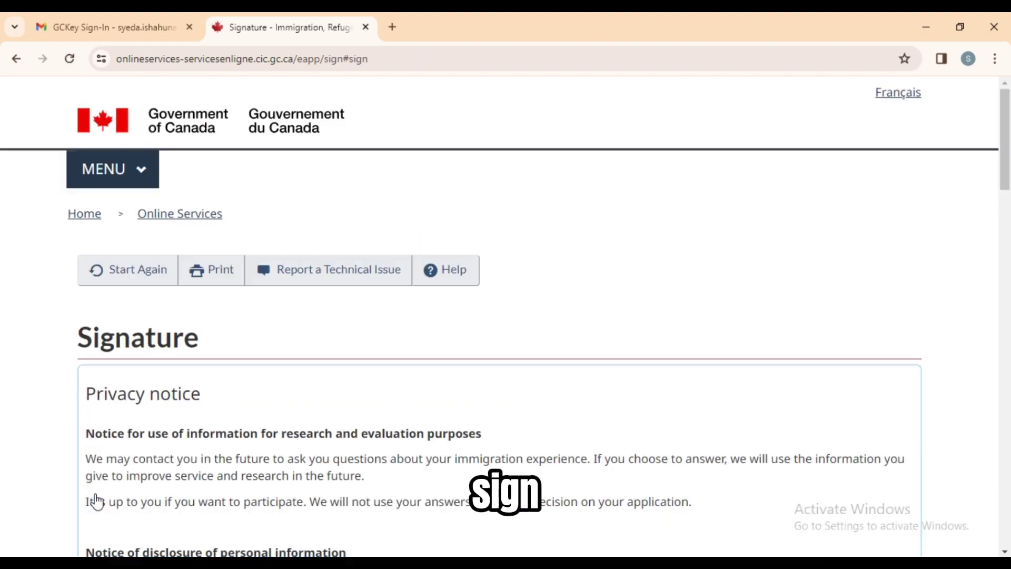
{"action": "scroll", "coordinate": [1009, 393], "scroll_direction": "down", "scroll_amount": 15}
{"action": "scroll", "coordinate": [1009, 393], "scroll_direction": "down", "scroll_amount": 8}
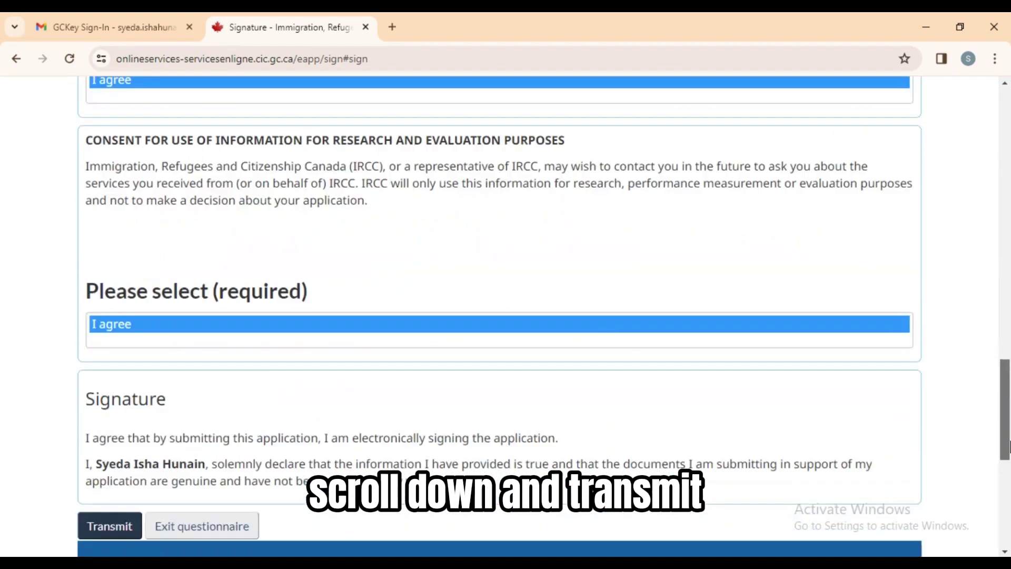
{"action": "left_click", "coordinate": [94, 416]}
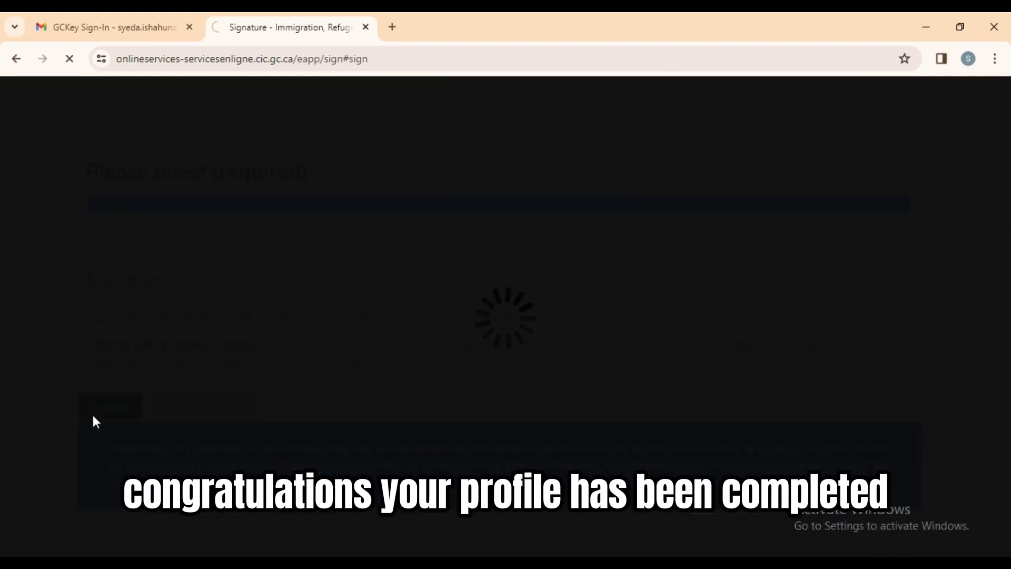
{"action": "scroll", "coordinate": [1009, 185], "scroll_direction": "down", "scroll_amount": 10}
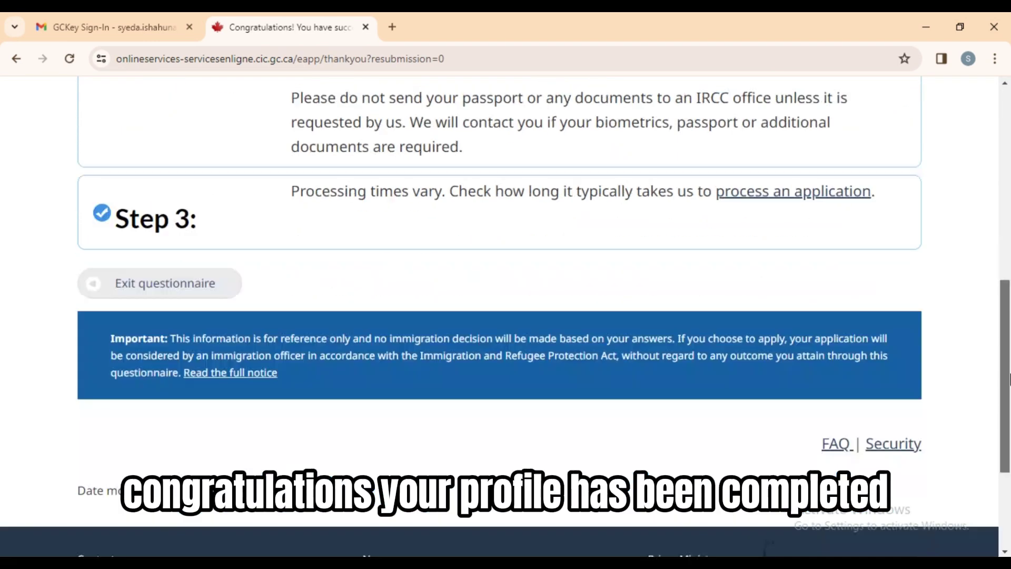
Open the full profile status and highlight the entry criteria result, client identifier and profile number.
{"action": "left_click", "coordinate": [191, 300]}
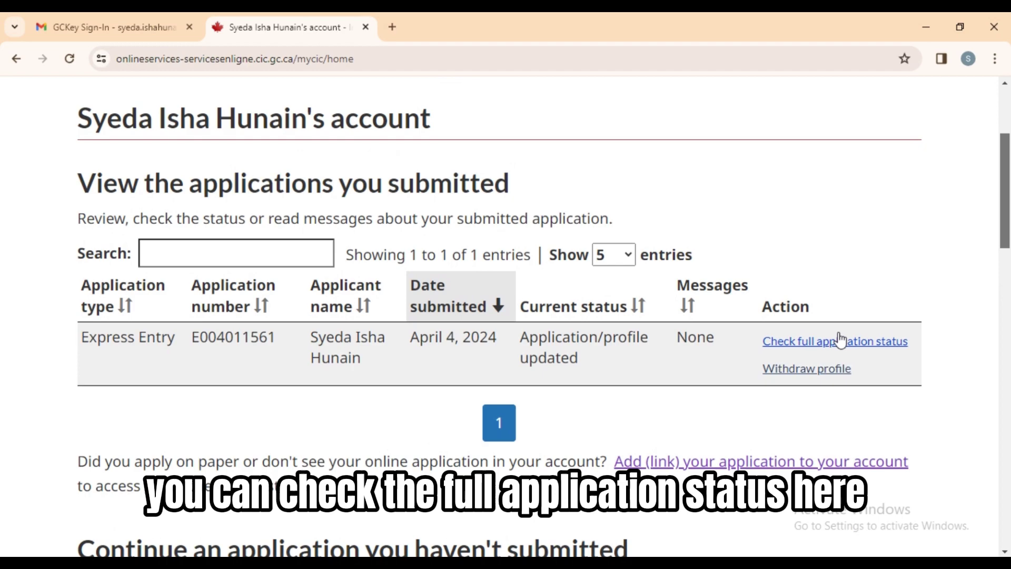
{"action": "left_click", "coordinate": [841, 340]}
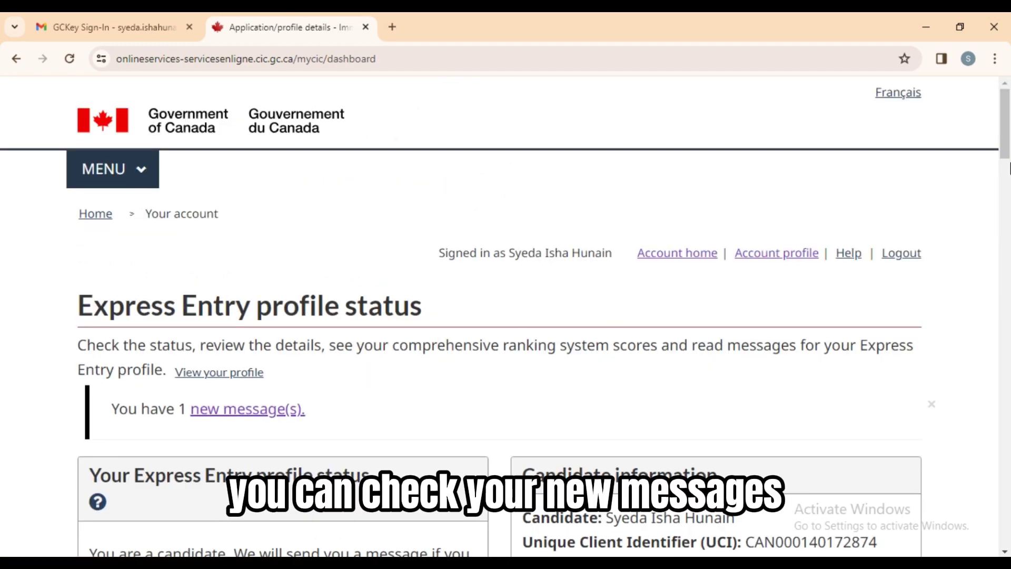
{"action": "scroll", "coordinate": [1009, 131], "scroll_direction": "down", "scroll_amount": 6}
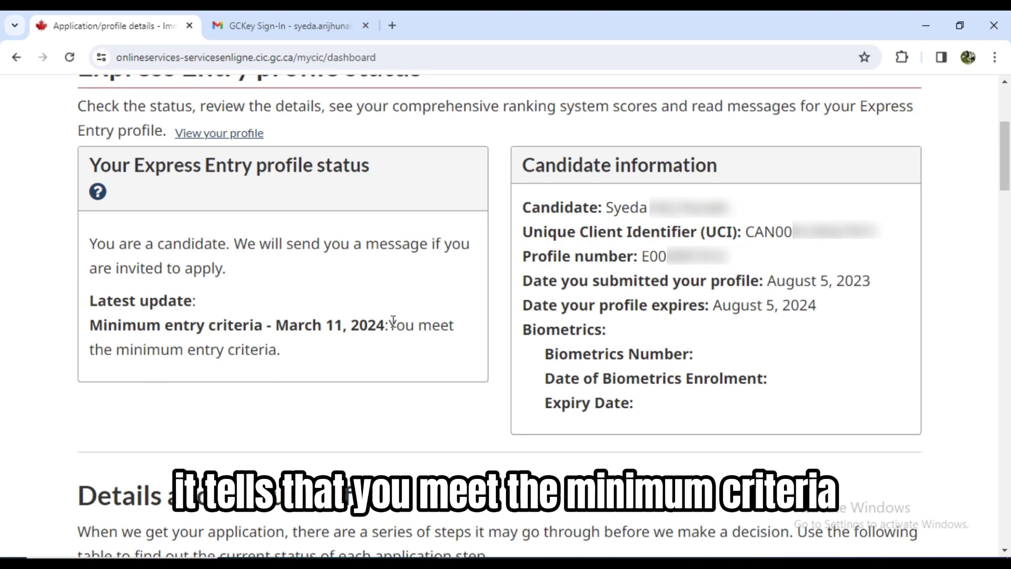
{"action": "left_click_drag", "start_coordinate": [393, 323], "coordinate": [383, 367]}
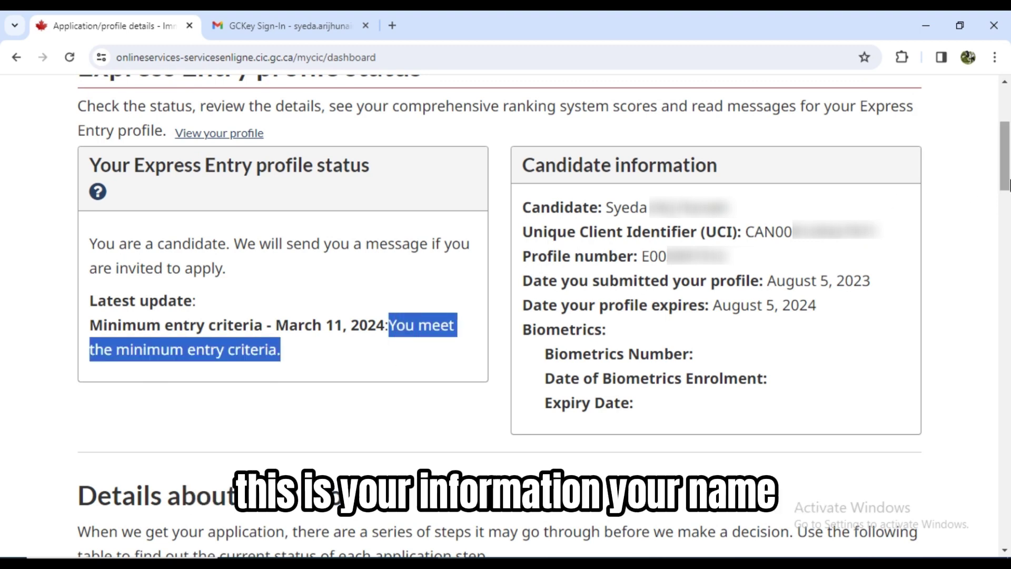
{"action": "left_click_drag", "start_coordinate": [749, 230], "coordinate": [881, 238]}
{"action": "left_click_drag", "start_coordinate": [643, 257], "coordinate": [691, 257]}
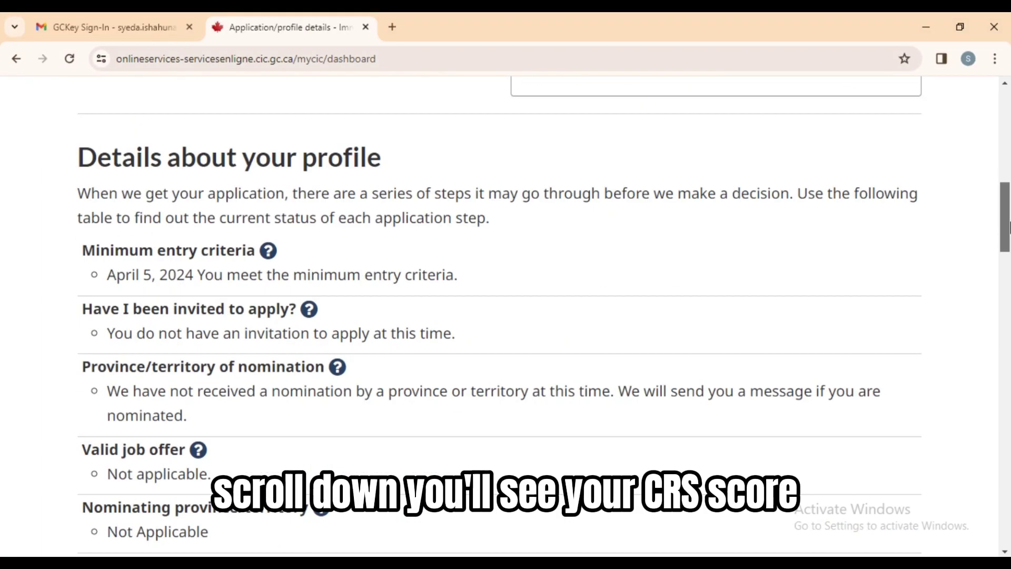
{"action": "left_click_drag", "start_coordinate": [1009, 232], "coordinate": [1009, 327]}
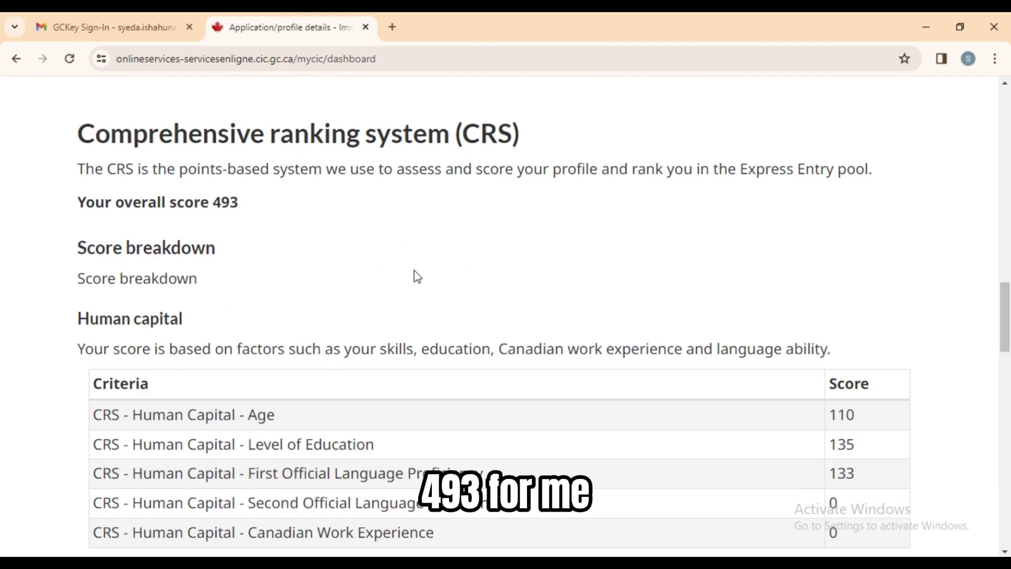